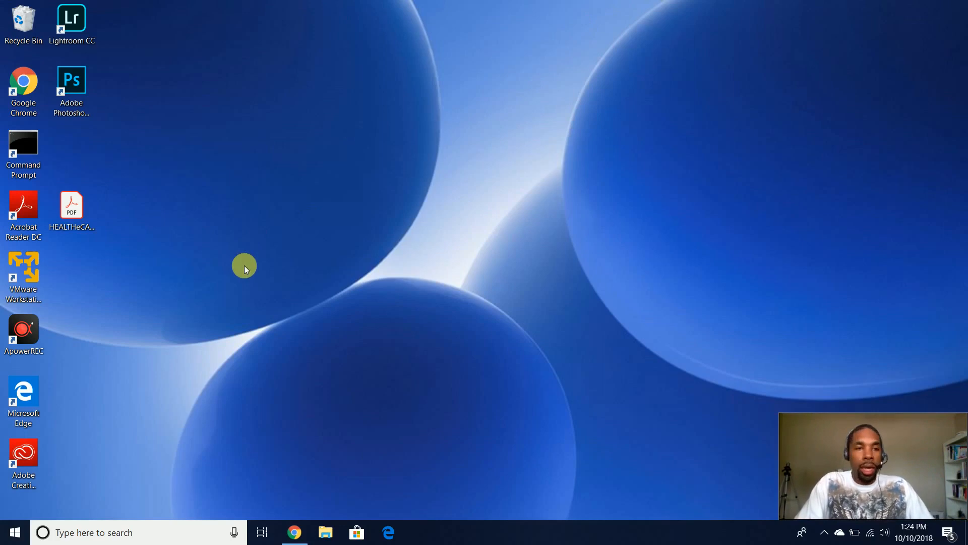
- Open Google Chrome from the taskbar and maximize its window to full screen
mouse_move(291, 527)
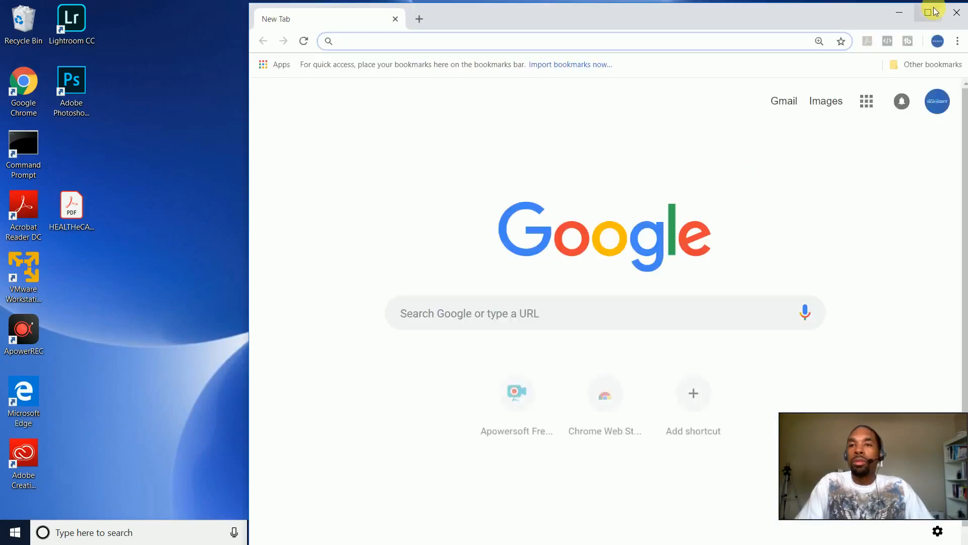
click(933, 8)
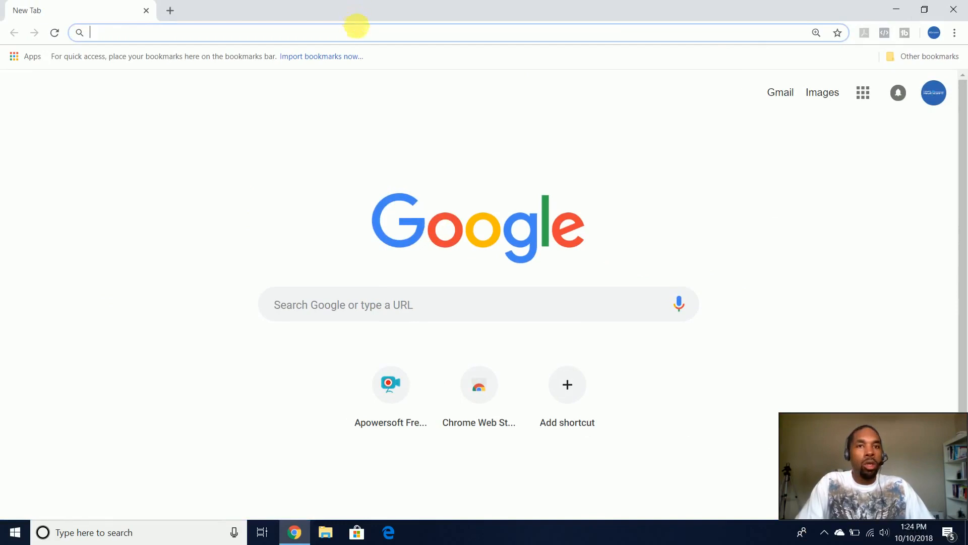
- Search Google for 'amazon web services' and open the official AWS homepage, aws.amazon.com
text(google)
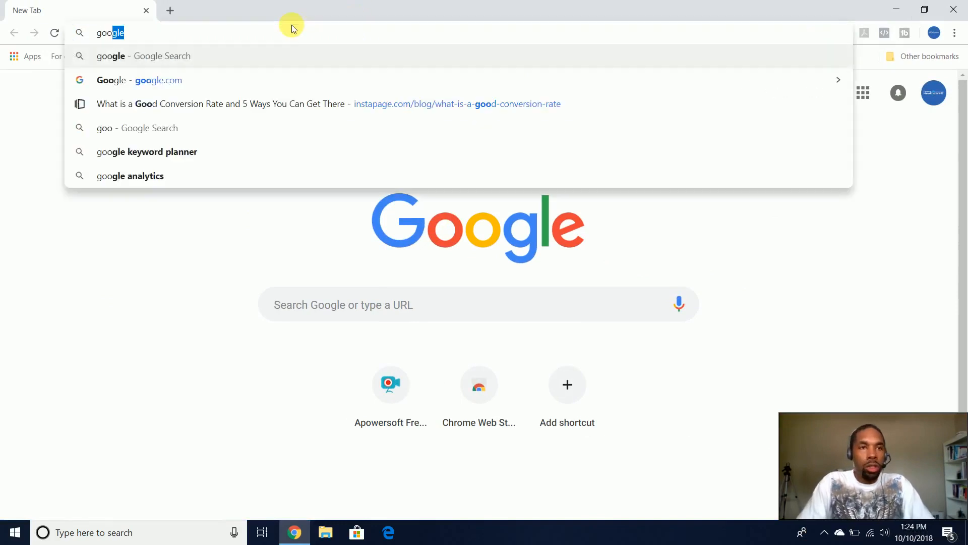
key(Return)
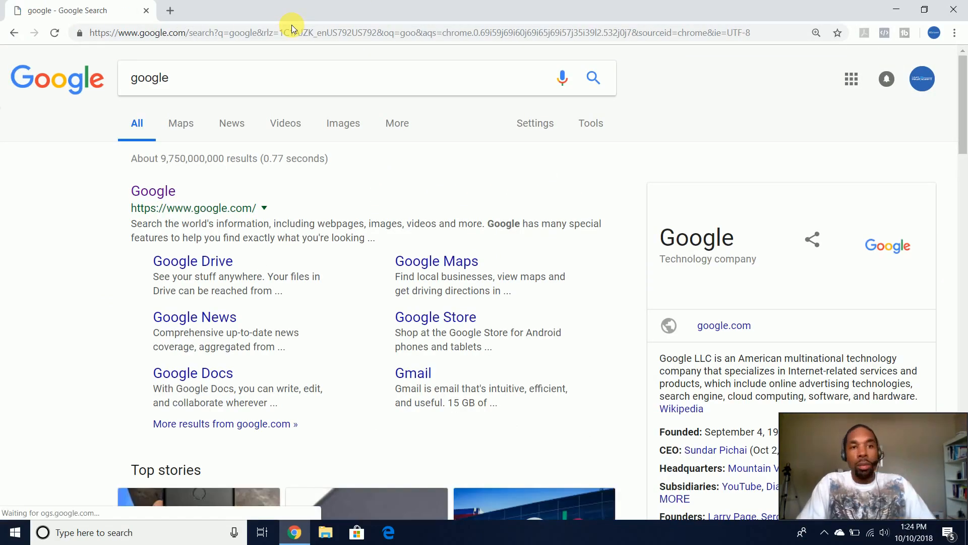
click(78, 83)
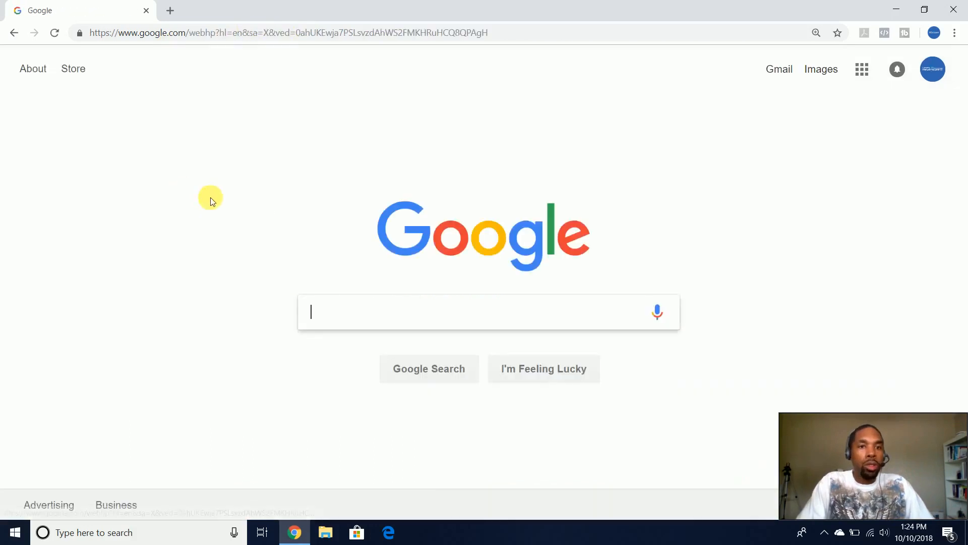
click(380, 303)
key(Down)
key(Down)
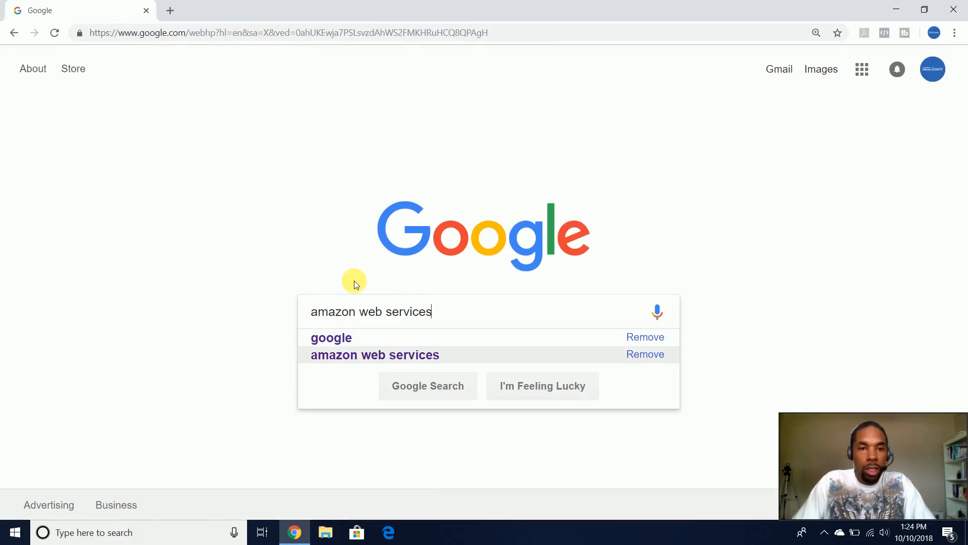
key(Return)
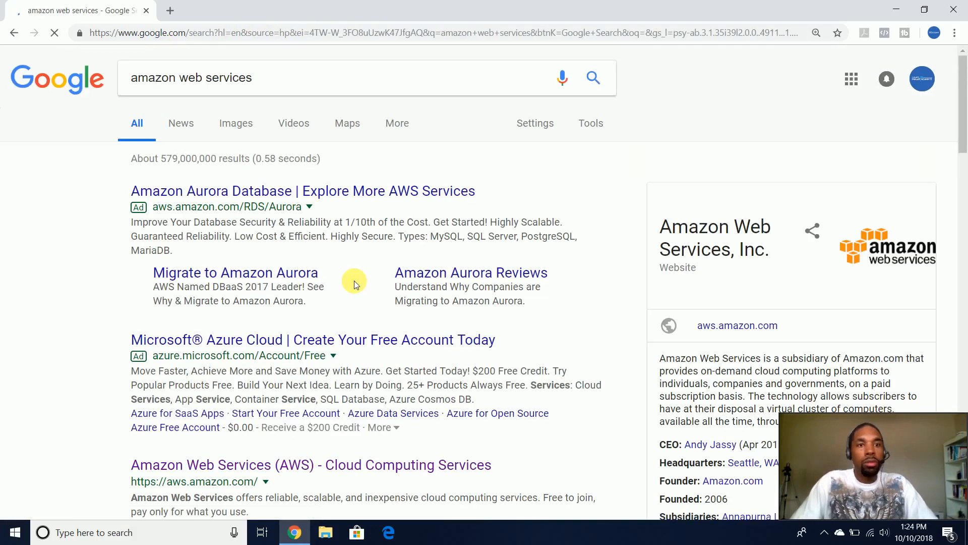
scroll(184, 329, down, 3)
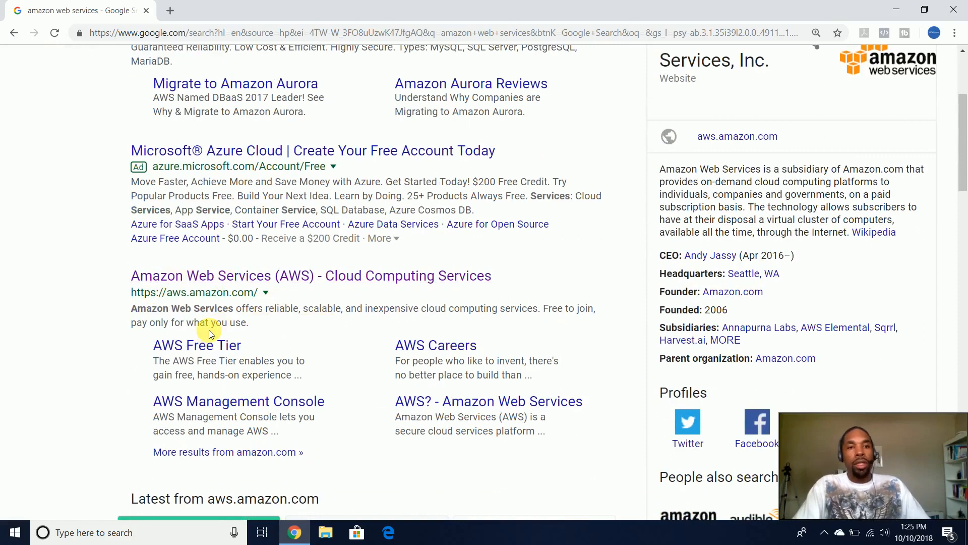
click(172, 275)
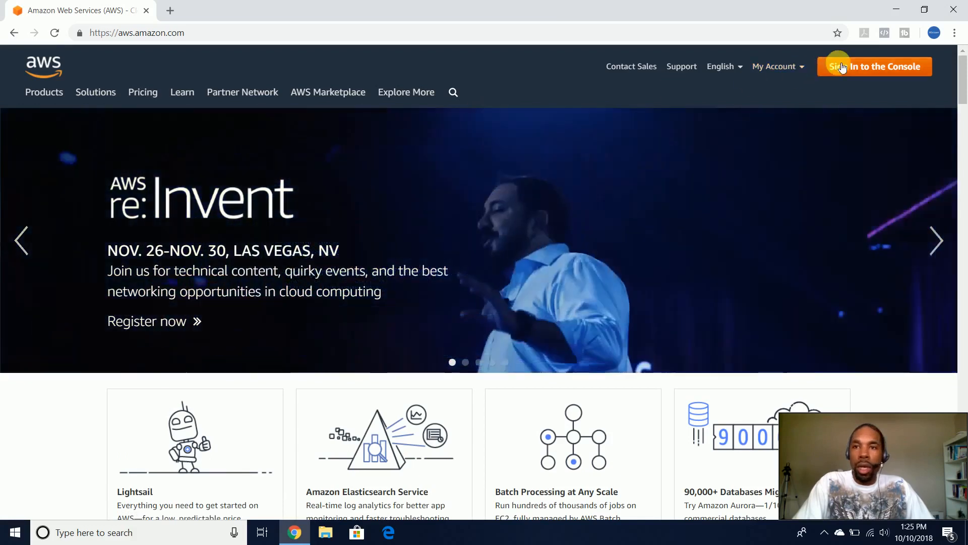
- Sign in to the AWS Management Console, then minimize Chrome and launch Microsoft Edge
scroll(552, 222, down, 4)
scroll(552, 228, up, 4)
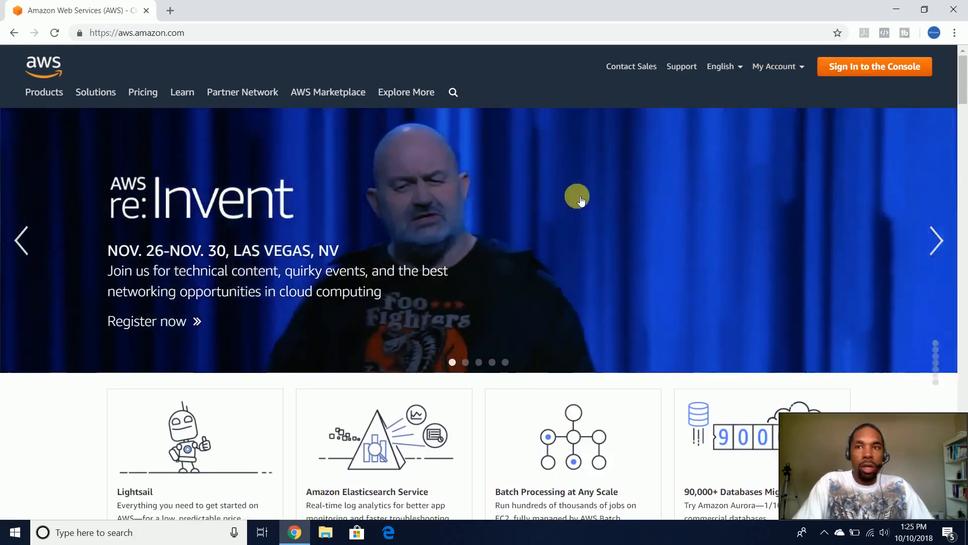
mouse_move(769, 68)
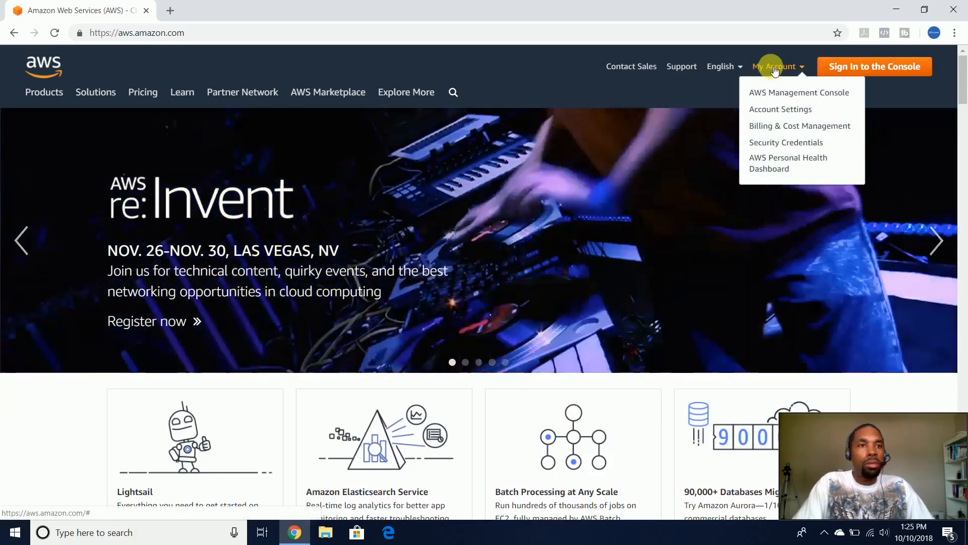
click(828, 83)
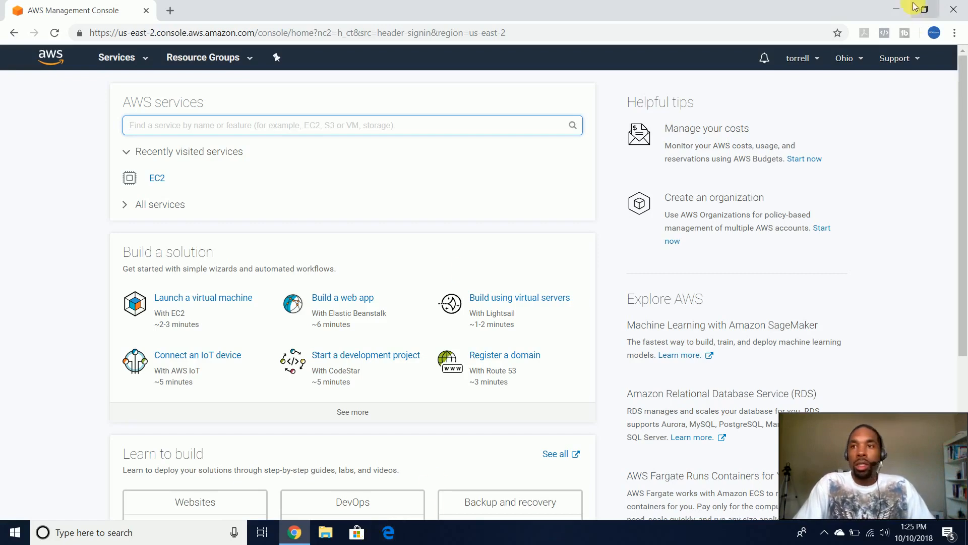
click(897, 9)
click(389, 527)
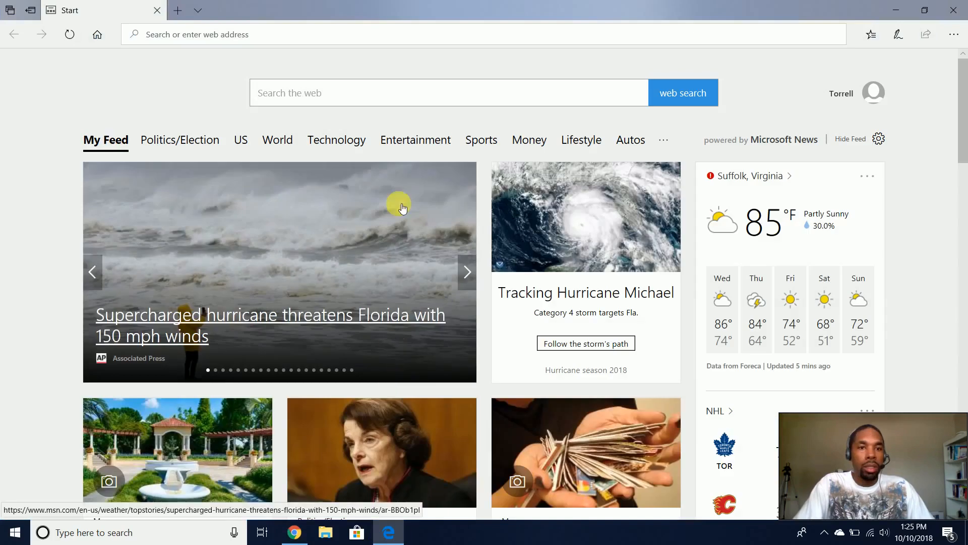
click(407, 40)
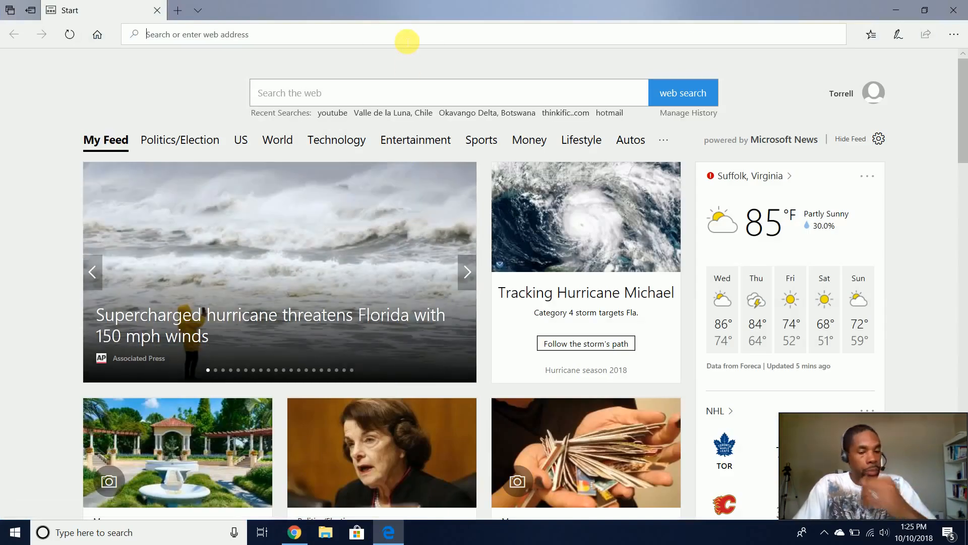
text(www.google.com)
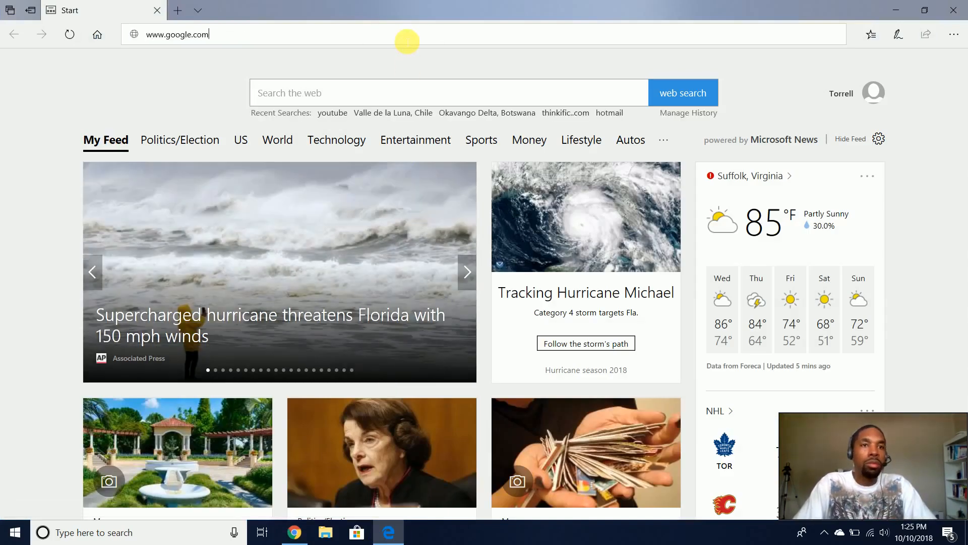
key(Return)
text(m)
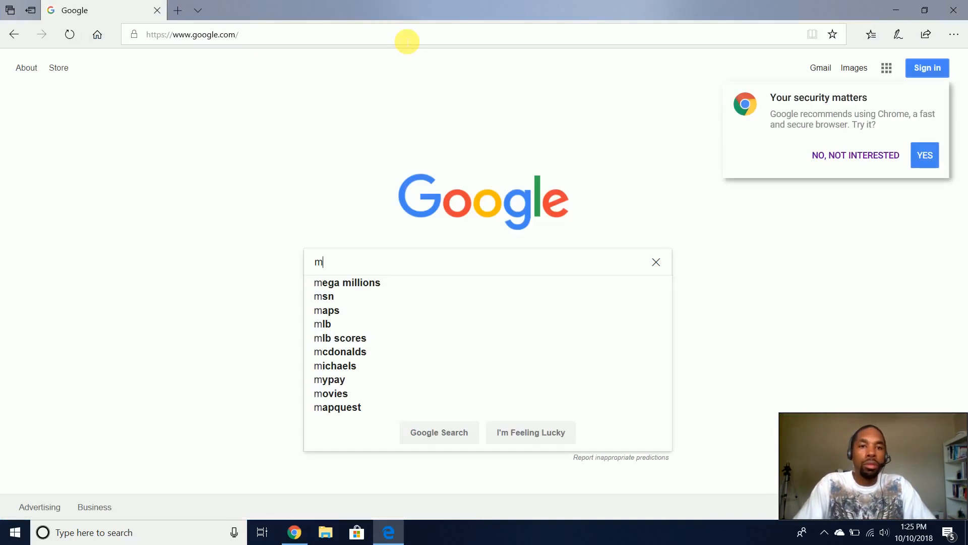
key(BackSpace)
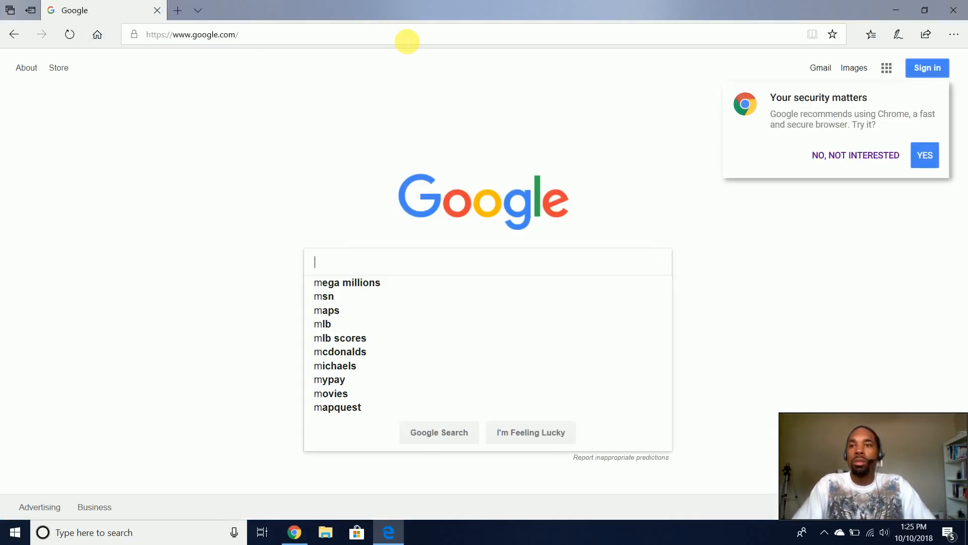
click(863, 157)
- Search Google for 'amazon web services' and open the official AWS site
click(469, 274)
text(ama)
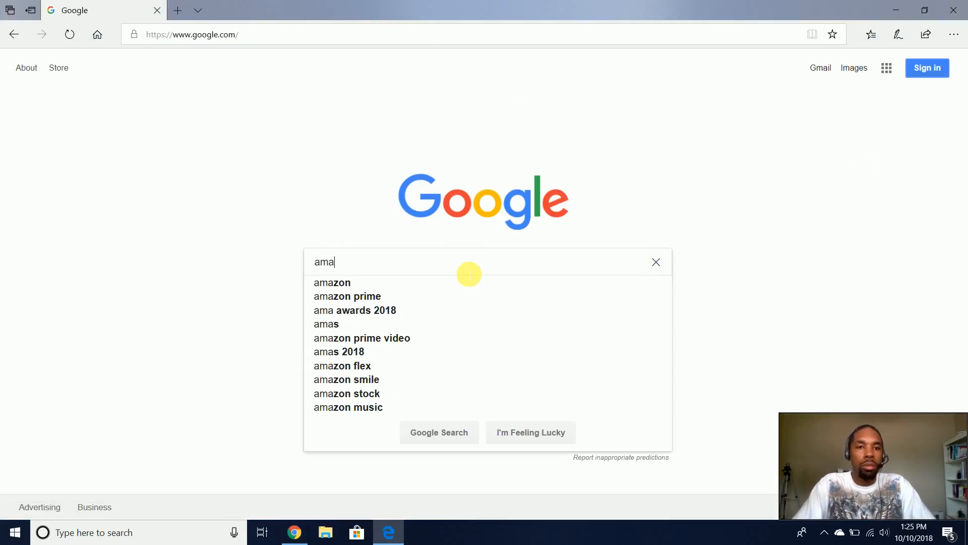
text(zon )
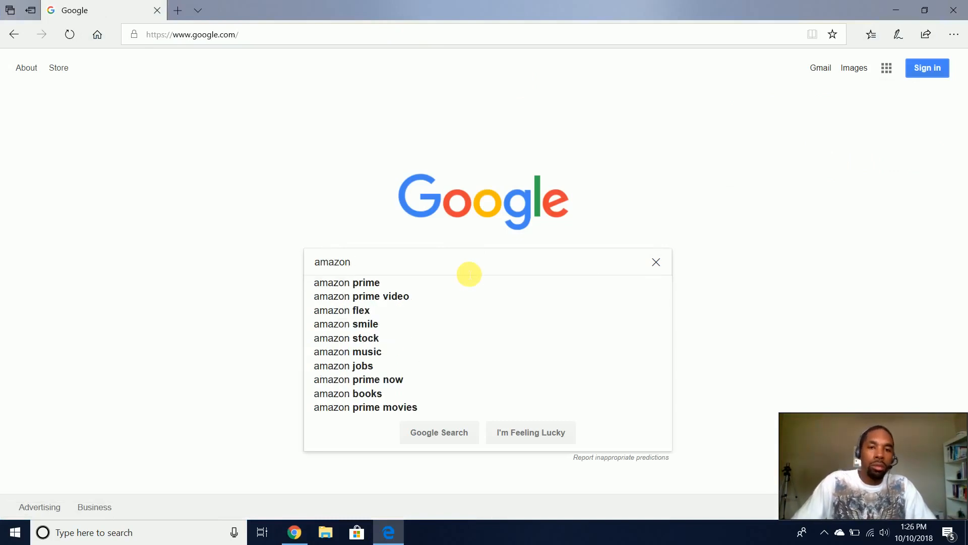
text(web)
key(Down)
key(Return)
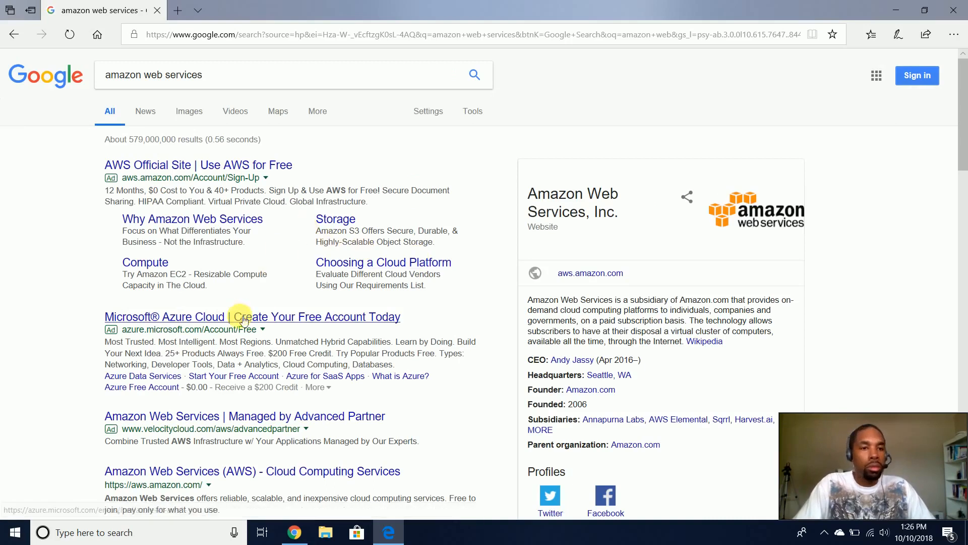
scroll(242, 319, down, 3)
click(320, 323)
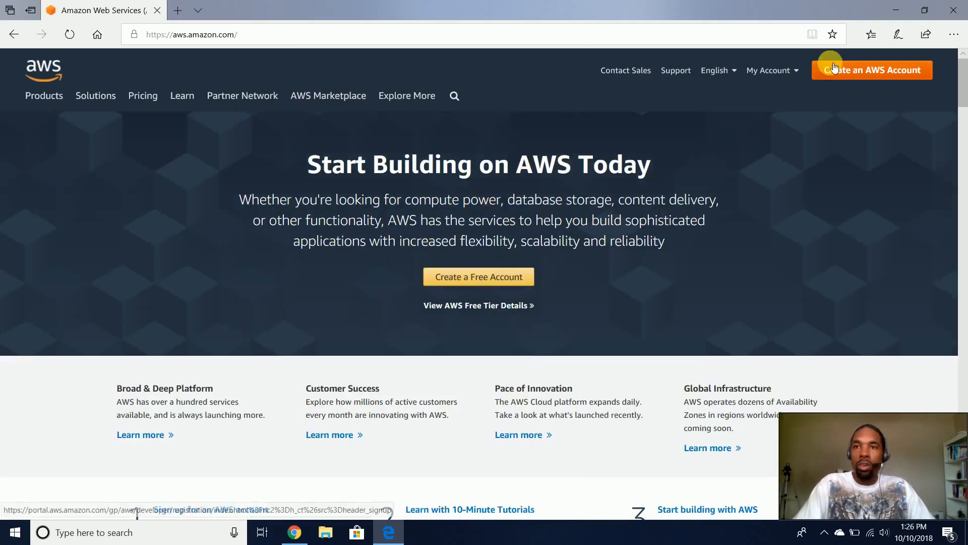
- Start creating a free AWS account and enter the user's e-mail address
click(458, 280)
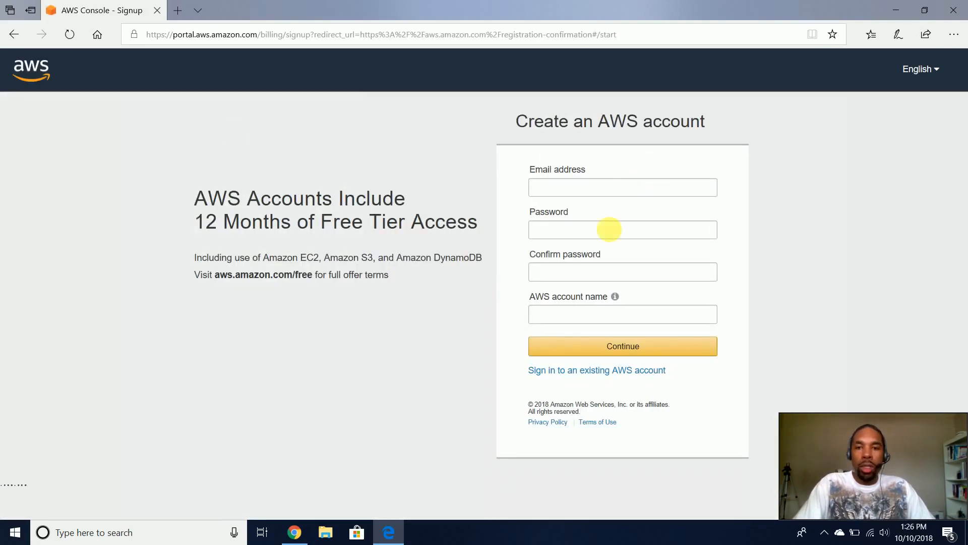
click(590, 188)
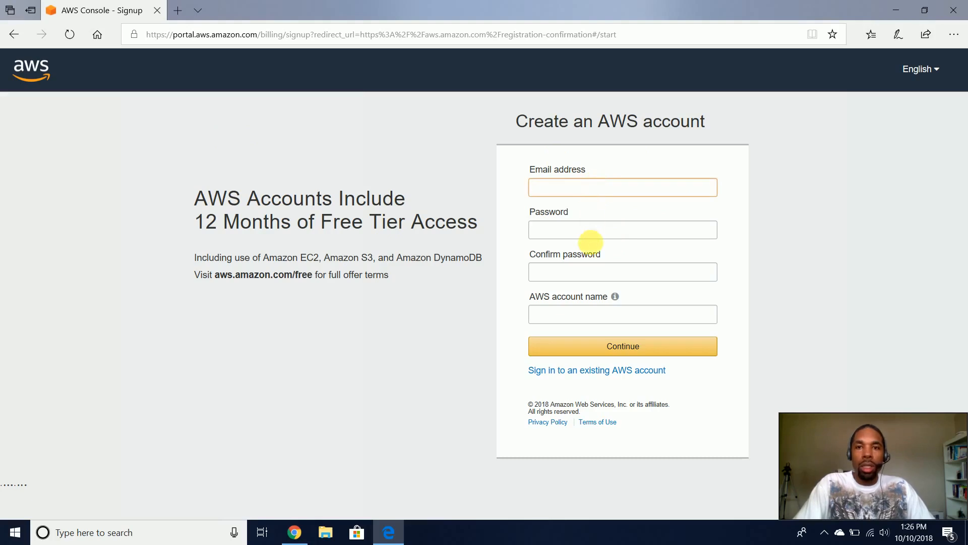
click(594, 235)
click(628, 188)
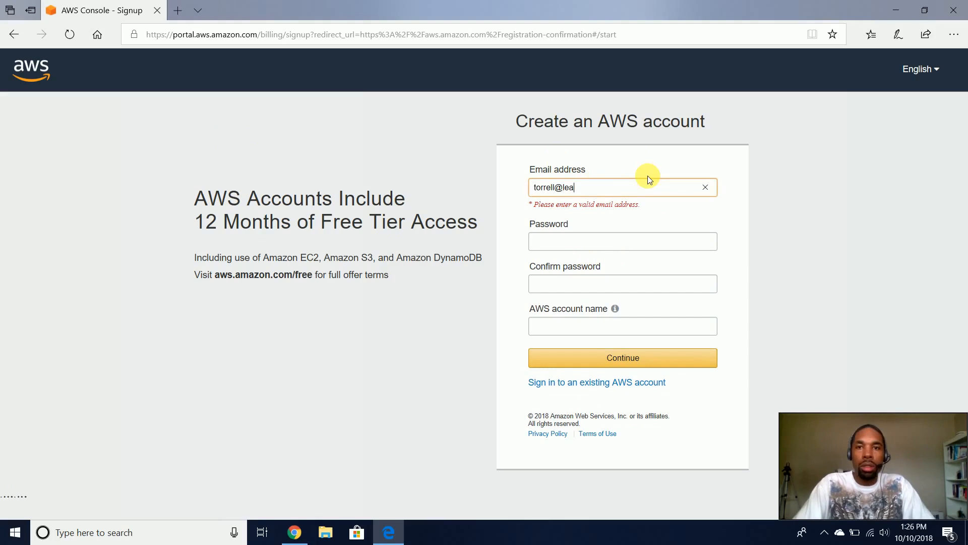
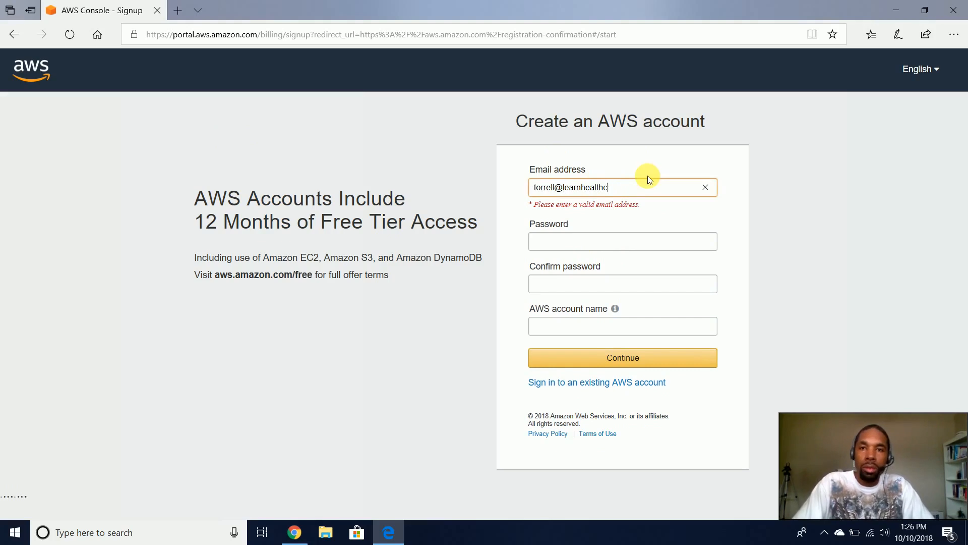
key(Tab)
- Enter the account password and repeat it in Confirm password
text(•••)
key(BackSpace)
key(BackSpace)
key(BackSpace)
text(••••••••)
key(BackSpace)
key(BackSpace)
key(BackSpace)
key(BackSpace)
key(BackSpace)
key(BackSpace)
key(BackSpace)
key(BackSpace)
text(•••••••••)
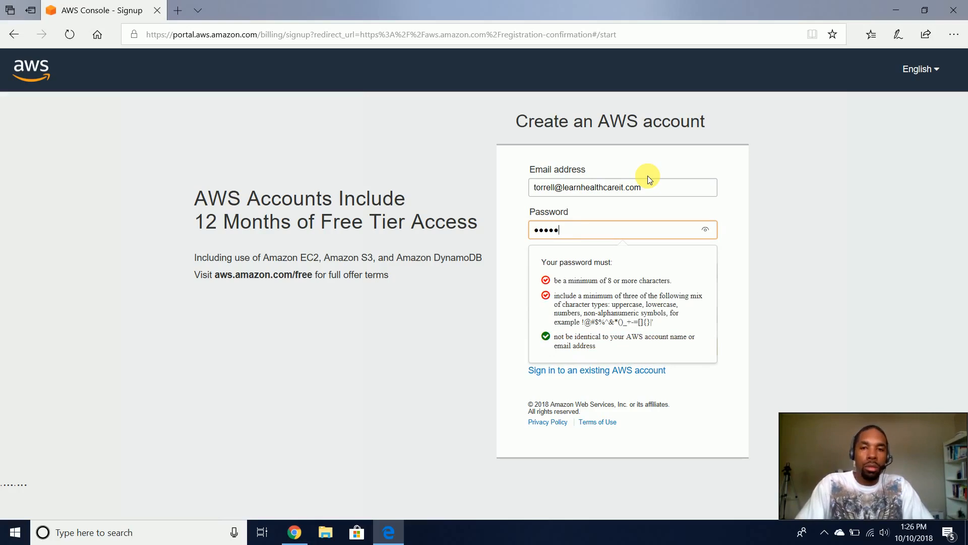
key(Tab)
text(•••••••••)
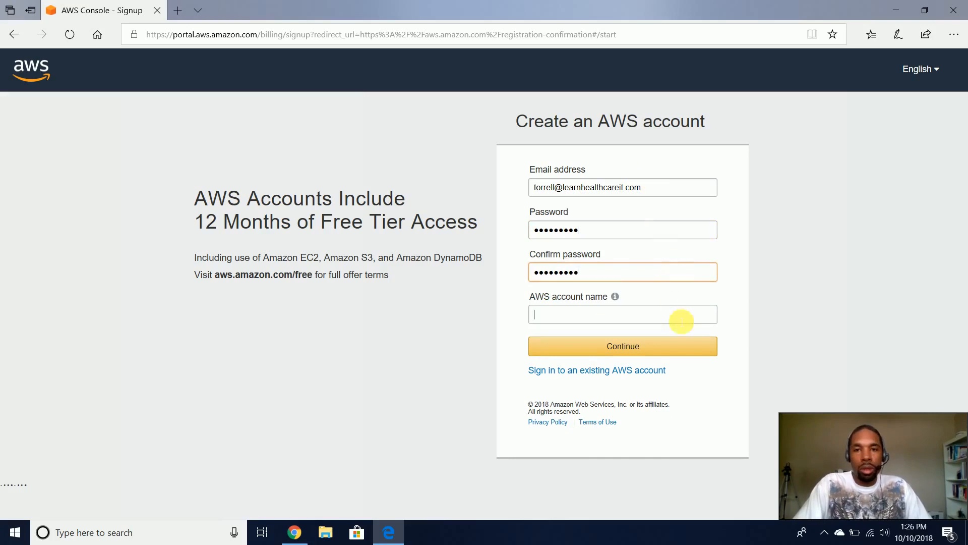
- Fill in the AWS account name and continue to Contact Information
mouse_move(615, 298)
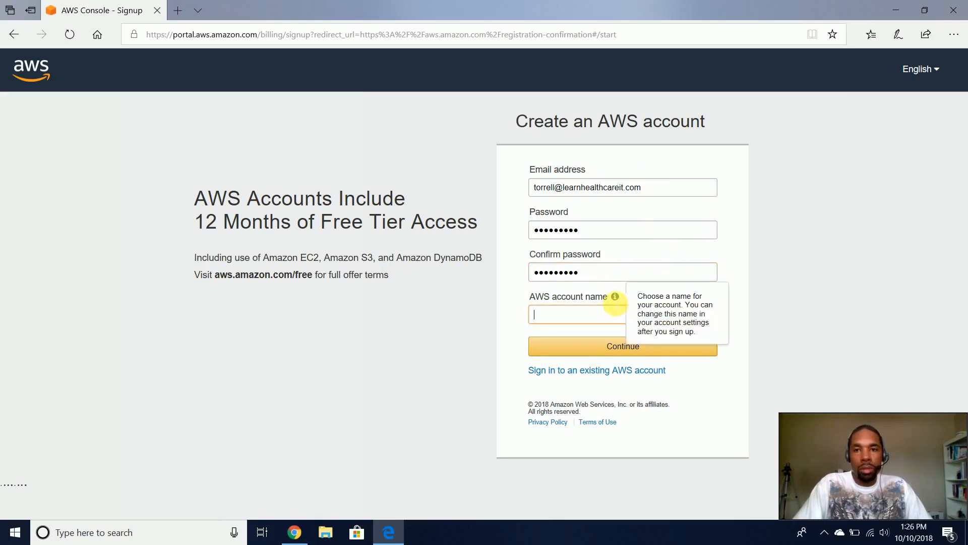
text(tor)
key(BackSpace)
key(BackSpace)
key(BackSpace)
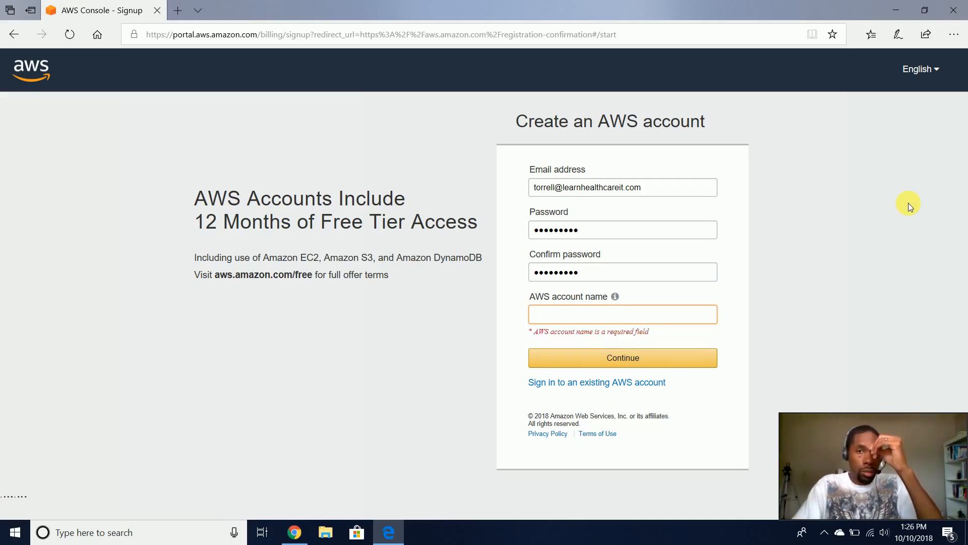
text(torrell_test)
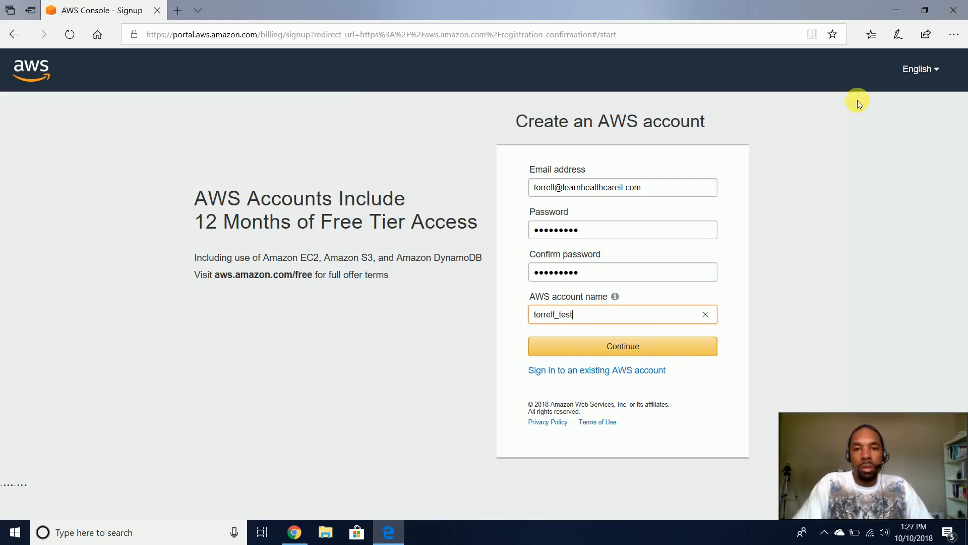
click(665, 348)
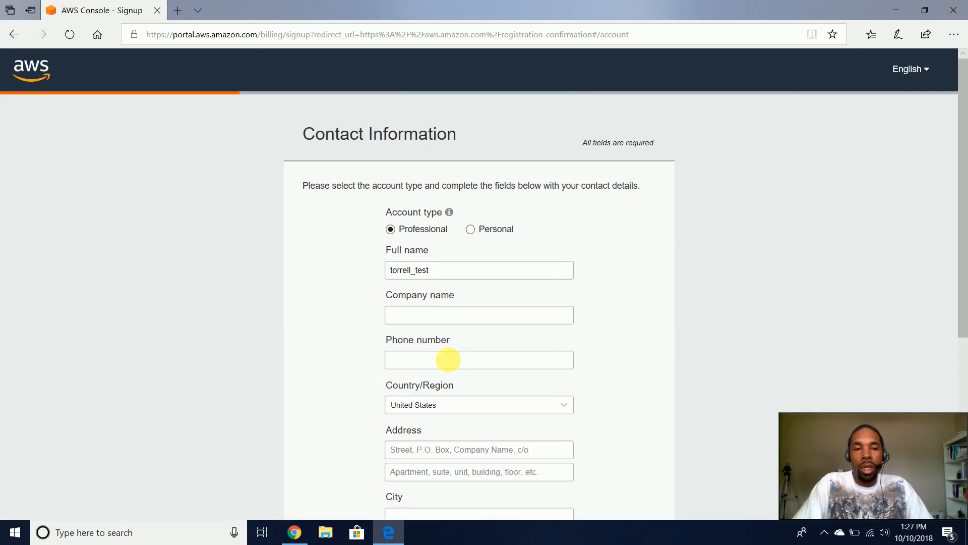
- Set the account type to Personal, then minimize the Edge signup window
scroll(449, 253, down, 3)
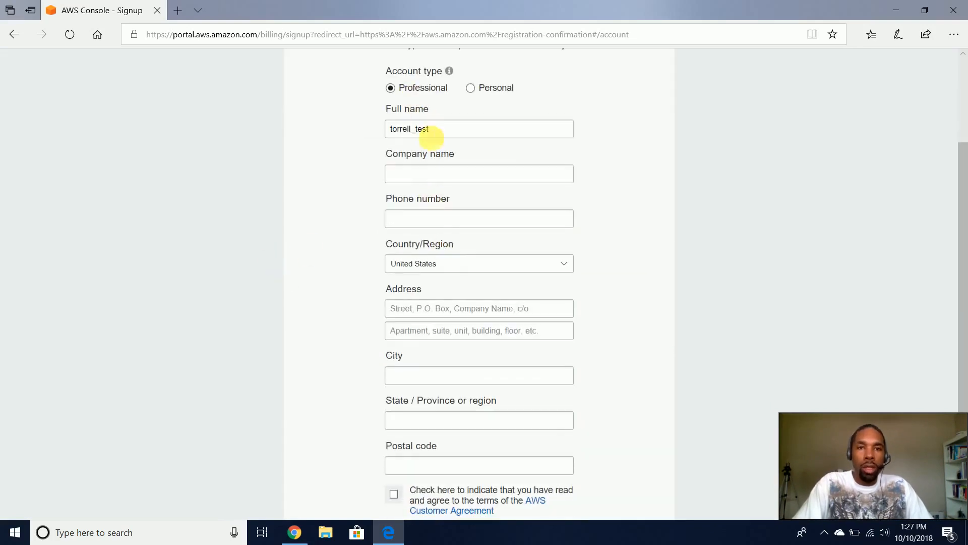
scroll(428, 242, down, 3)
scroll(425, 247, up, 6)
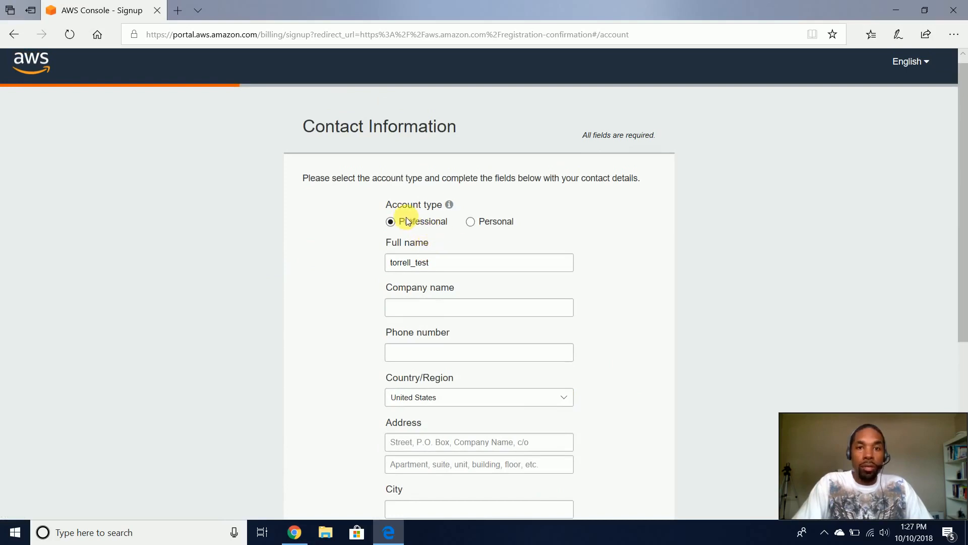
click(469, 223)
scroll(426, 277, down, 2)
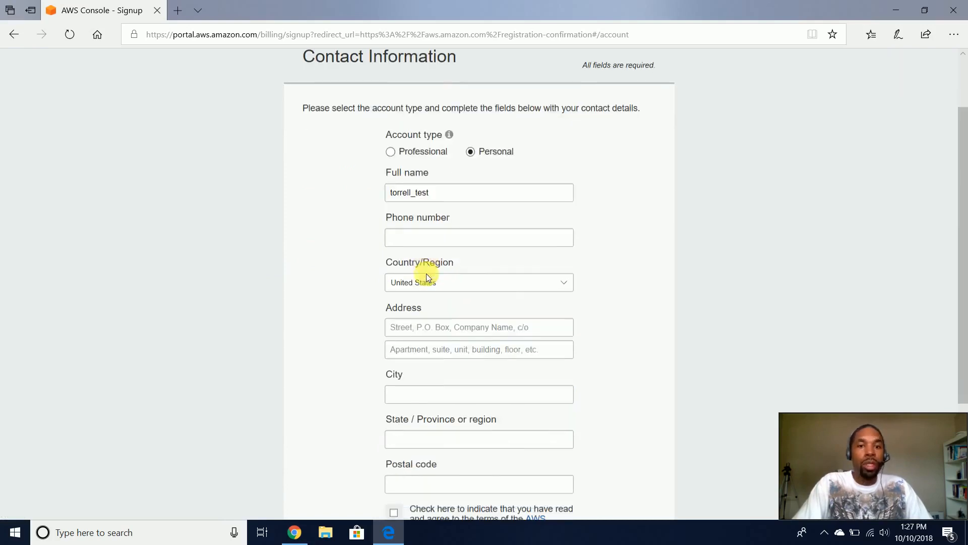
scroll(427, 277, down, 3)
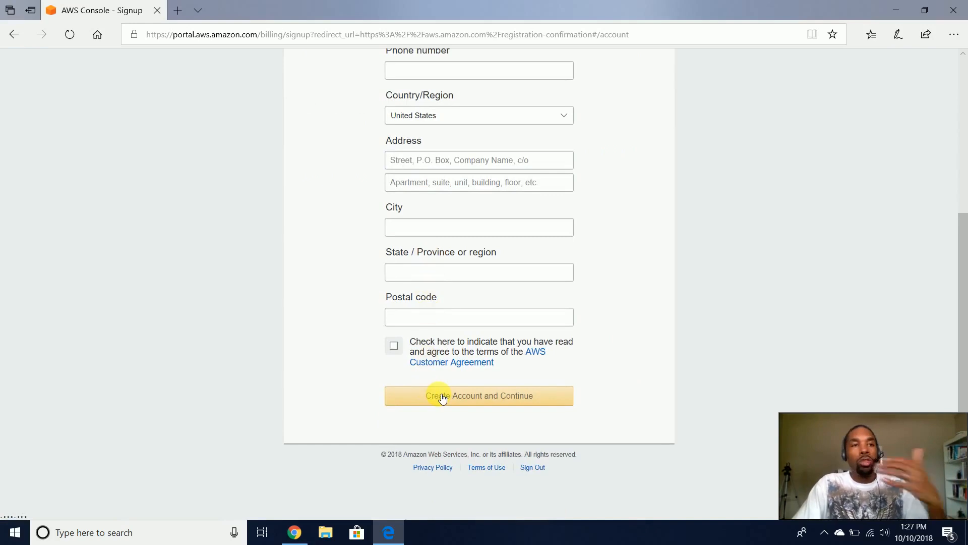
scroll(434, 391, up, 5)
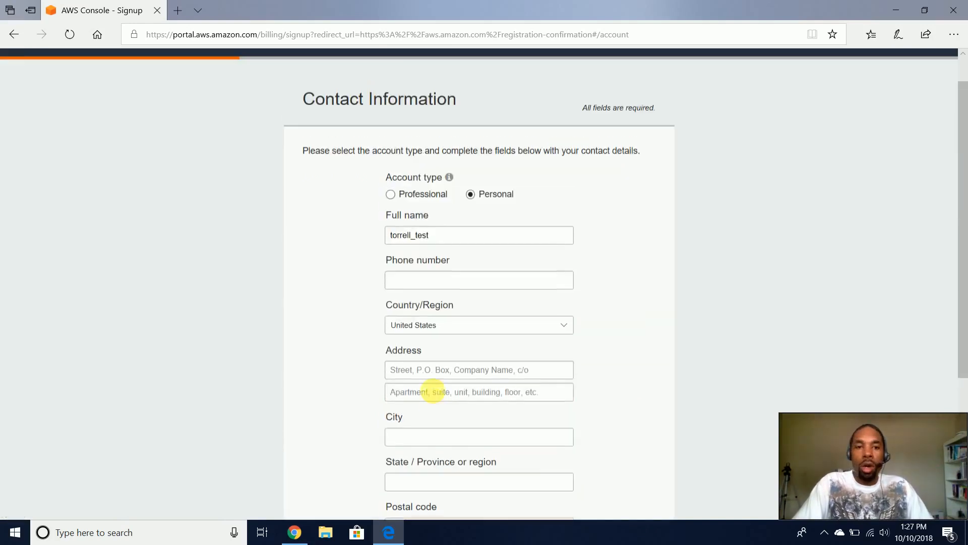
click(896, 10)
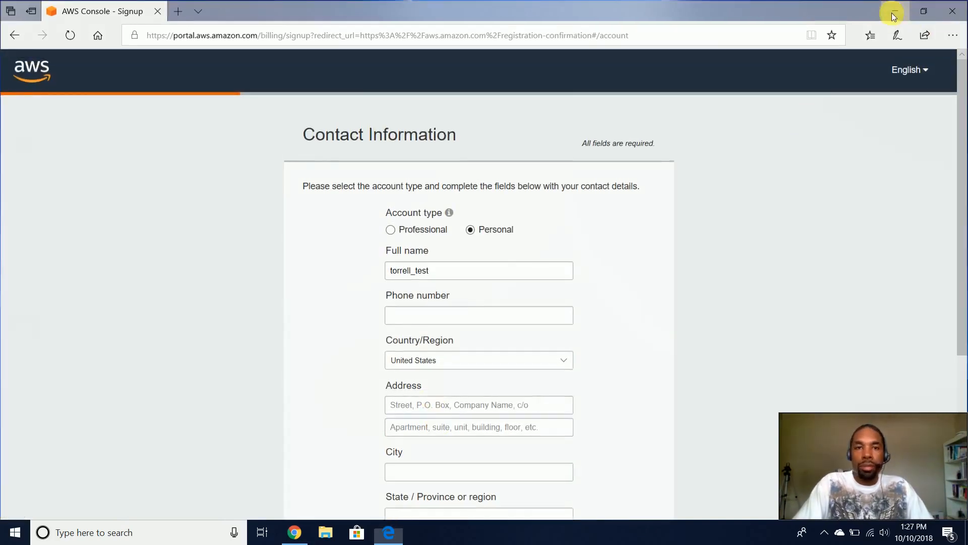
- Return to the AWS console in Chrome and start Launch a virtual machine
click(304, 531)
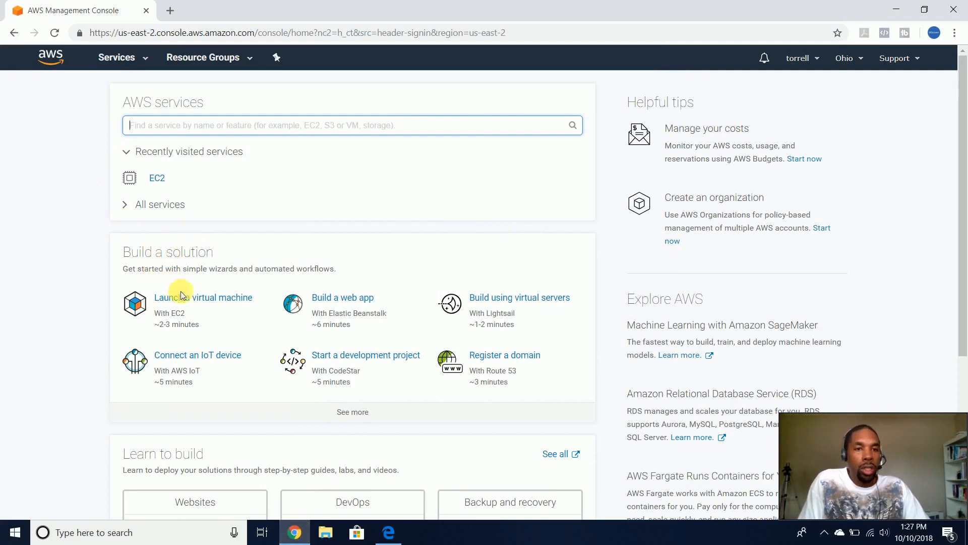
scroll(162, 250, down, 5)
scroll(162, 237, up, 5)
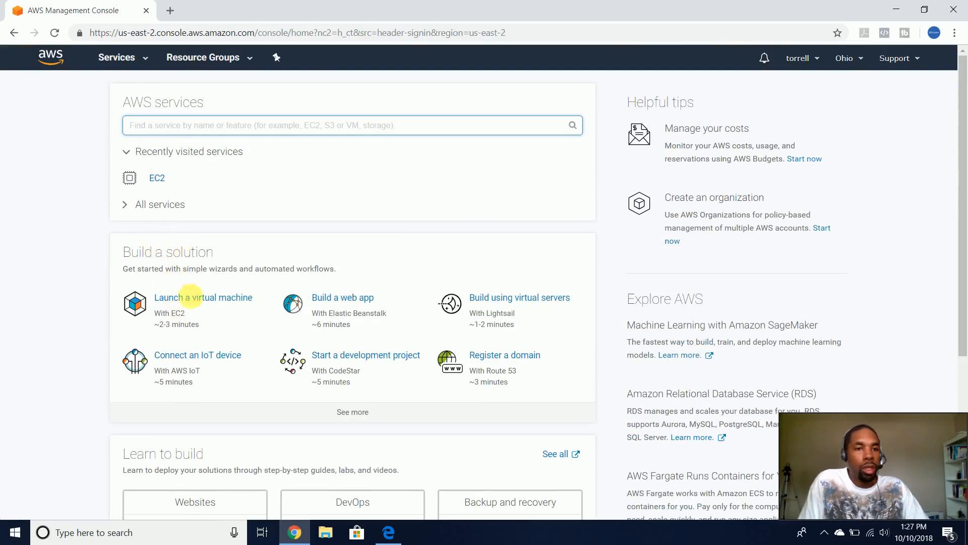
click(194, 299)
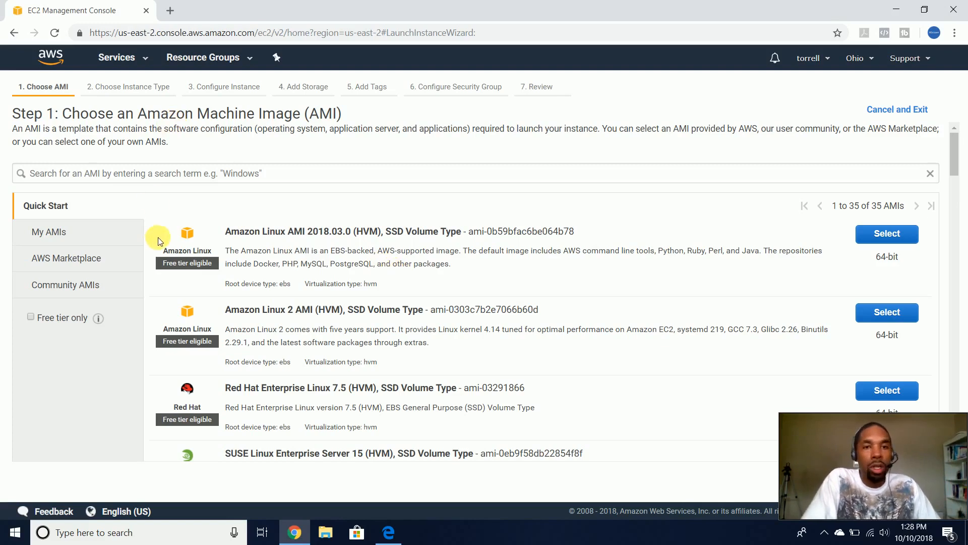
- Scroll through the 35 Quick Start machine images in Step 1 of the wizard
scroll(158, 239, down, 3)
scroll(158, 240, up, 2)
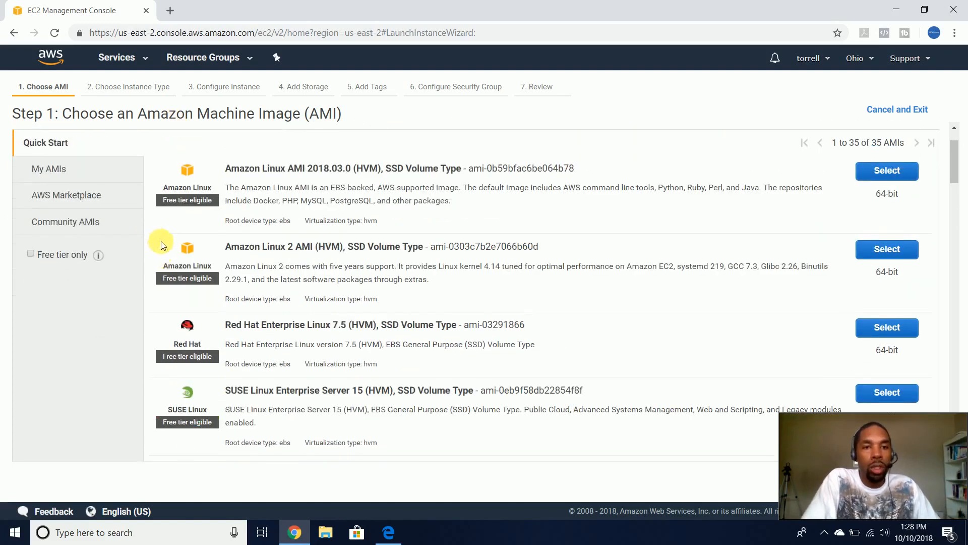
scroll(295, 234, down, 1)
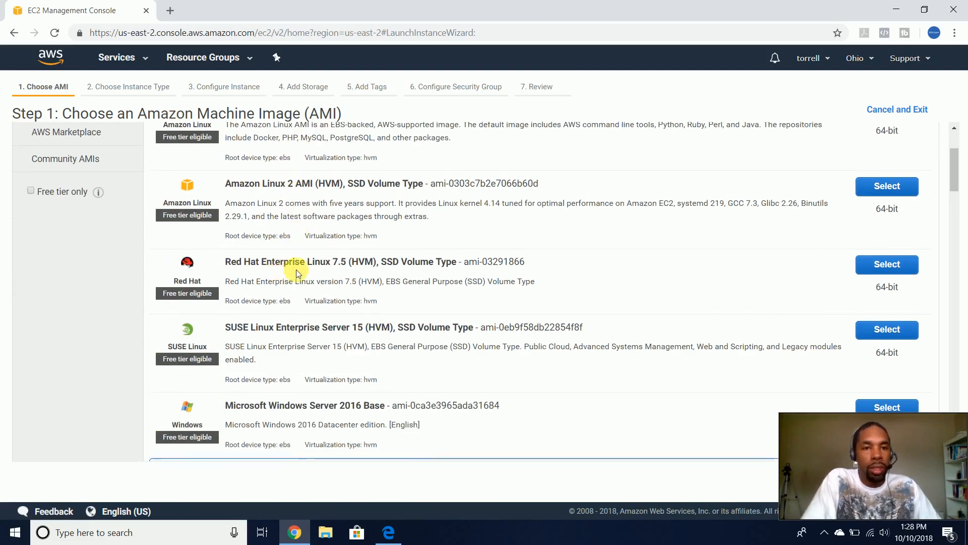
scroll(295, 272, down, 2)
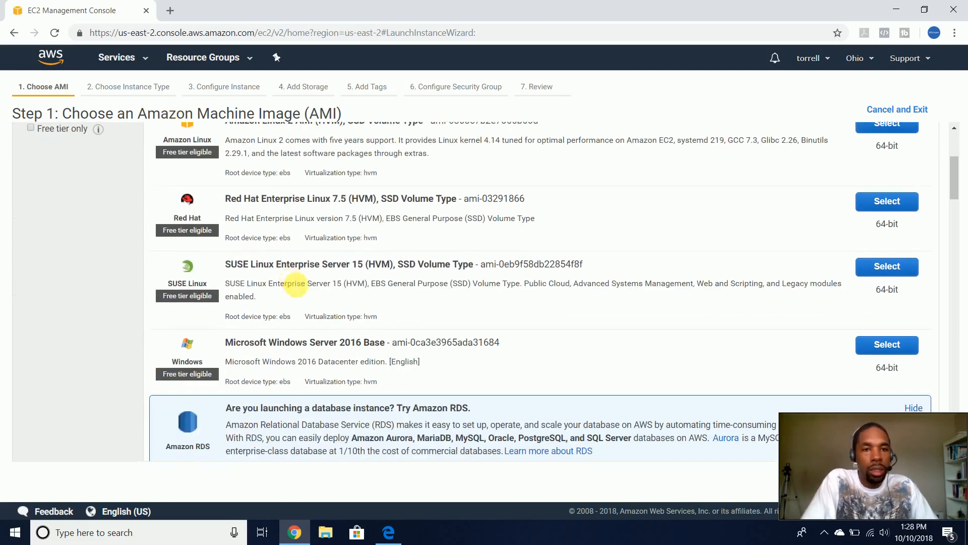
scroll(296, 286, down, 1)
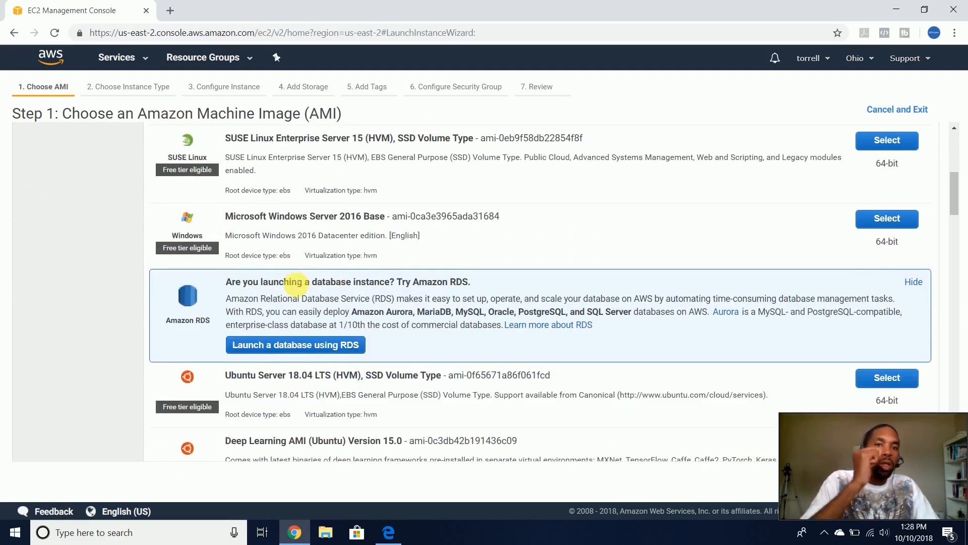
scroll(295, 281, down, 3)
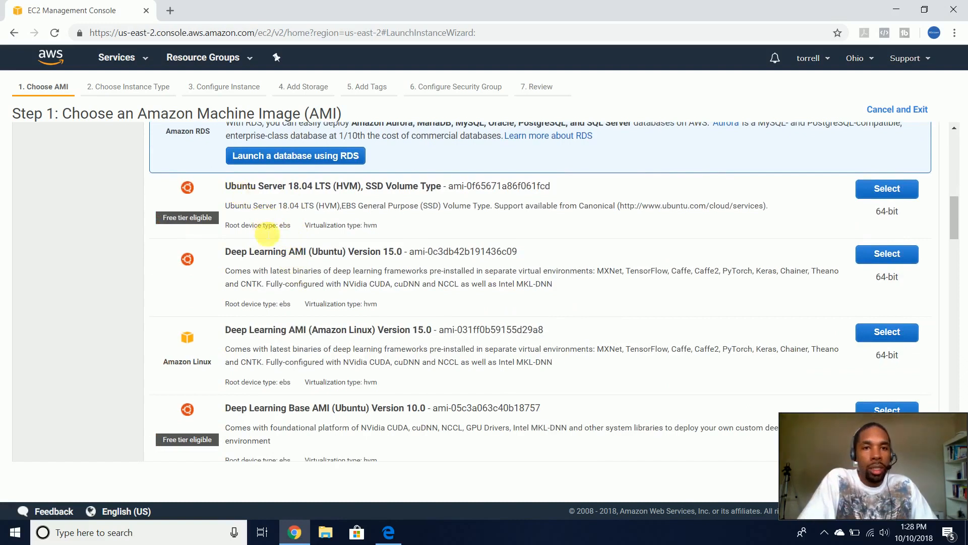
scroll(275, 265, down, 5)
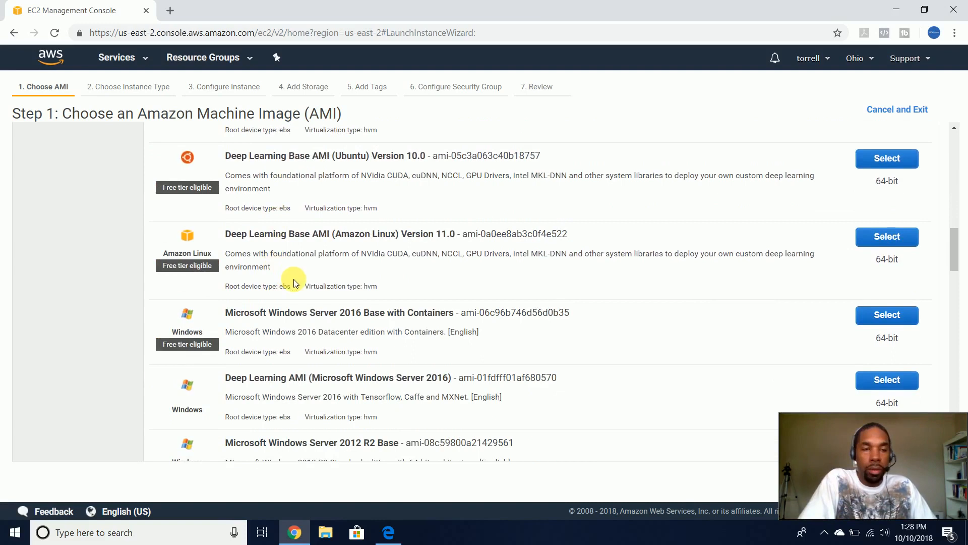
scroll(293, 280, up, 15)
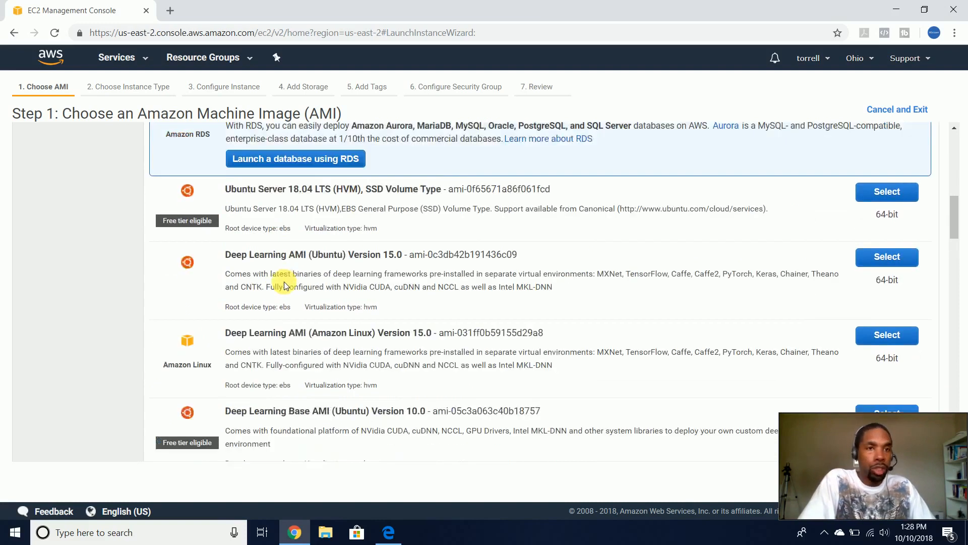
scroll(233, 252, down, 2)
scroll(233, 267, down, 2)
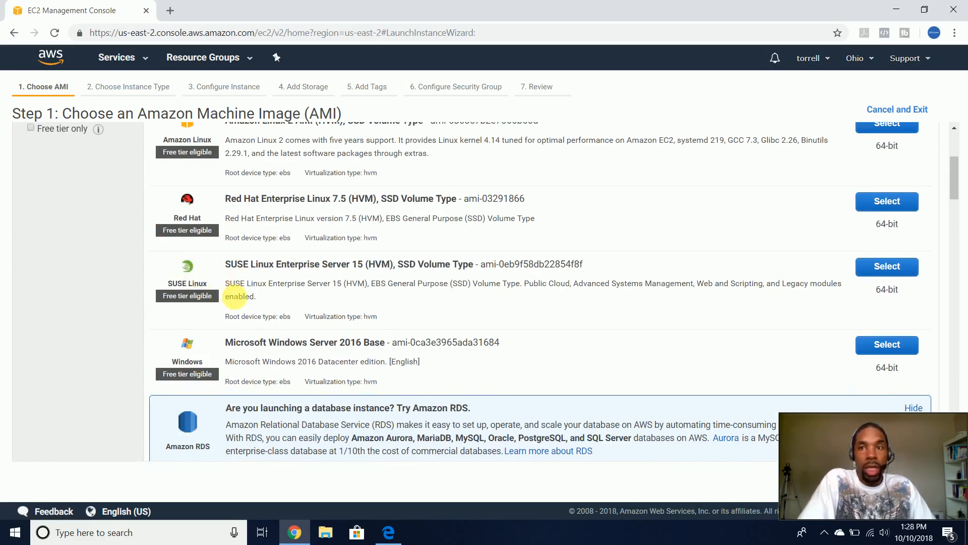
scroll(151, 273, up, 4)
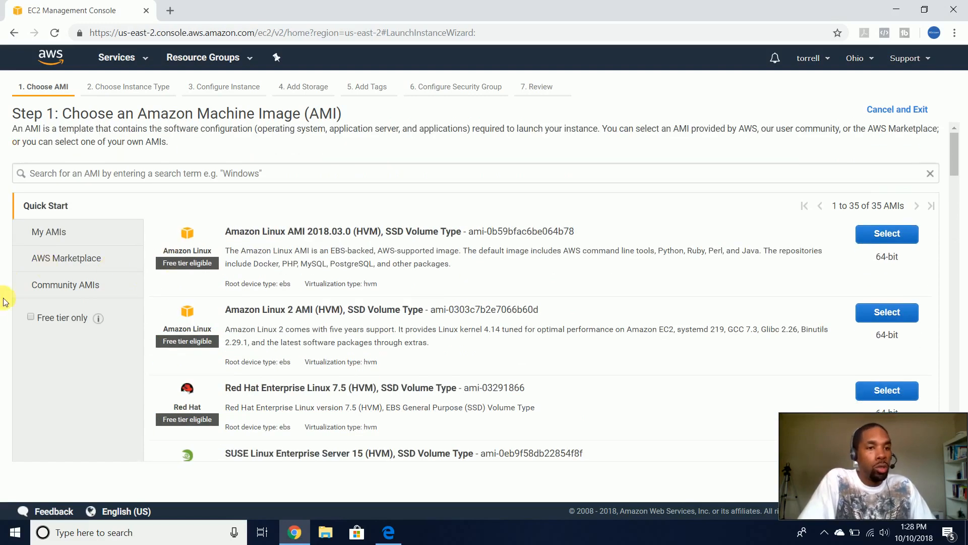
- Filter the AMI list to free tier only and dismiss the Amazon RDS promotion
click(30, 317)
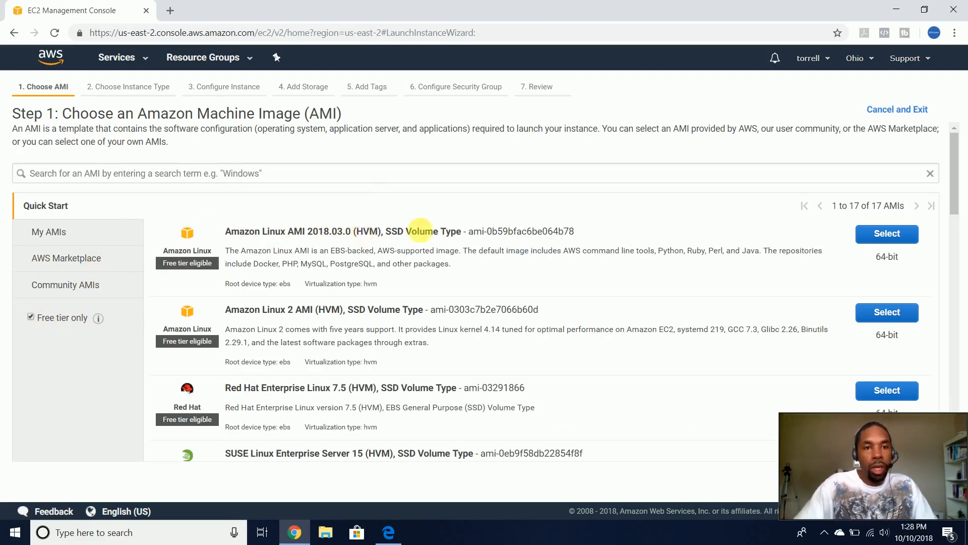
scroll(432, 243, down, 2)
scroll(433, 244, down, 2)
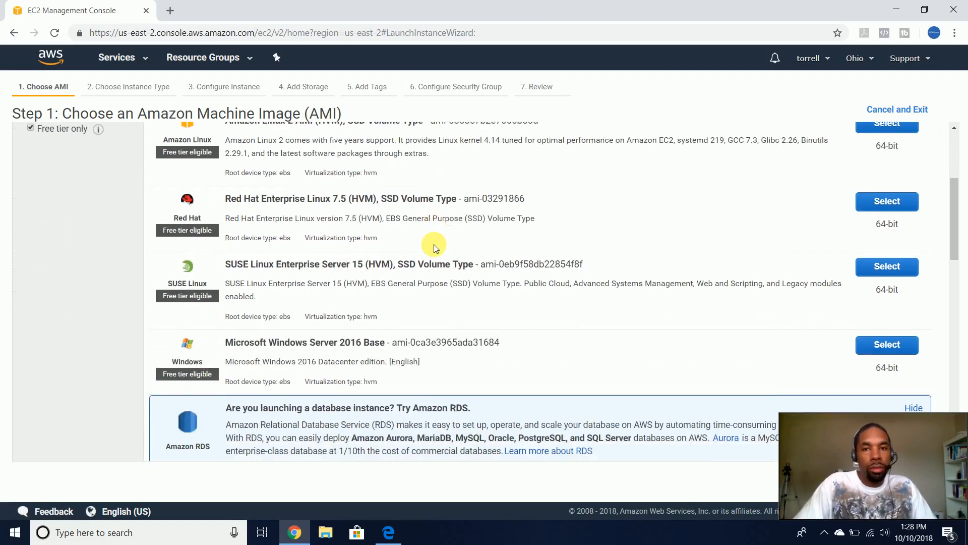
scroll(434, 244, down, 1)
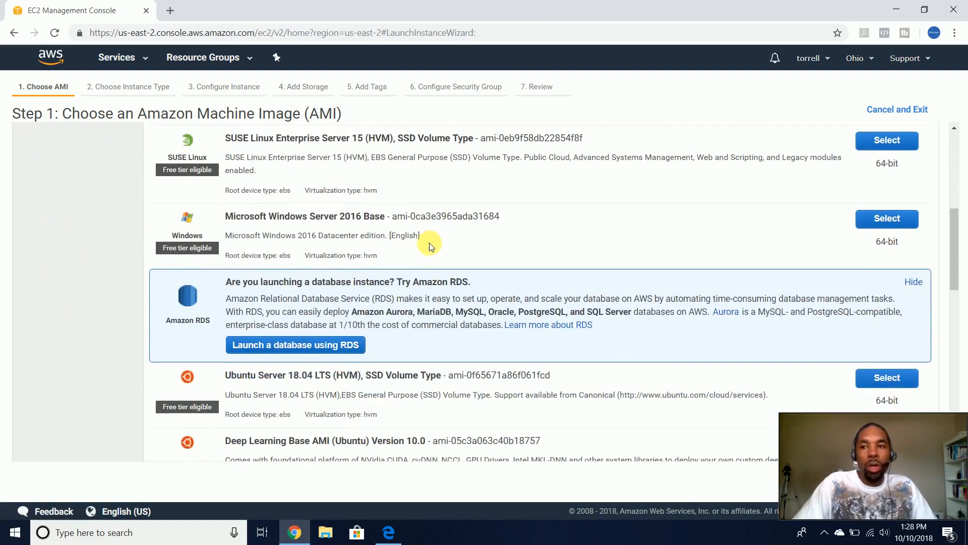
click(907, 282)
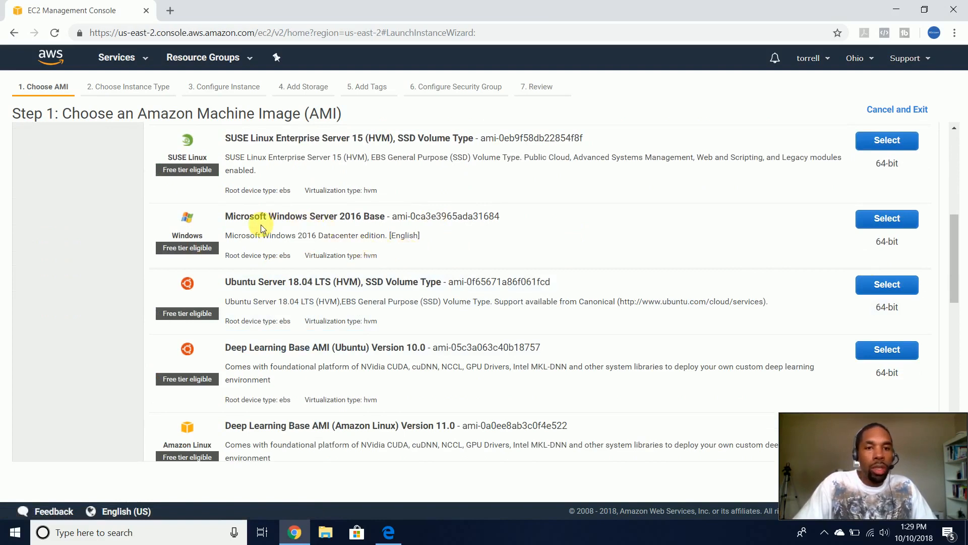
- Find and select Microsoft Windows Server 2016 Base as the machine image
scroll(313, 227, down, 5)
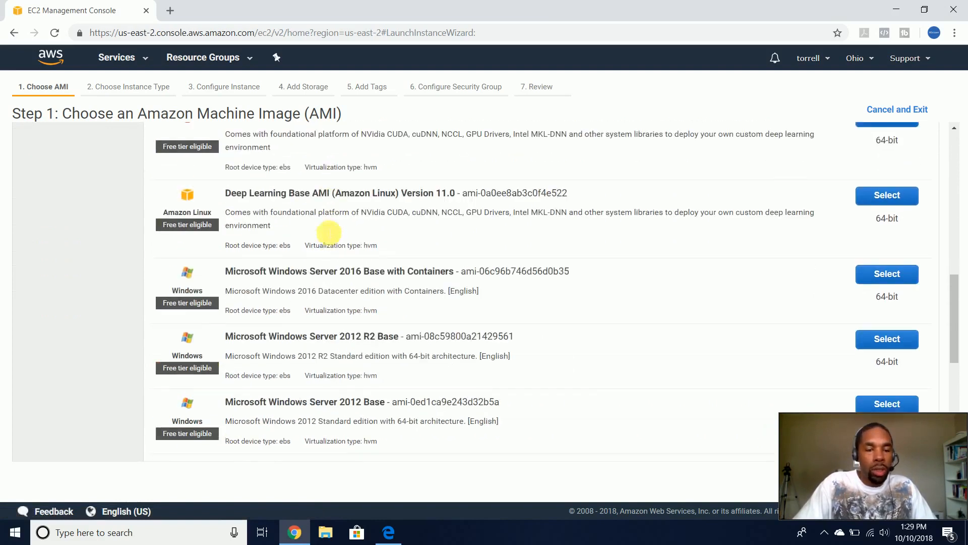
scroll(323, 245, down, 2)
scroll(308, 247, down, 1)
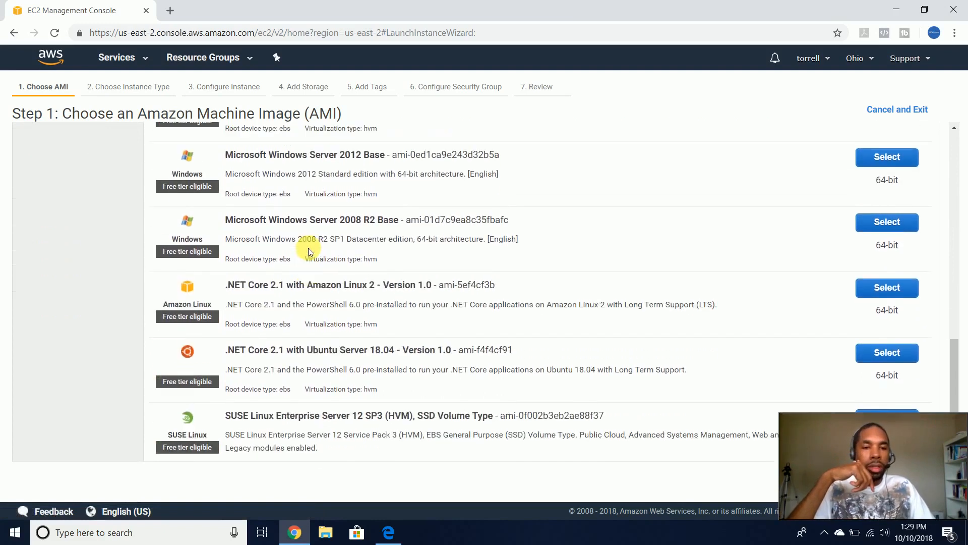
scroll(307, 248, up, 6)
scroll(307, 247, up, 3)
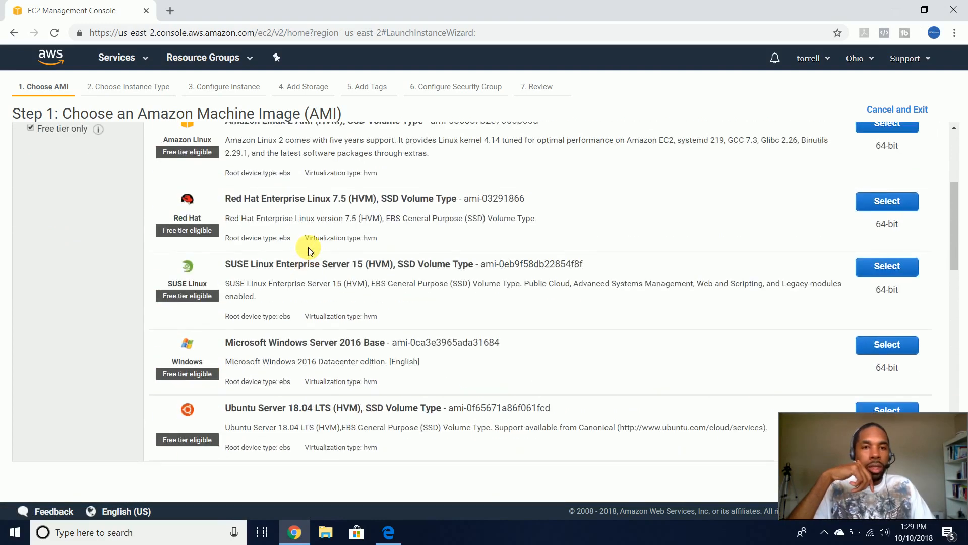
scroll(965, 216, down, 1)
drag(953, 212, 960, 233)
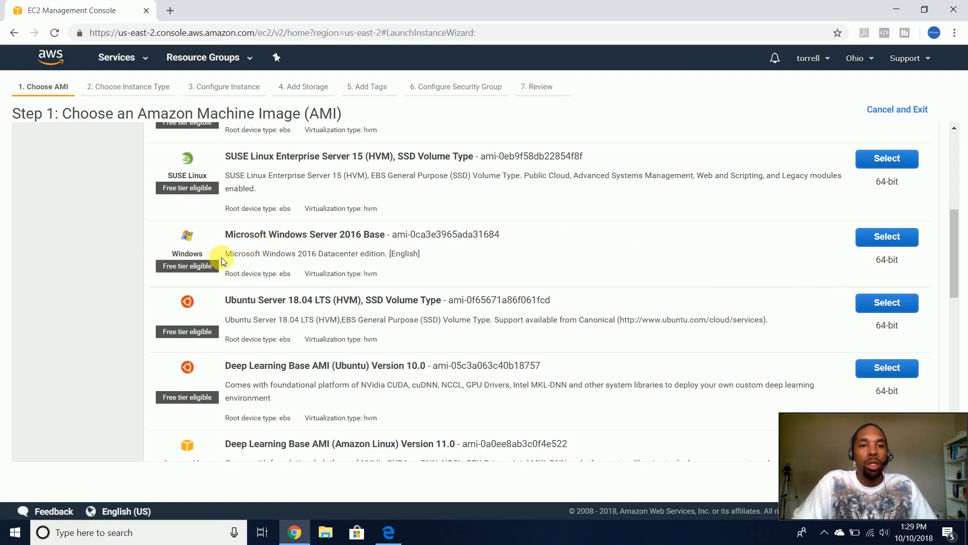
scroll(222, 261, down, 5)
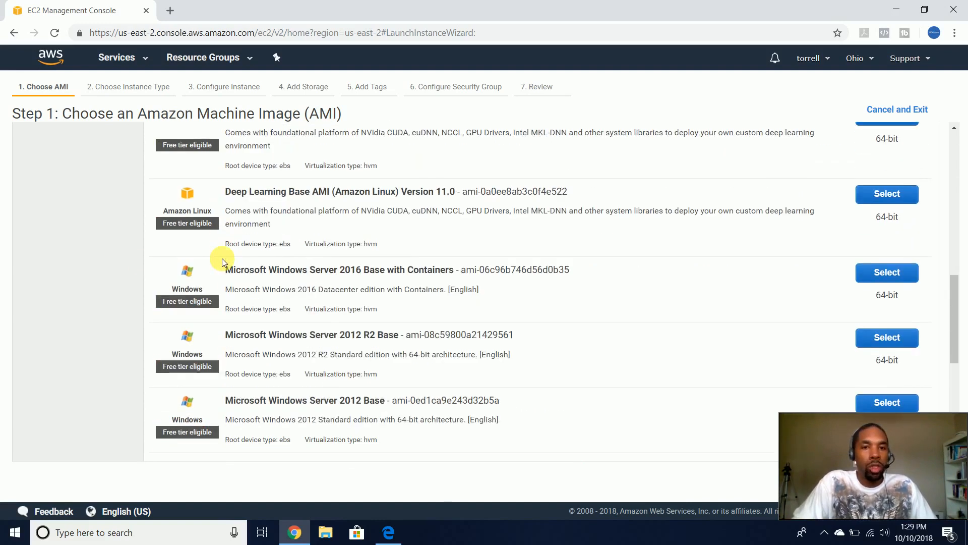
scroll(223, 261, up, 5)
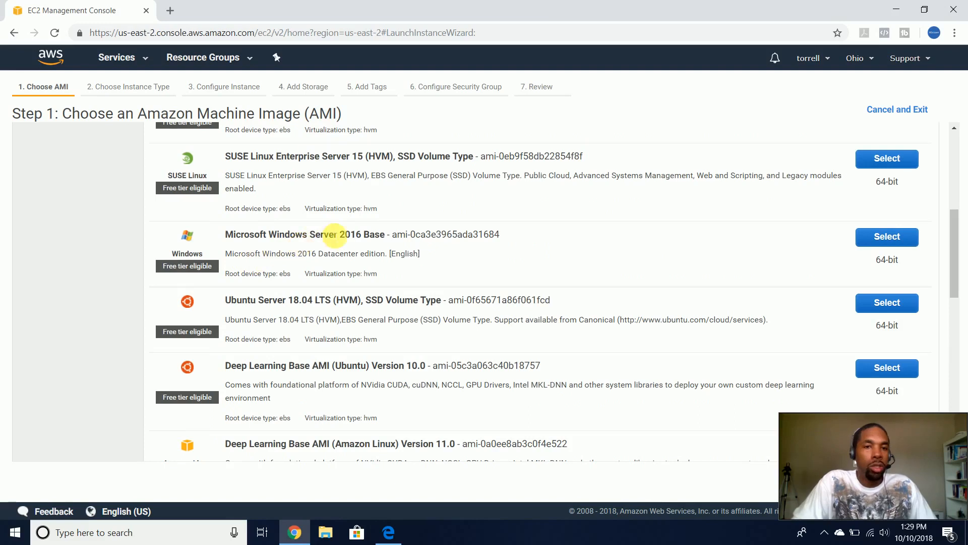
scroll(361, 258, down, 1)
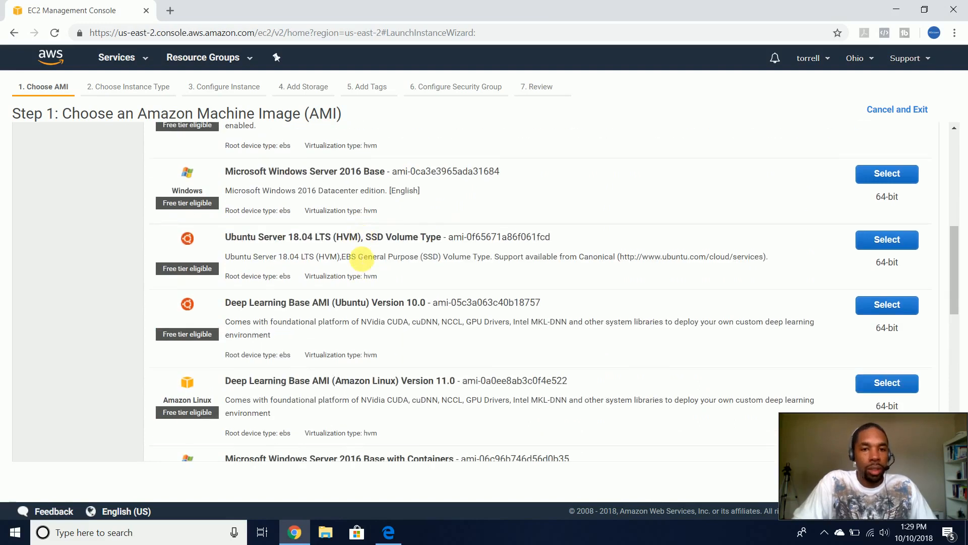
scroll(361, 257, up, 1)
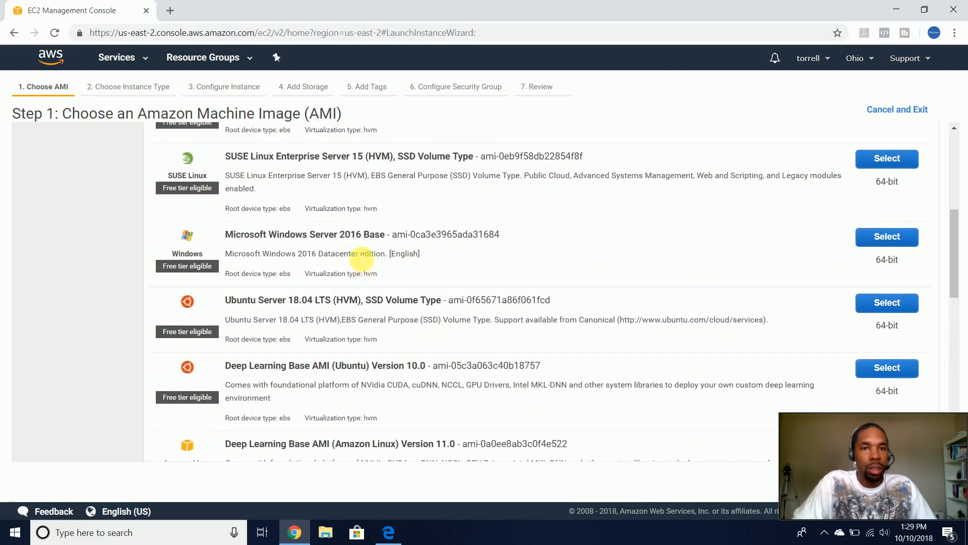
scroll(361, 258, down, 3)
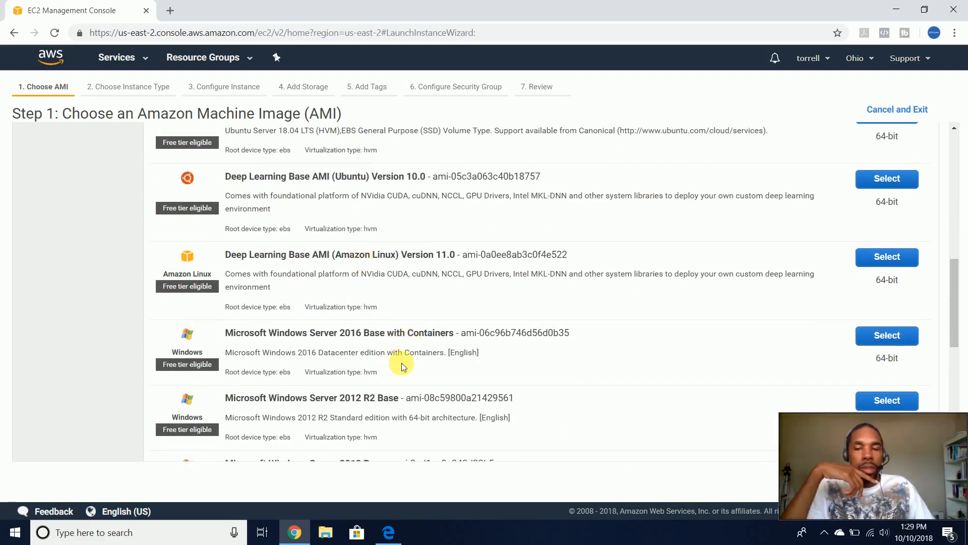
scroll(403, 366, down, 2)
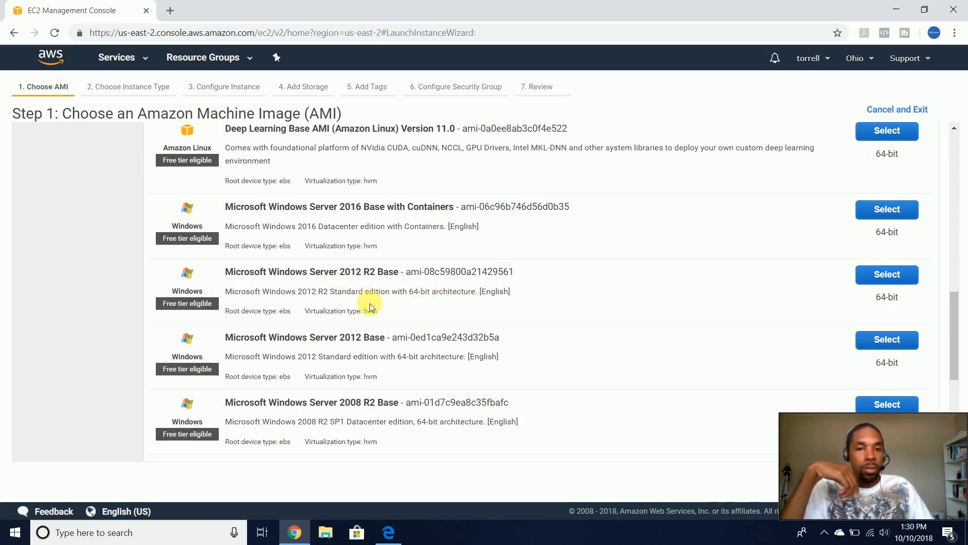
scroll(368, 406, down, 1)
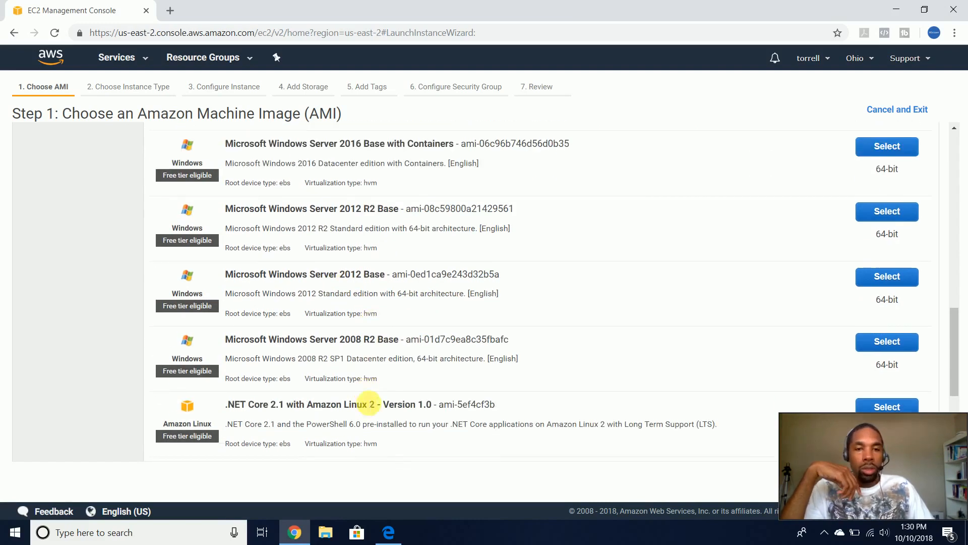
scroll(367, 343, down, 3)
scroll(365, 342, up, 9)
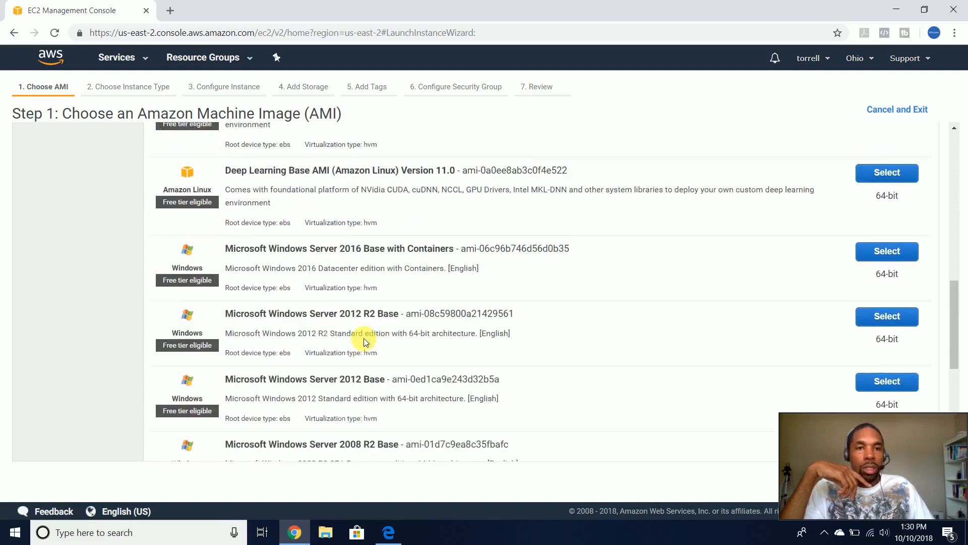
scroll(366, 342, up, 4)
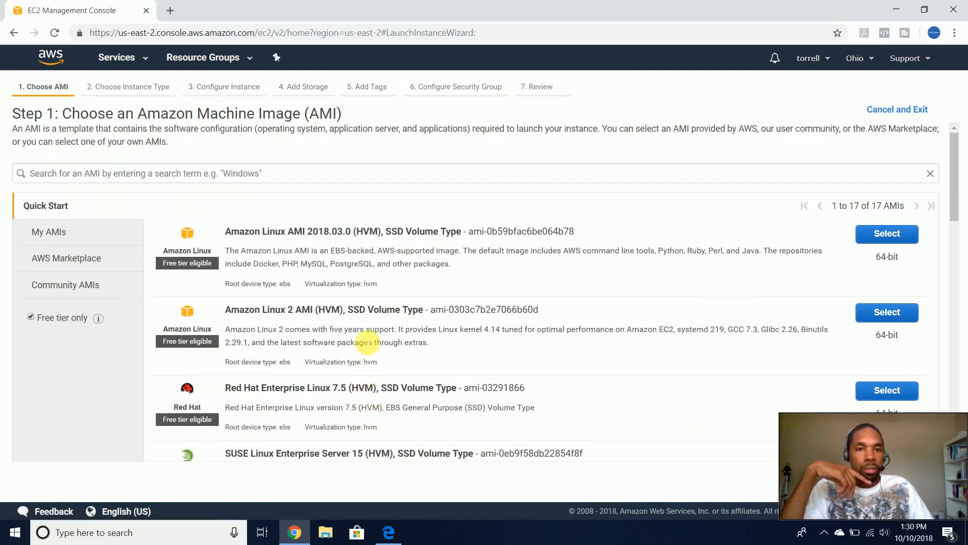
scroll(367, 342, down, 4)
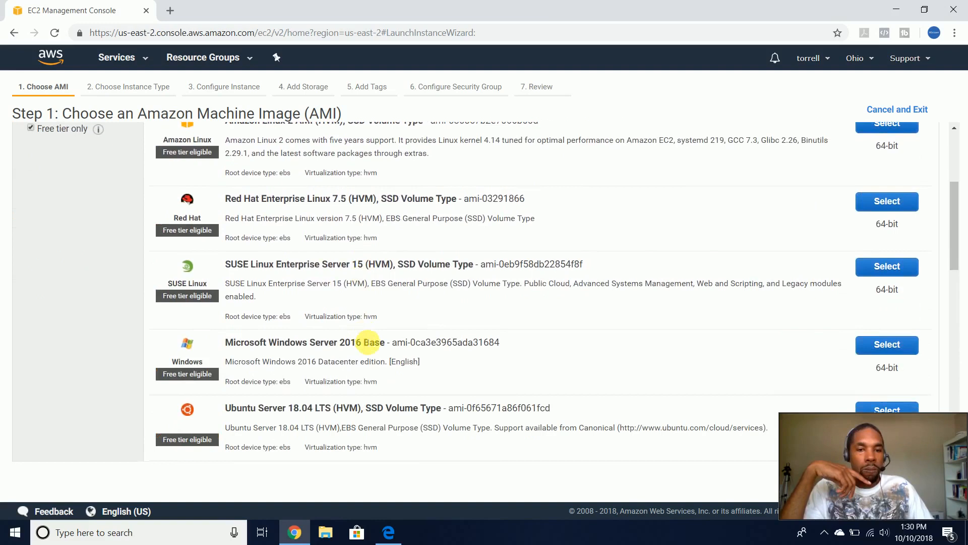
click(880, 281)
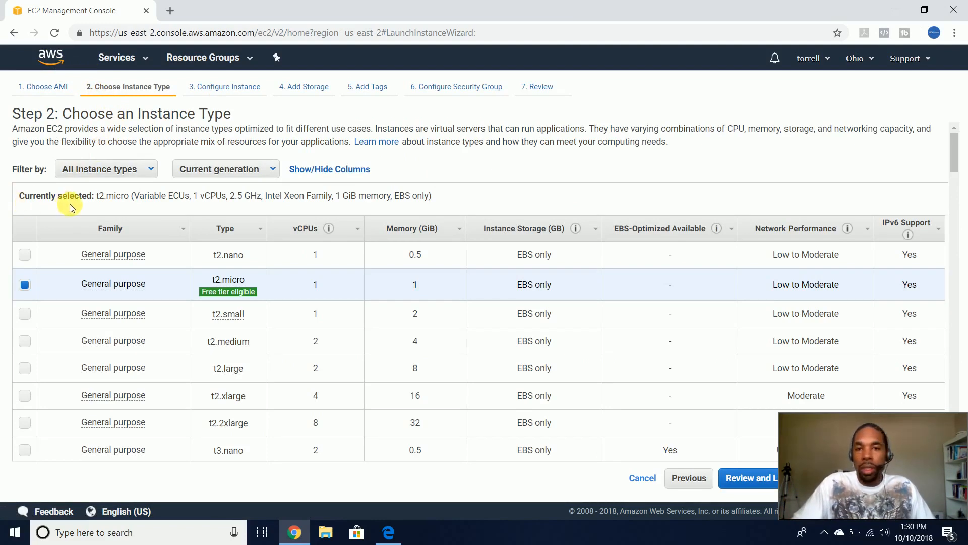
- Keep the t2.micro instance type and skip ahead to Review Instance Launch
scroll(75, 205, down, 1)
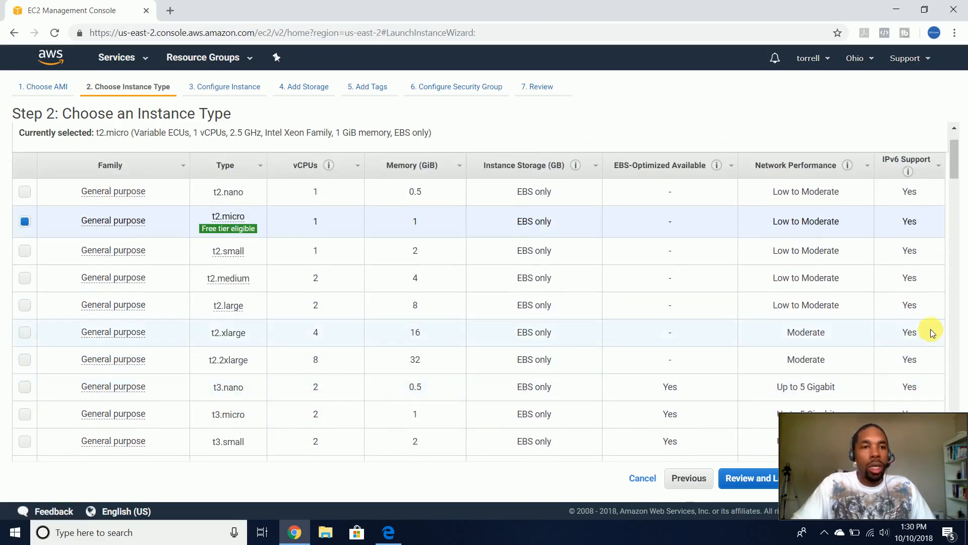
mouse_move(203, 229)
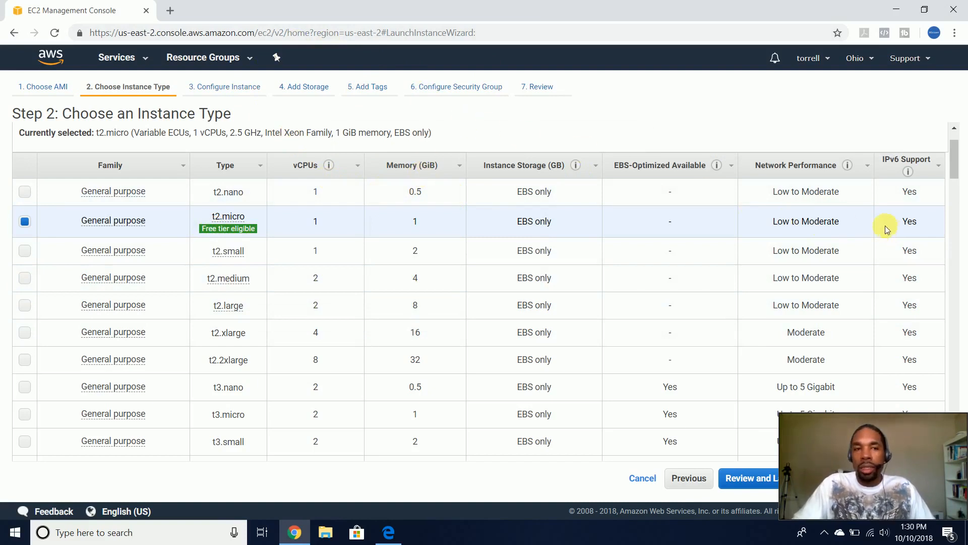
scroll(267, 216, up, 2)
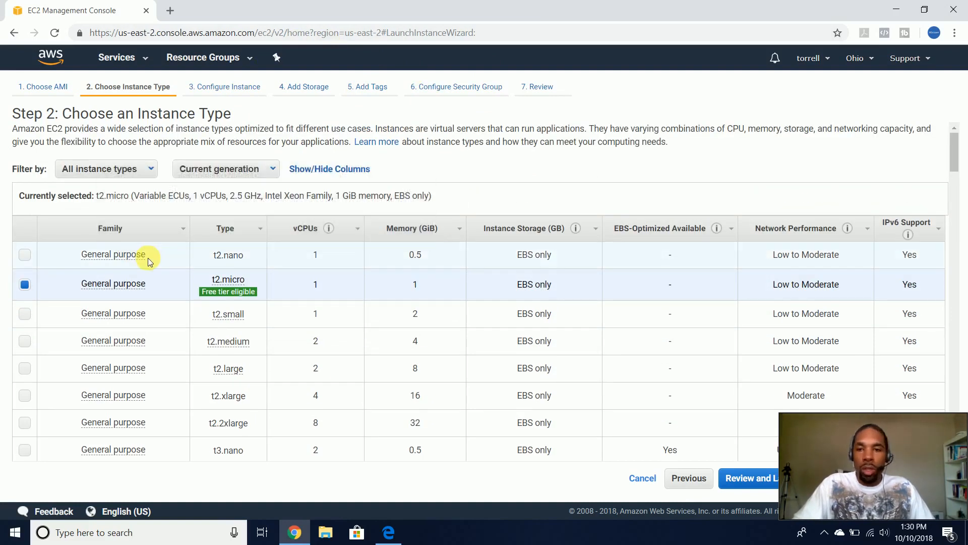
scroll(147, 258, down, 4)
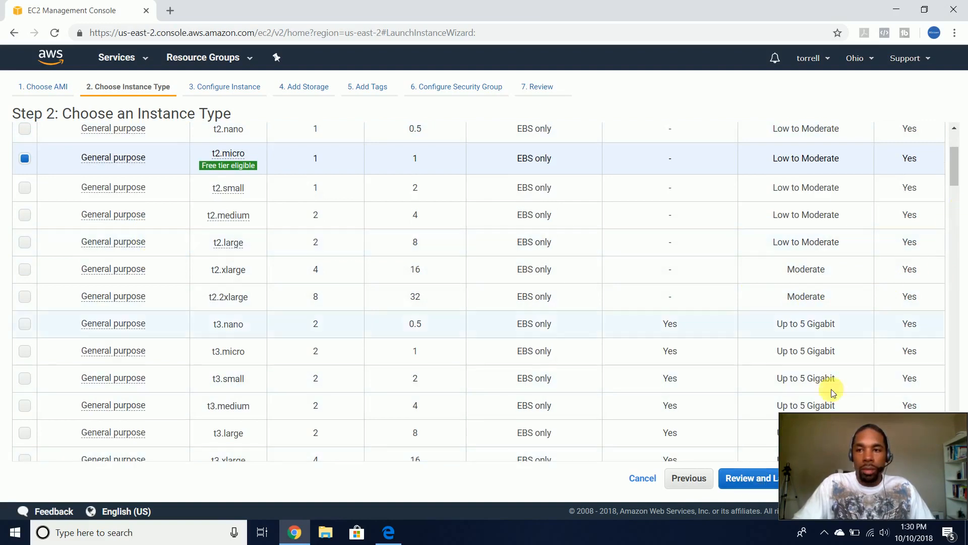
click(749, 476)
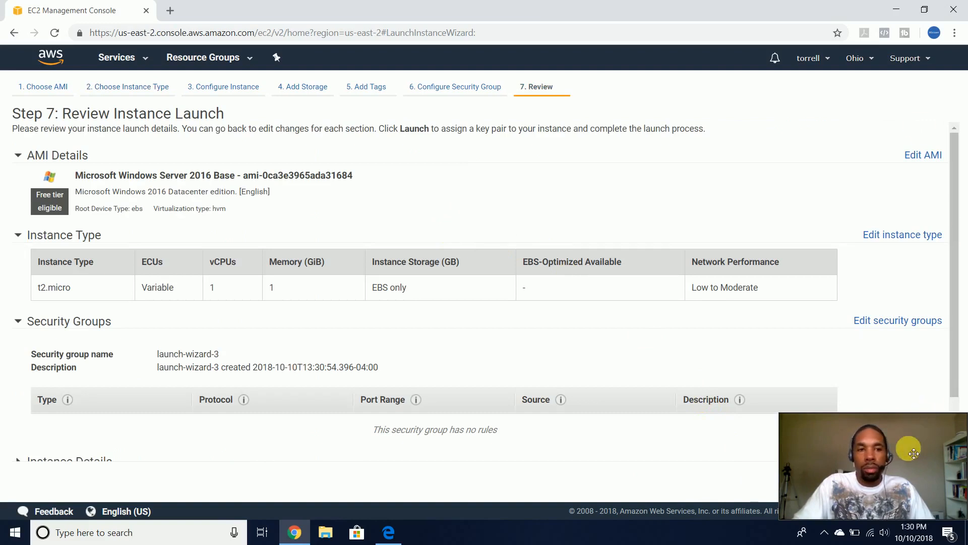
- Restart the launch wizard, filter to free tier, and select Windows Server 2016 Base
scroll(333, 325, down, 2)
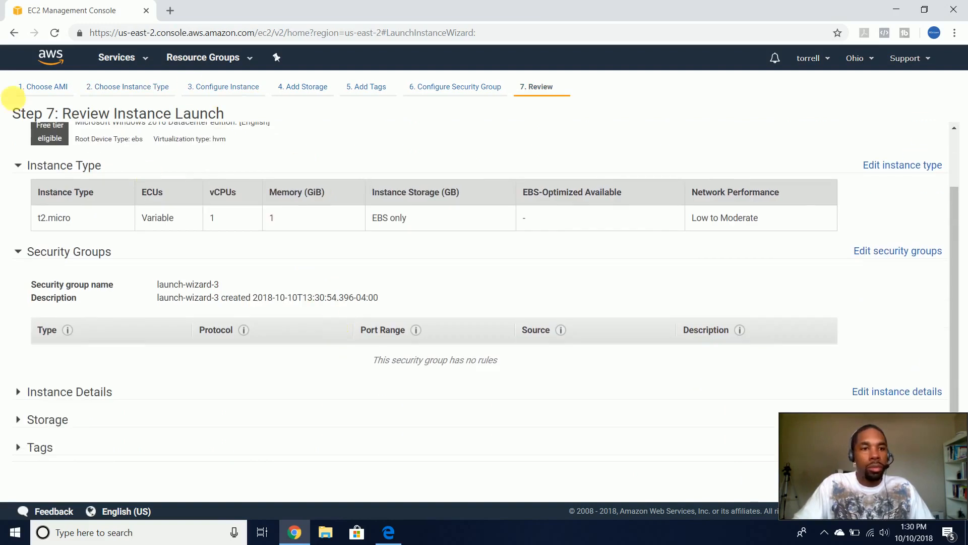
click(14, 33)
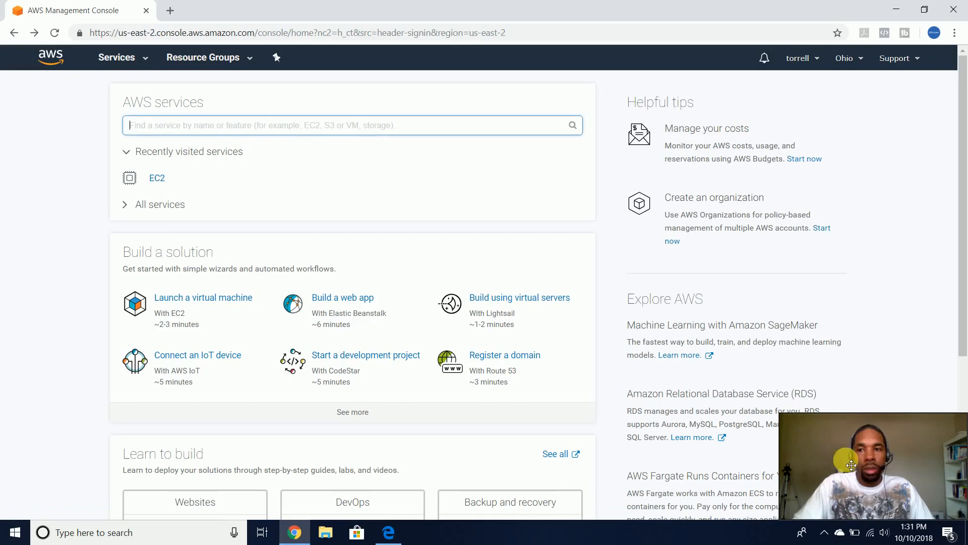
click(232, 299)
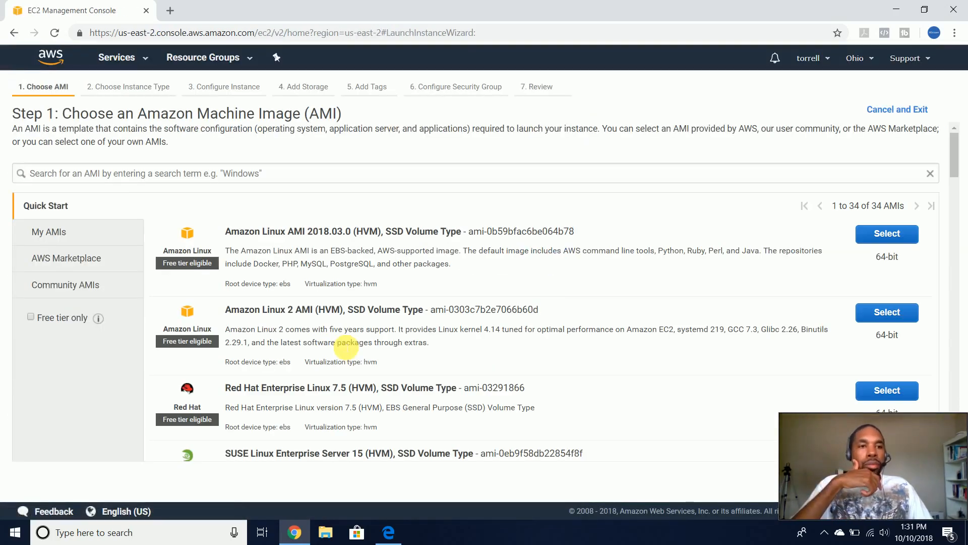
click(31, 316)
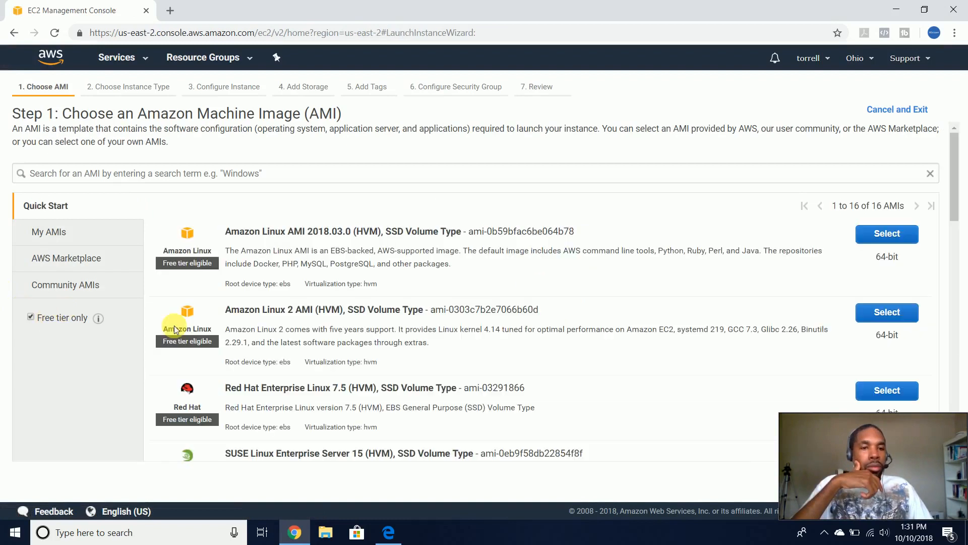
scroll(325, 331, down, 3)
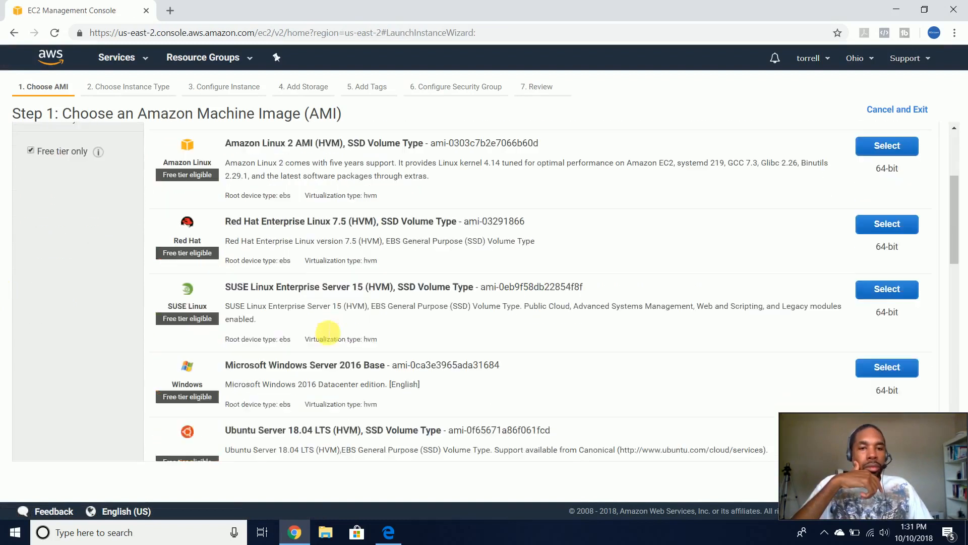
click(870, 367)
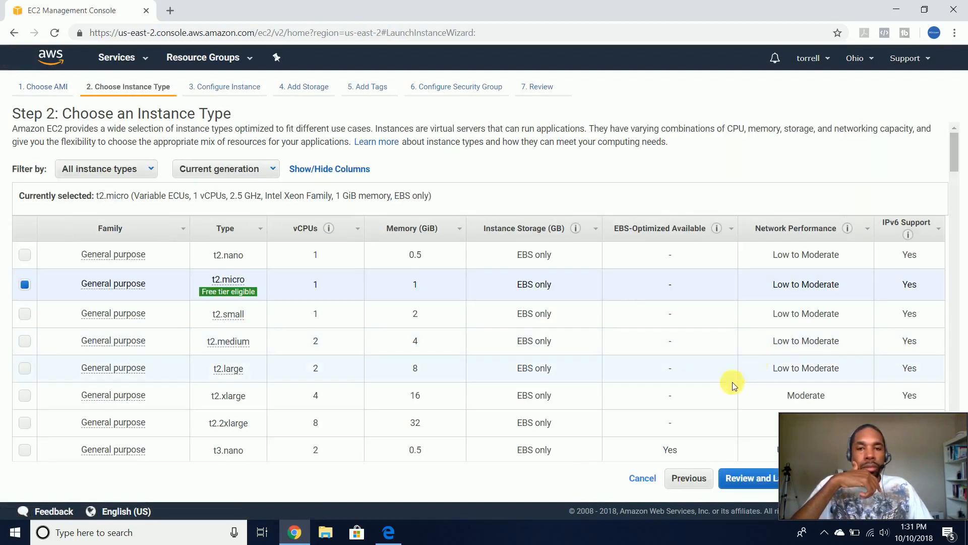
- Review the t2.micro Windows Server 2016 Base launch and start it to reach key pair options
drag(933, 491, 132, 538)
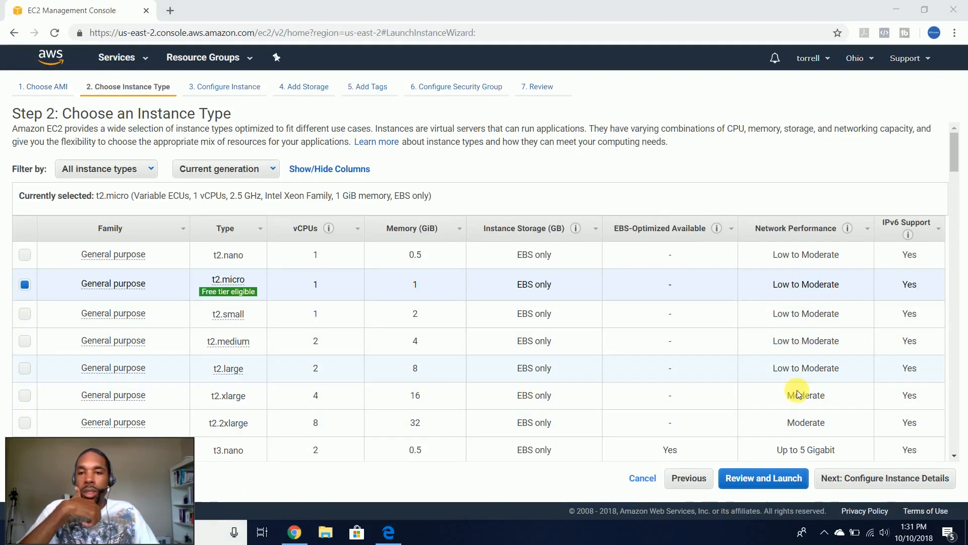
scroll(797, 439, down, 1)
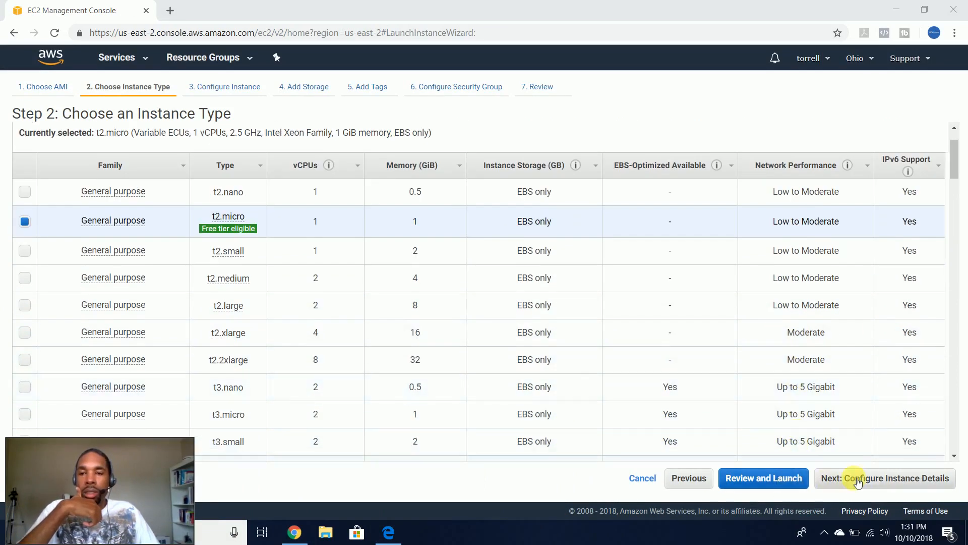
click(799, 478)
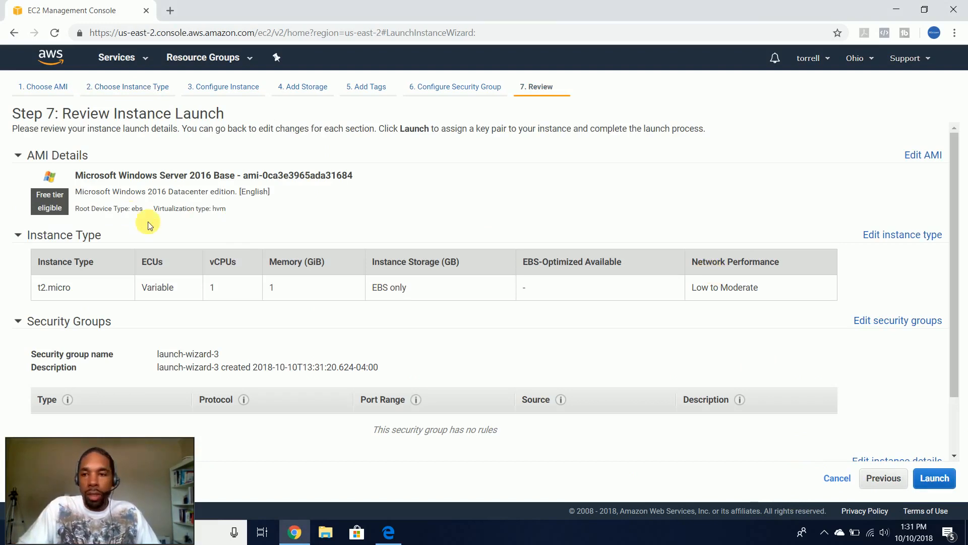
click(935, 479)
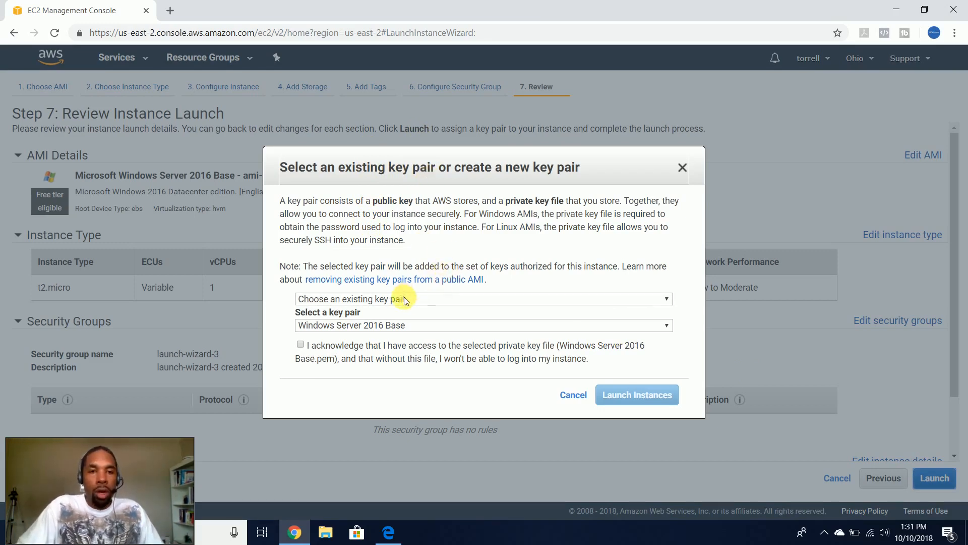
- Create a new key pair named 'Server 2016 Training' and download Server2016Training.pem
click(348, 299)
click(356, 300)
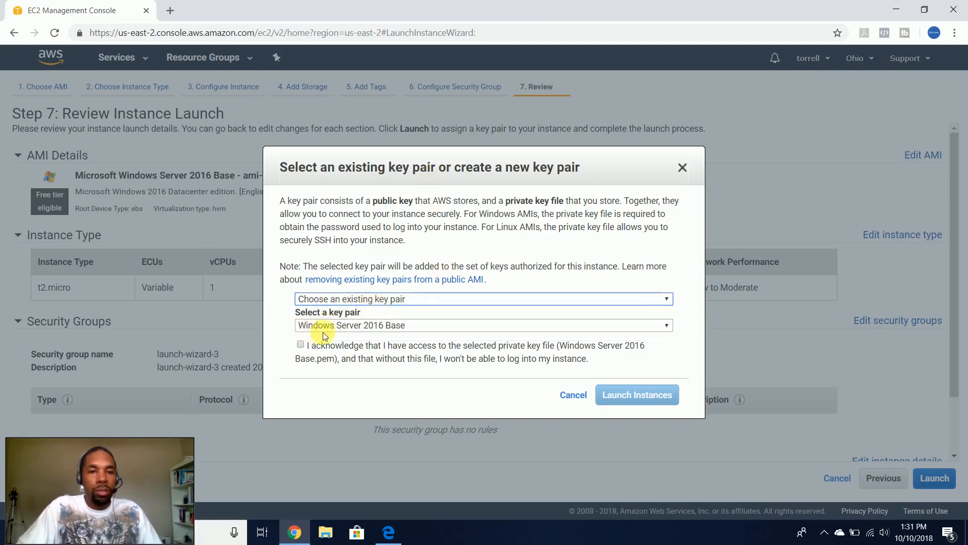
click(346, 301)
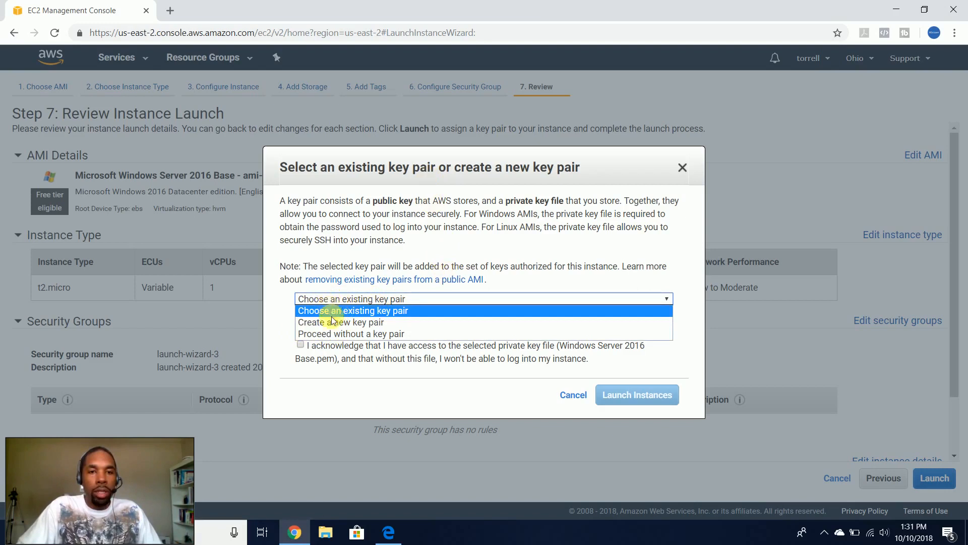
click(347, 322)
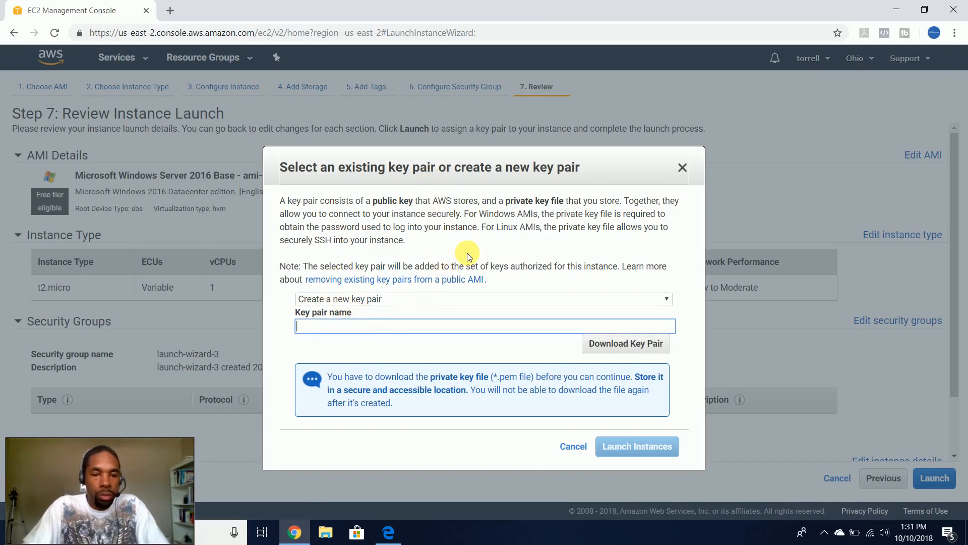
text(Server 2)
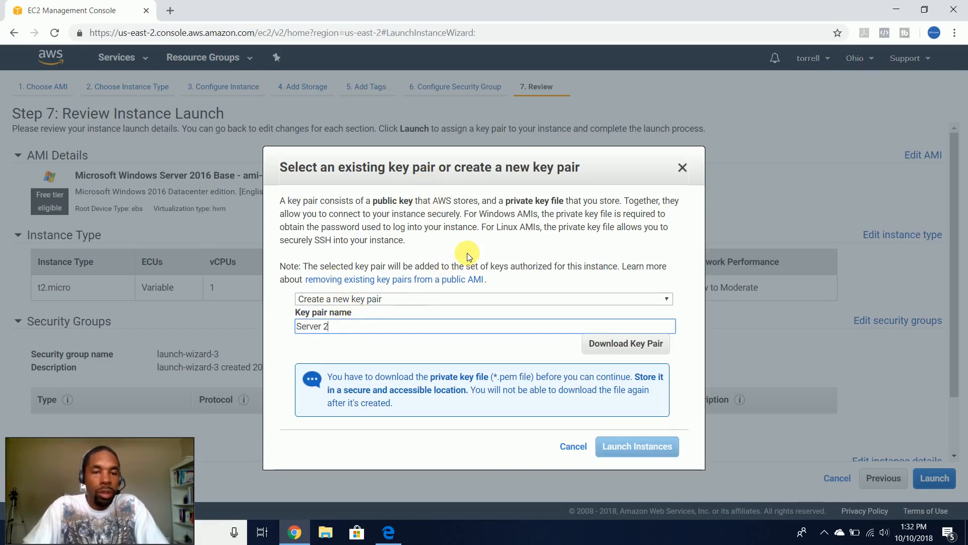
text(016 Training)
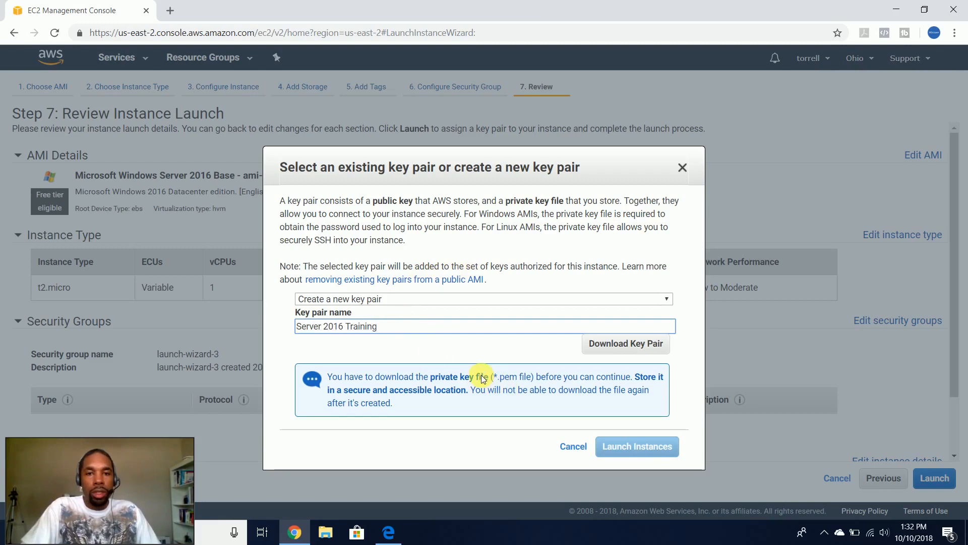
click(659, 348)
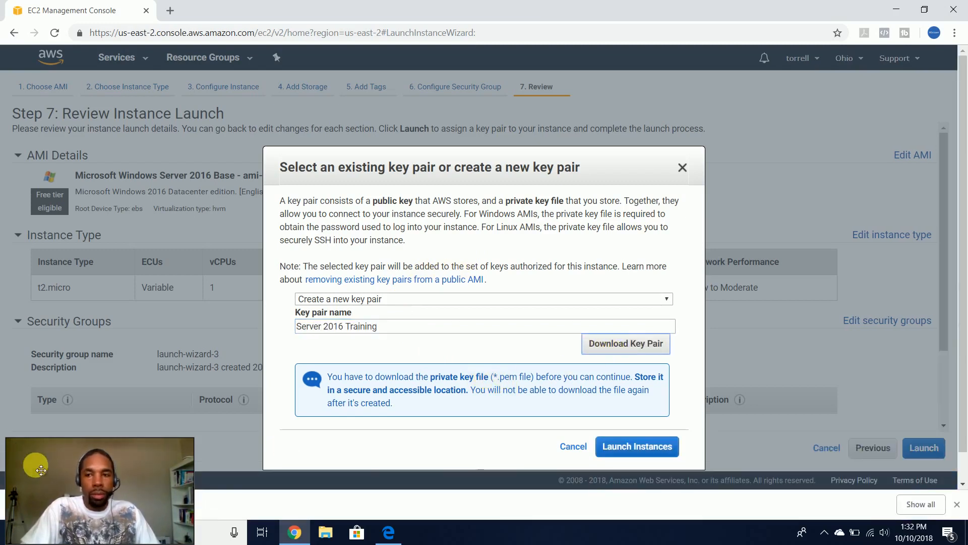
- Launch the Windows Server 2016 instance with the new key pair
drag(44, 472, 685, 472)
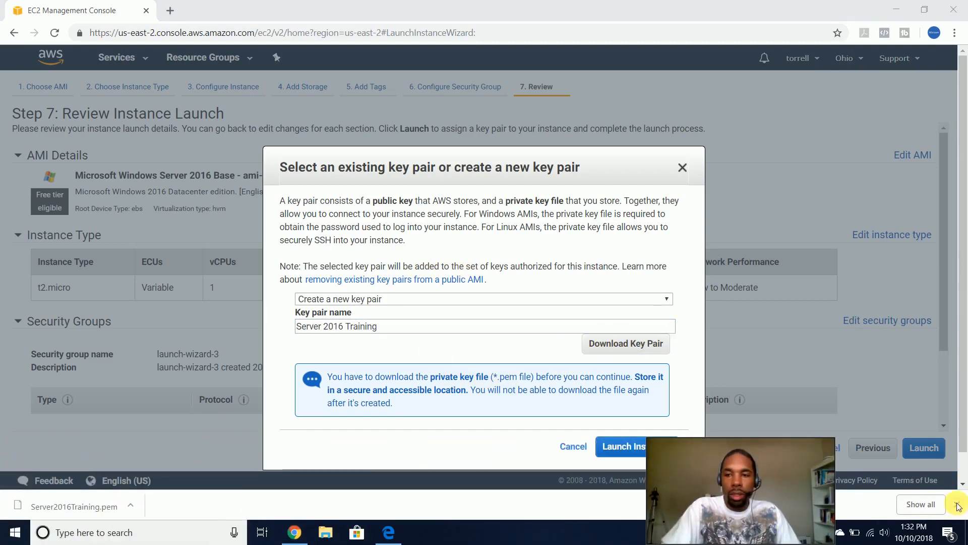
drag(809, 533, 884, 533)
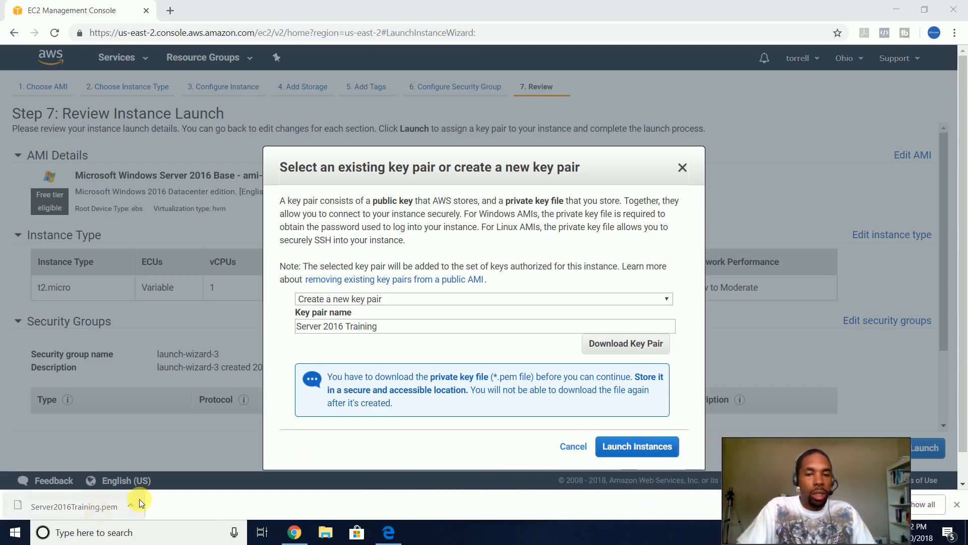
click(637, 447)
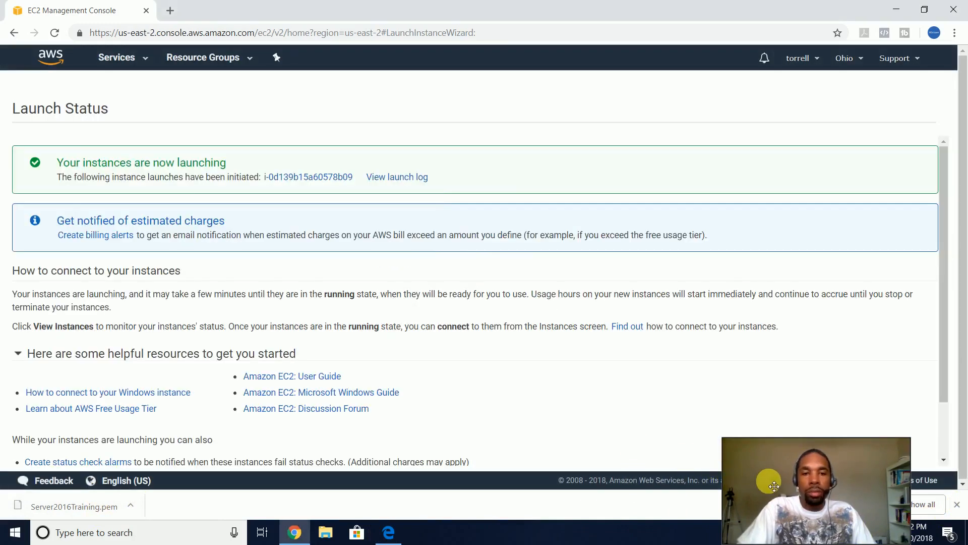
- Expand the launch log to confirm every launch step succeeded
drag(816, 450, 870, 450)
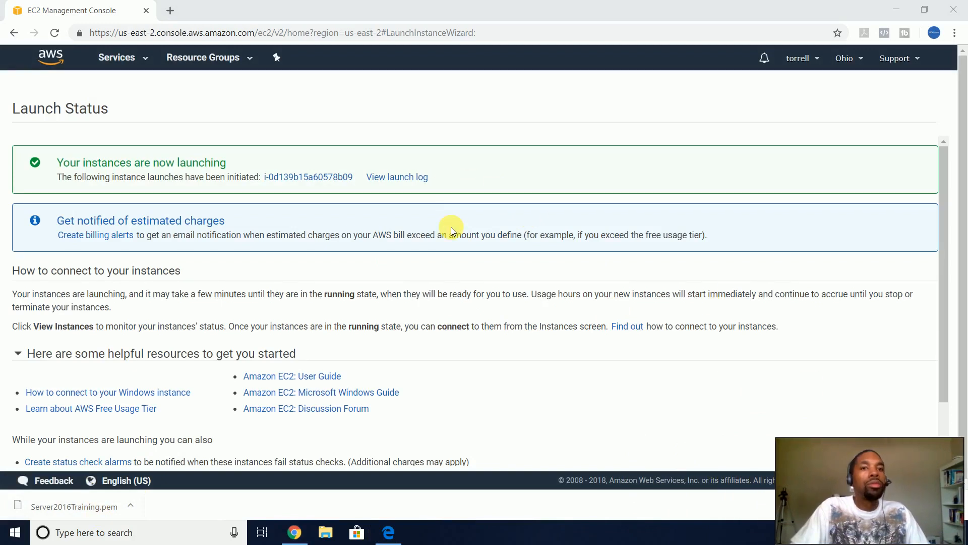
scroll(451, 227, down, 1)
scroll(451, 227, up, 1)
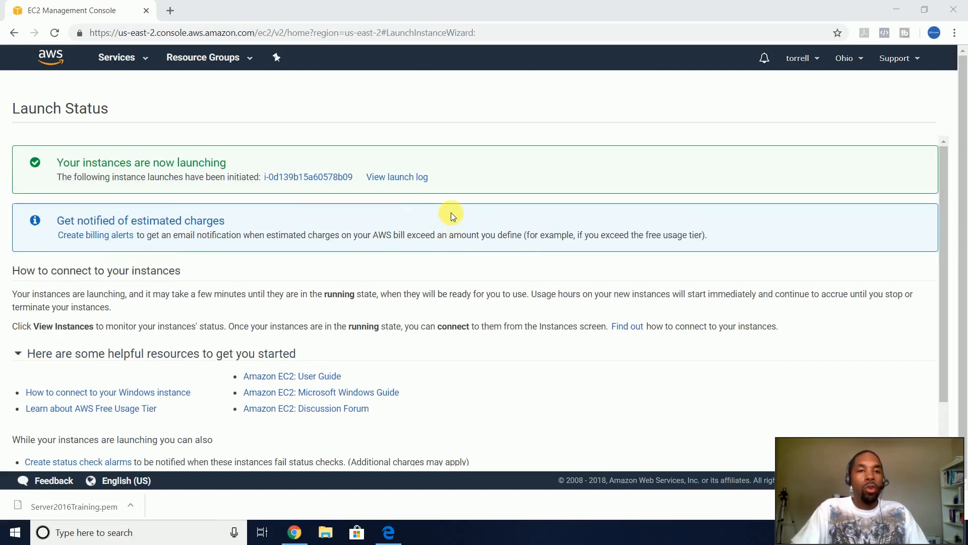
click(404, 178)
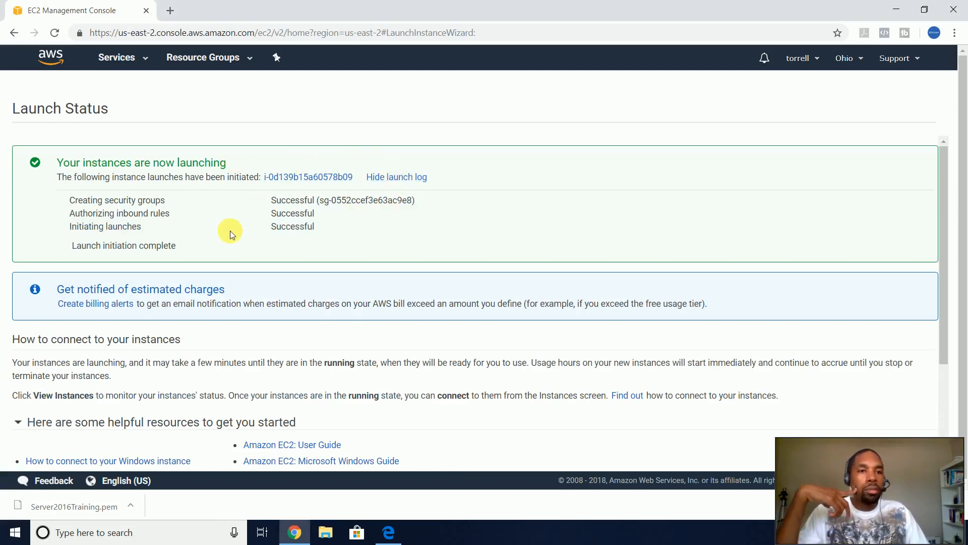
- Bring up the AWS services menu from the top bar
click(144, 59)
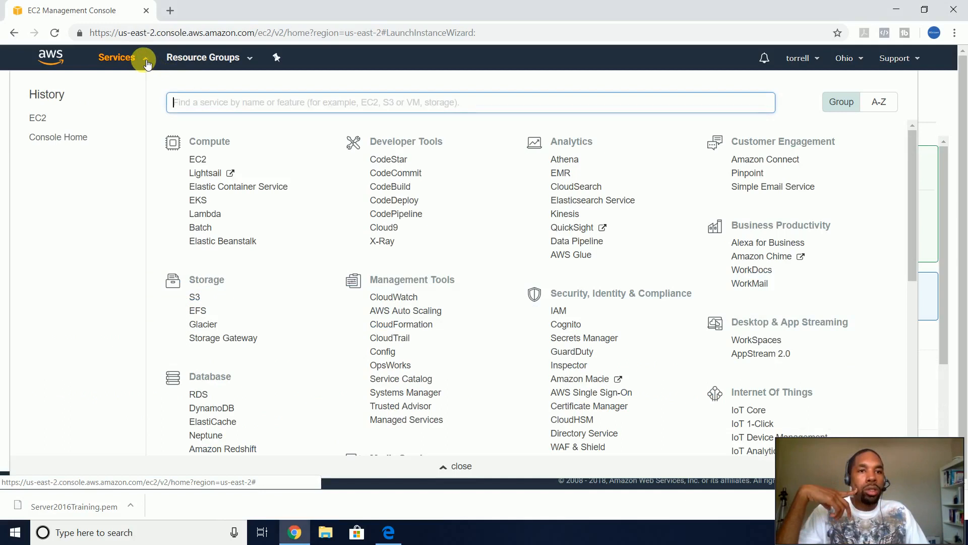
click(145, 59)
scroll(209, 142, down, 3)
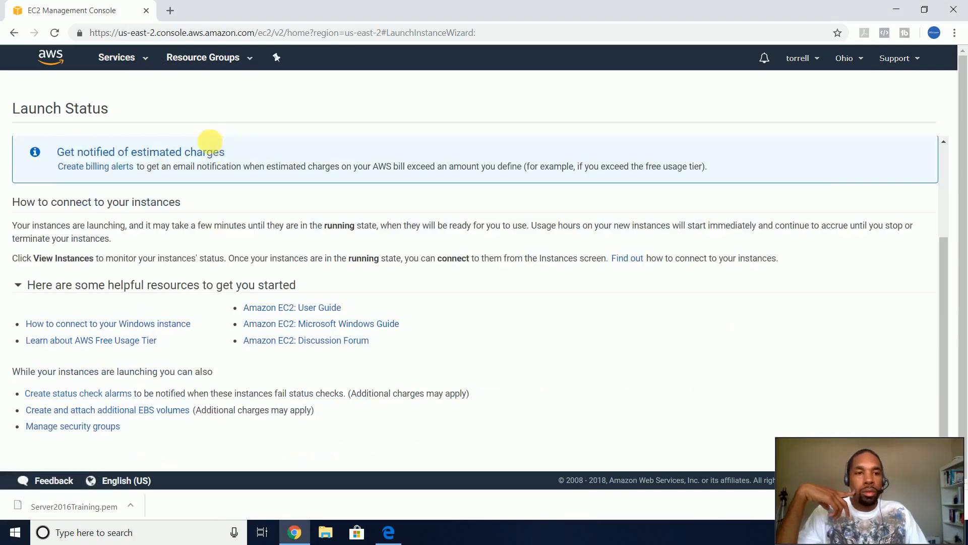
scroll(216, 262, up, 1)
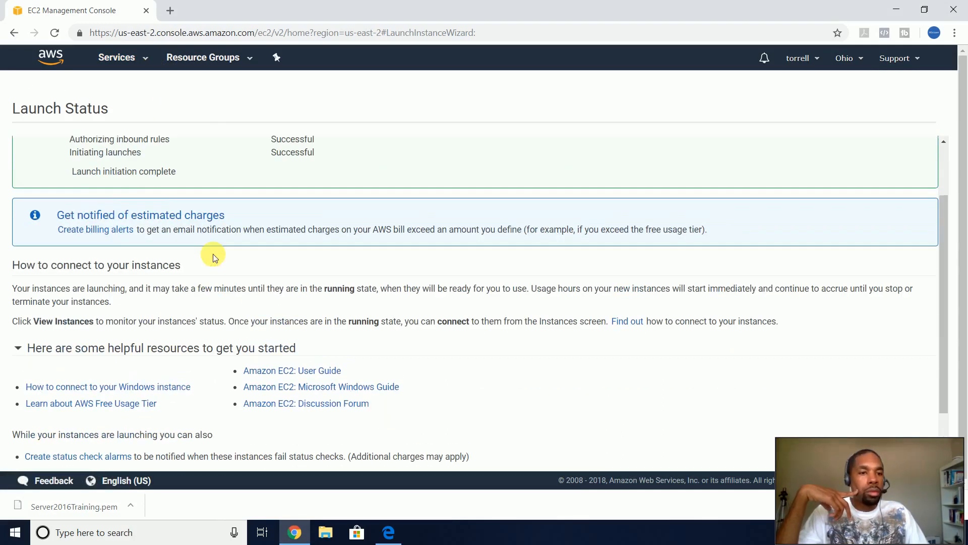
scroll(216, 258, down, 1)
scroll(215, 258, up, 2)
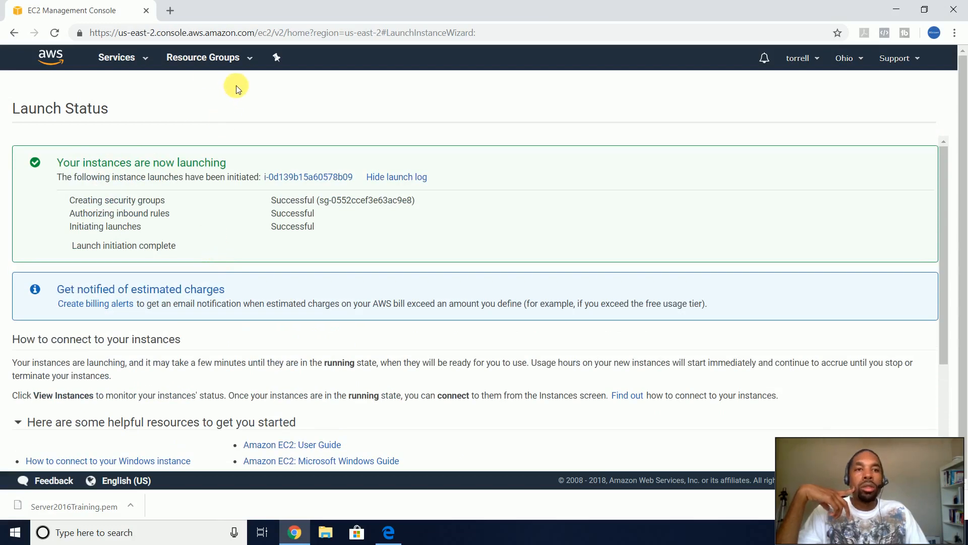
click(126, 55)
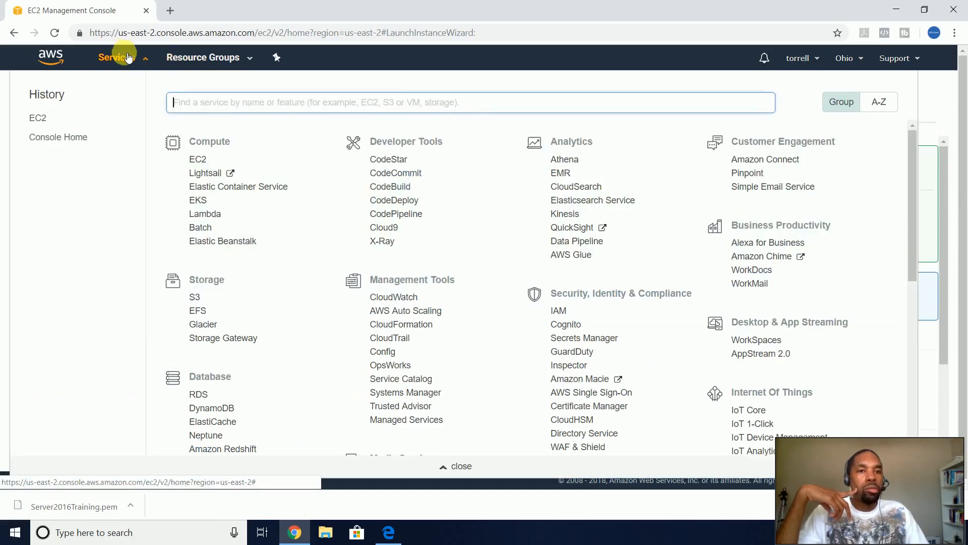
- From Console Home, start launching a virtual machine and check My AMIs for account images
click(48, 137)
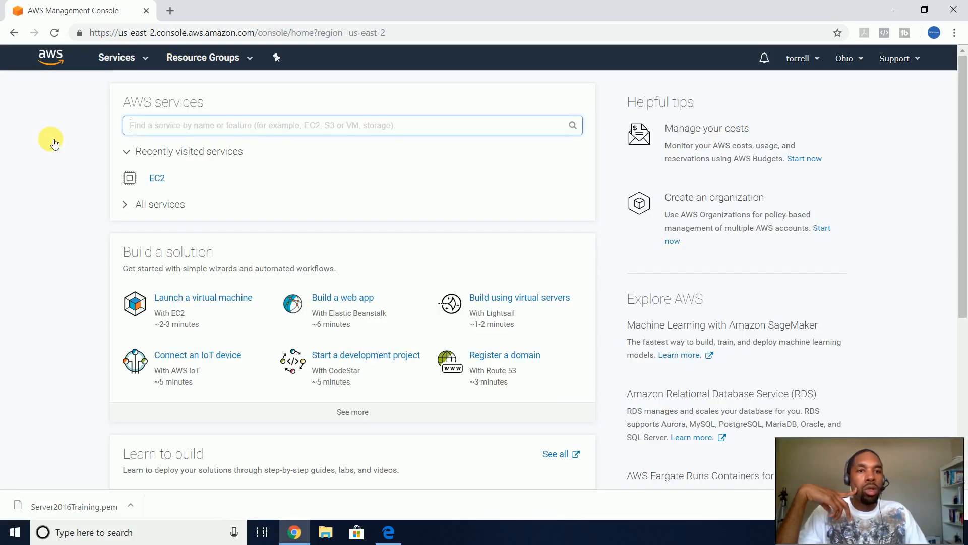
click(251, 300)
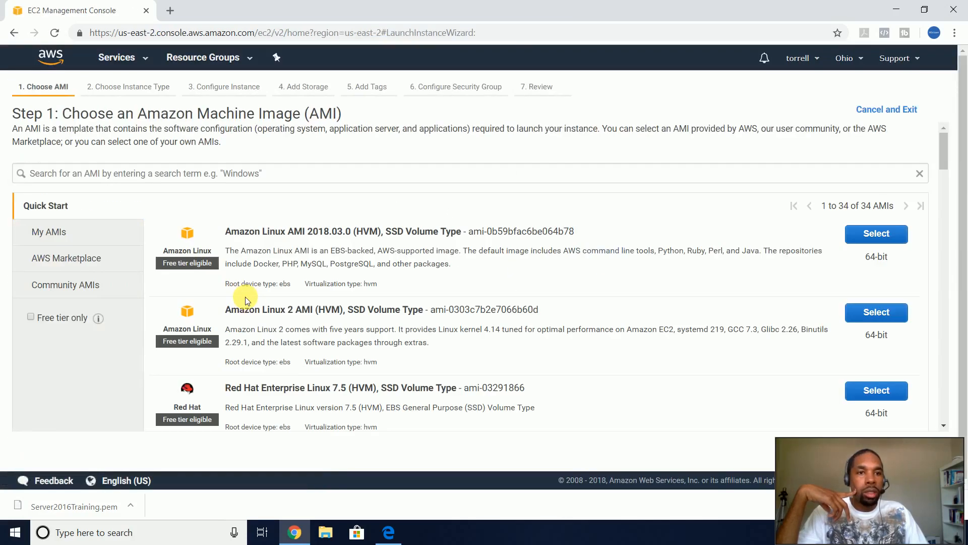
click(62, 244)
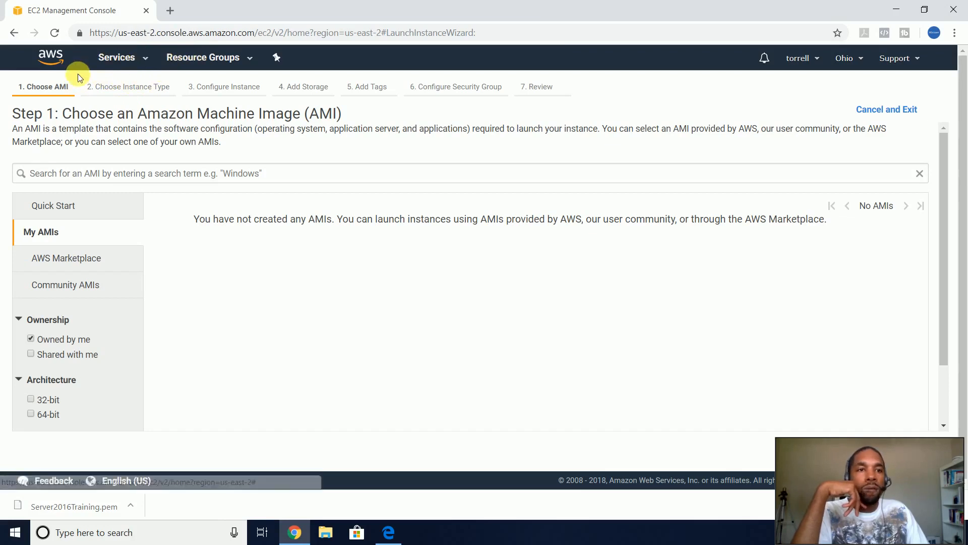
scroll(652, 315, down, 2)
scroll(651, 316, up, 2)
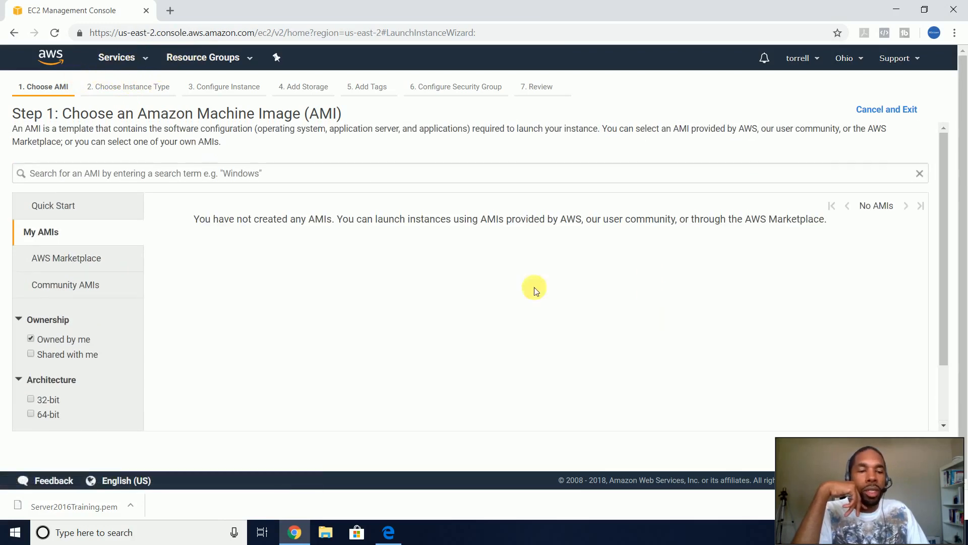
scroll(232, 286, down, 2)
scroll(137, 292, up, 2)
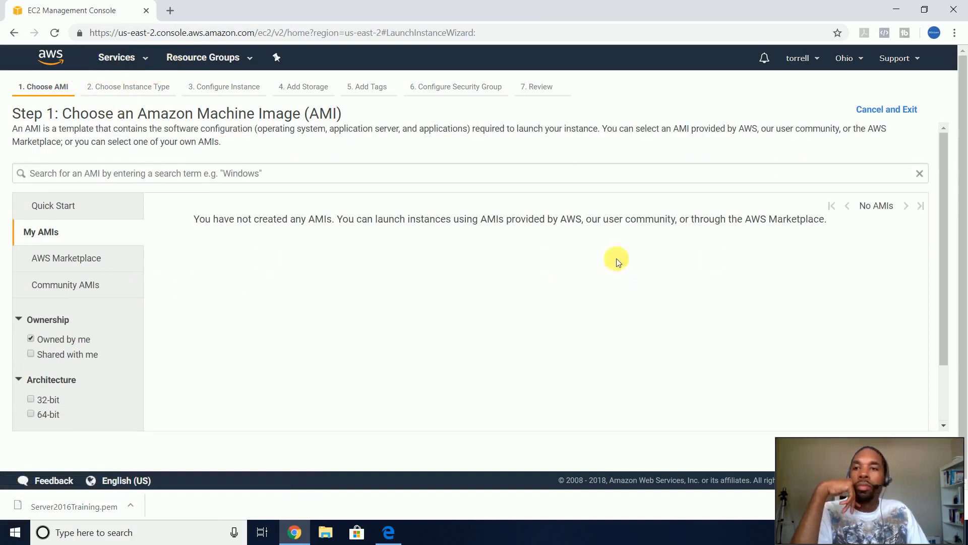
scroll(744, 224, down, 2)
scroll(127, 210, up, 2)
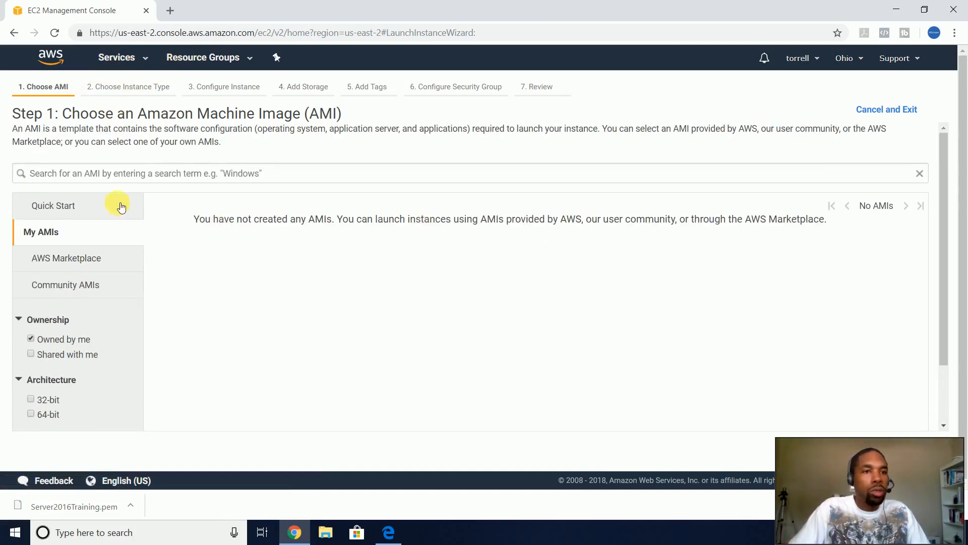
- In Quick Start, filter to free-tier images and select Microsoft Windows Server 2016 Base
click(92, 201)
click(32, 317)
scroll(356, 290, down, 5)
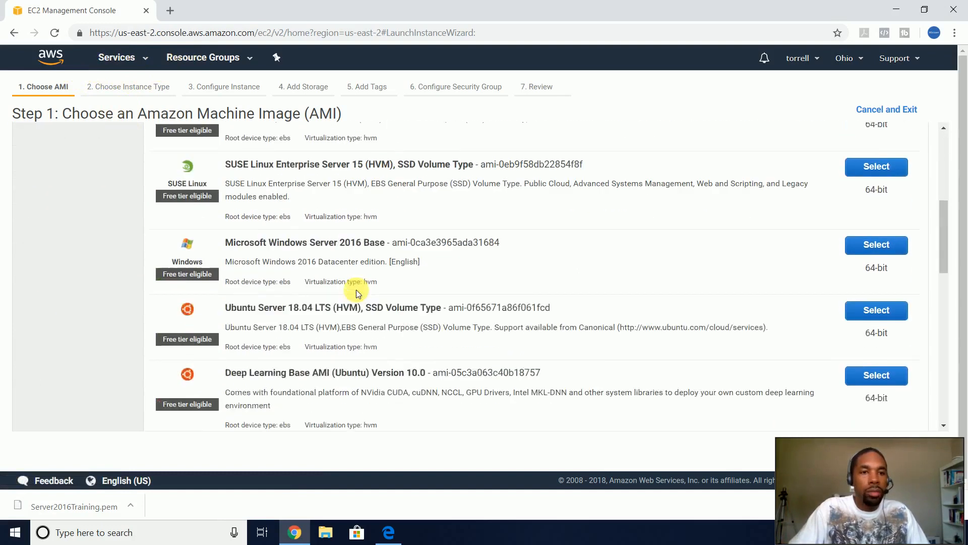
scroll(357, 290, down, 1)
click(872, 214)
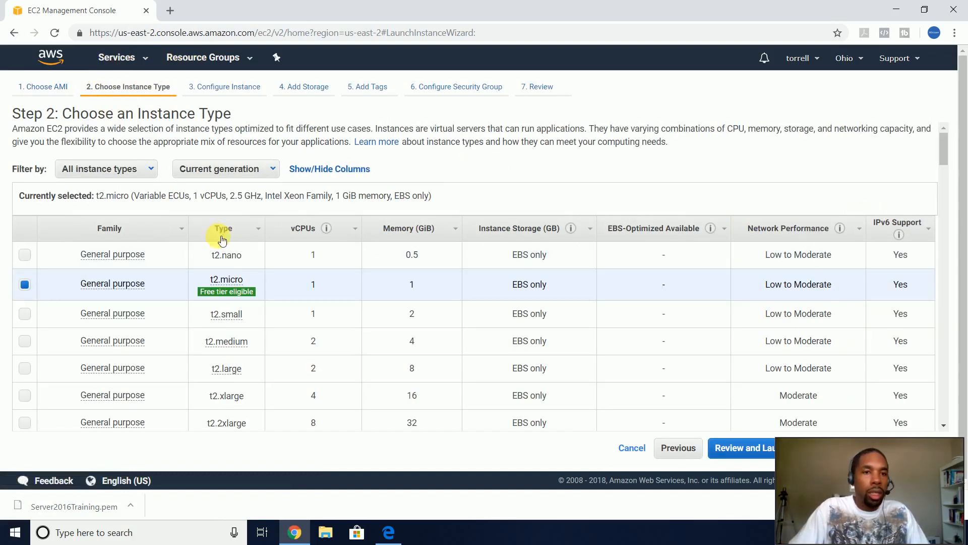
- Review and launch the t2.micro instance using the existing Server 2016 Training key pair, acknowledging the key file
scroll(504, 353, down, 3)
click(736, 454)
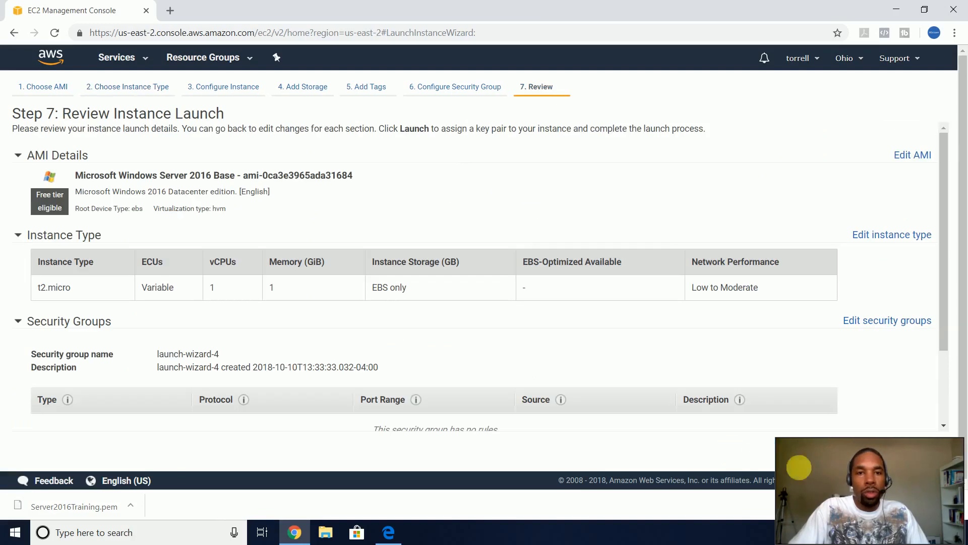
drag(882, 483, 405, 483)
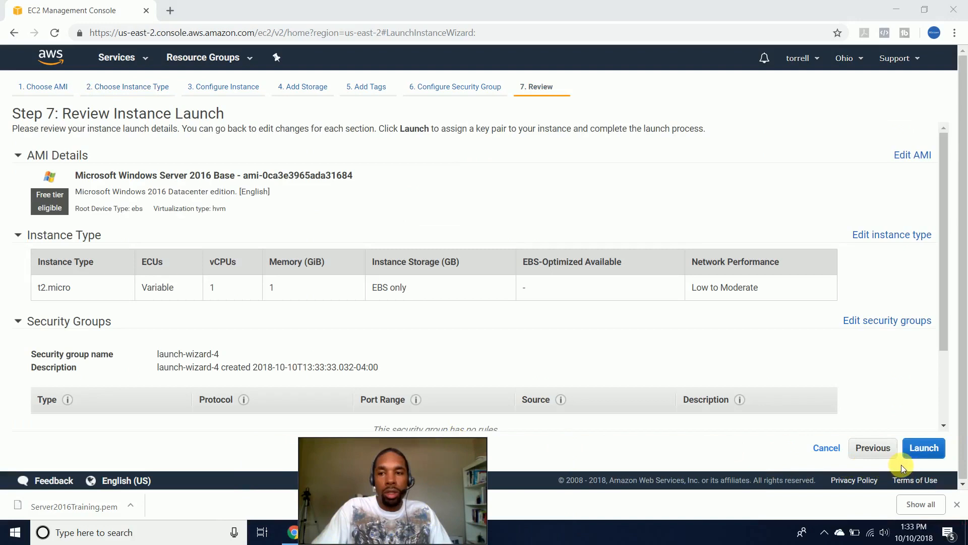
click(923, 449)
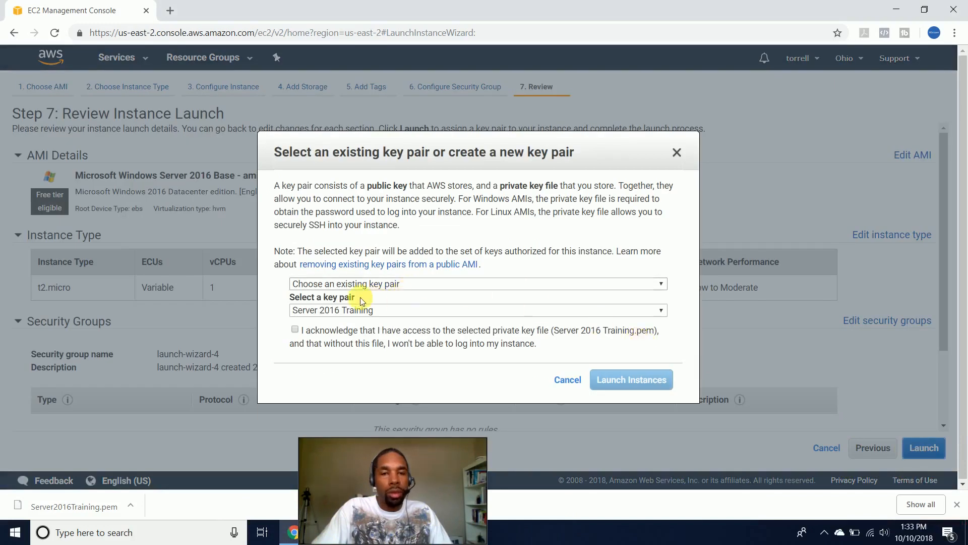
click(302, 334)
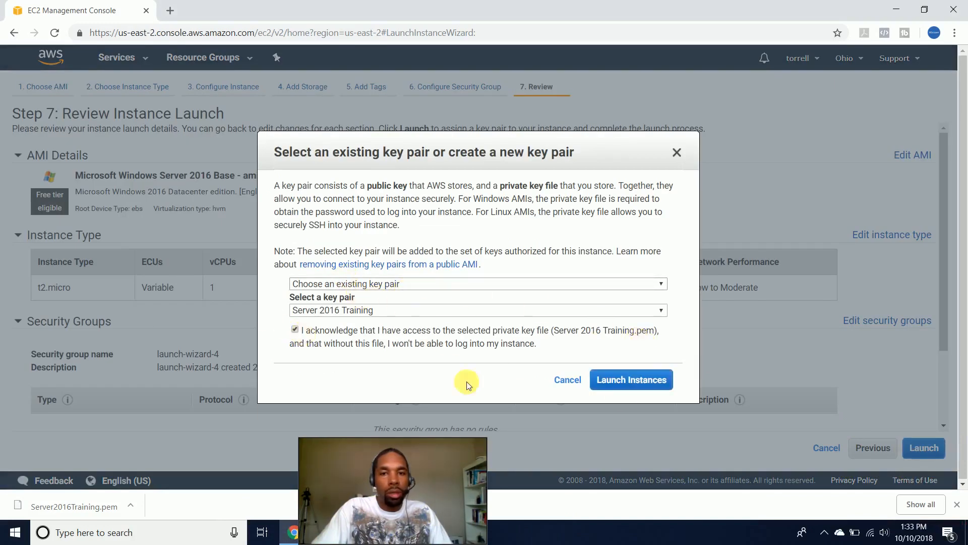
click(640, 380)
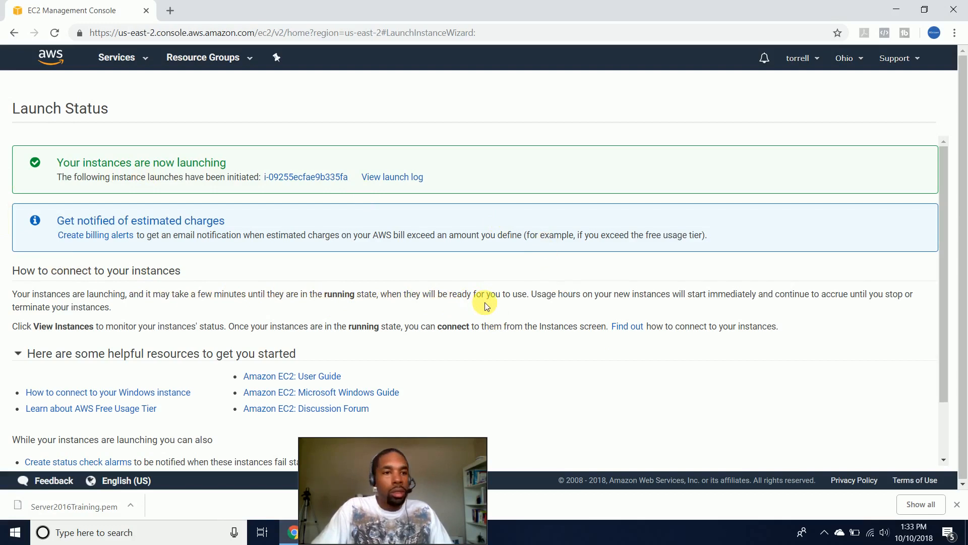
scroll(485, 305, down, 1)
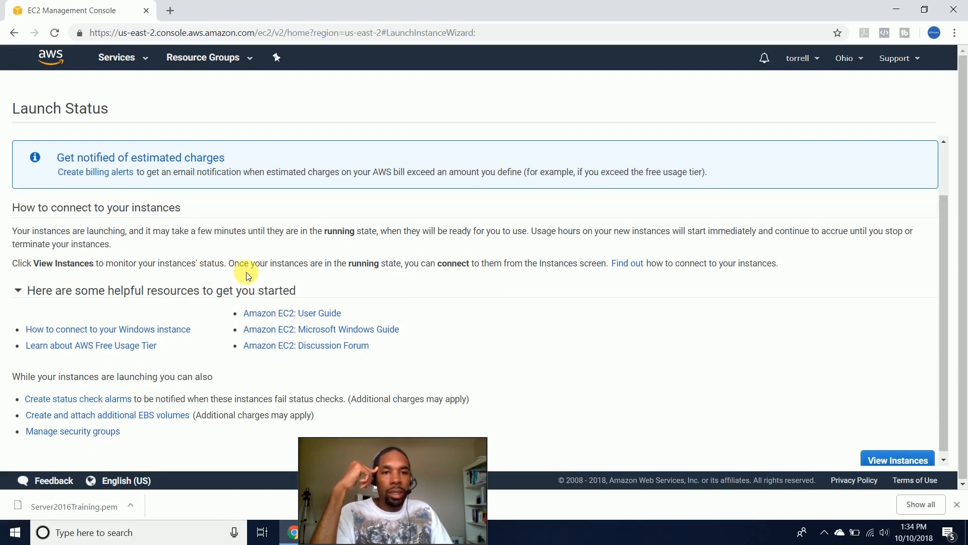
scroll(282, 275, down, 1)
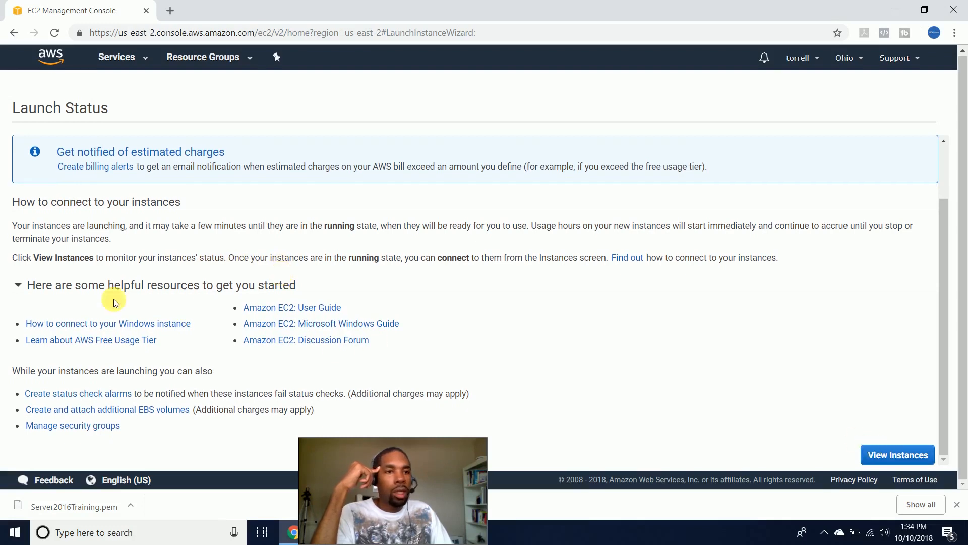
- Go to the Instances list, select i-0d139b15a60578b09, and show its Actions menu
click(886, 457)
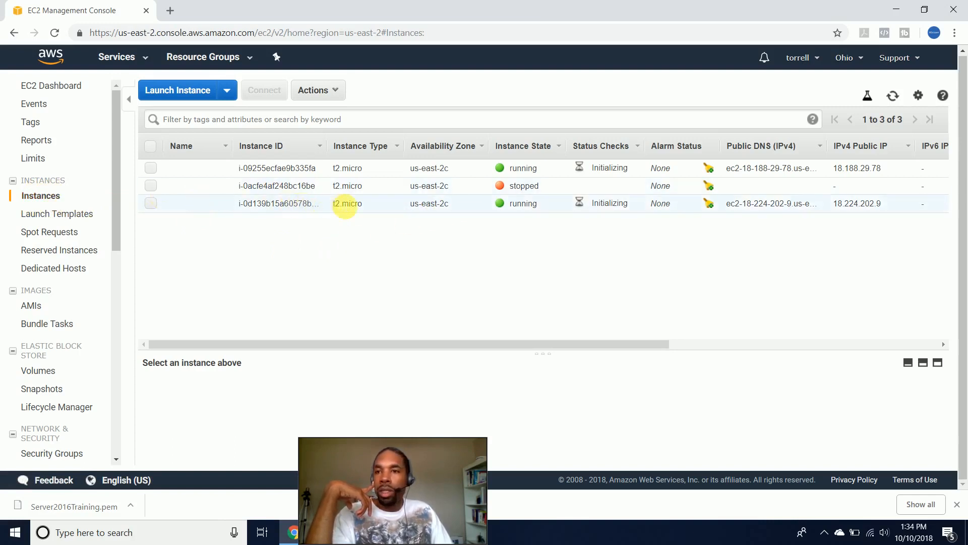
click(150, 203)
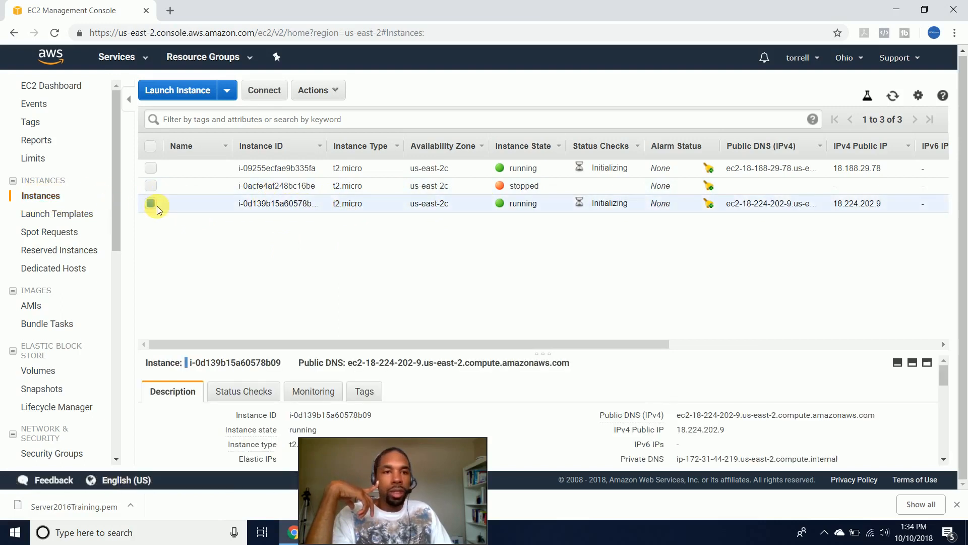
click(228, 97)
click(338, 93)
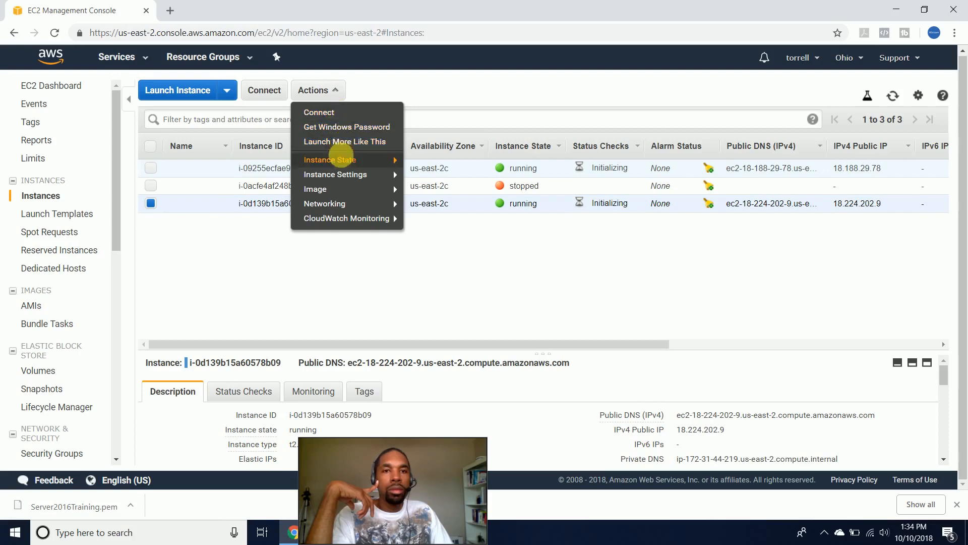
- Terminate instance i-0d139b15a60578b09 through Instance State and confirm with Yes, Terminate
mouse_move(345, 163)
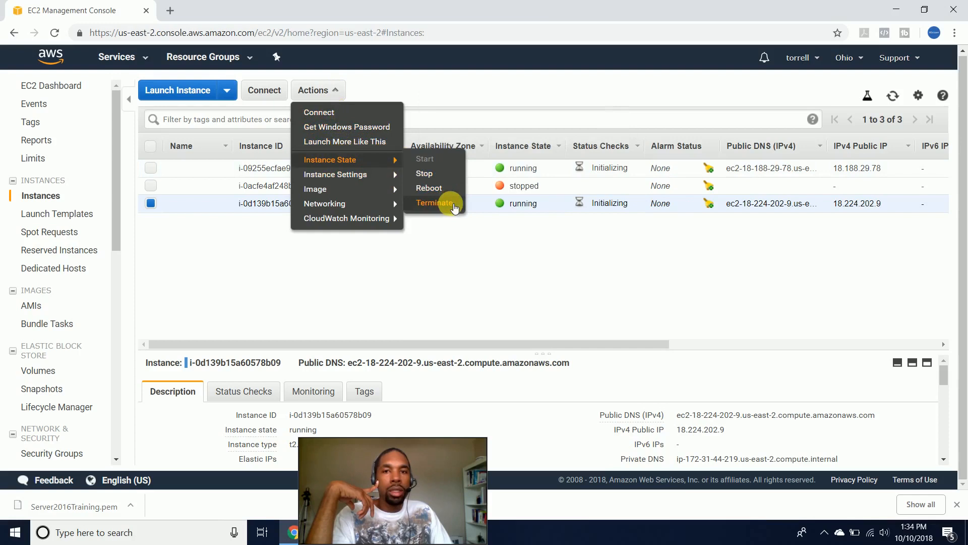
click(453, 205)
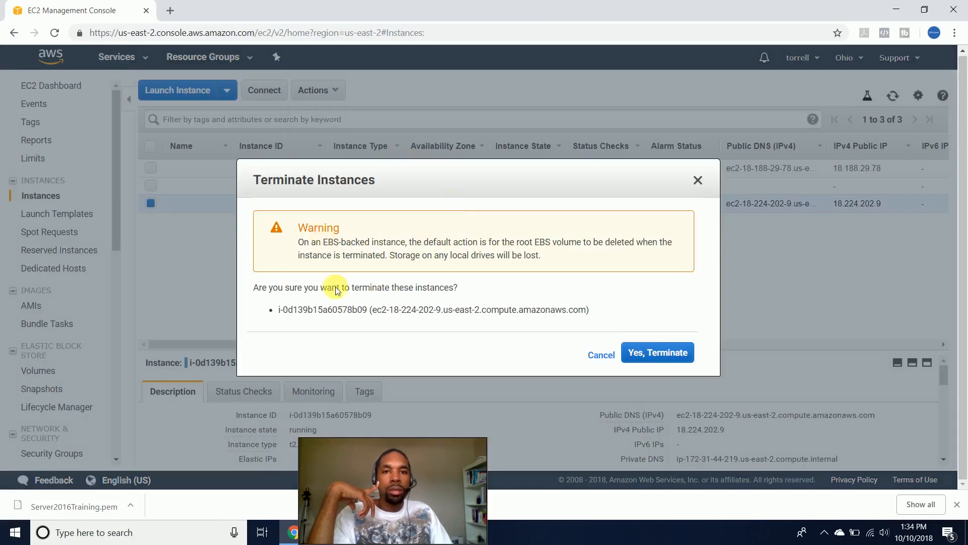
click(652, 351)
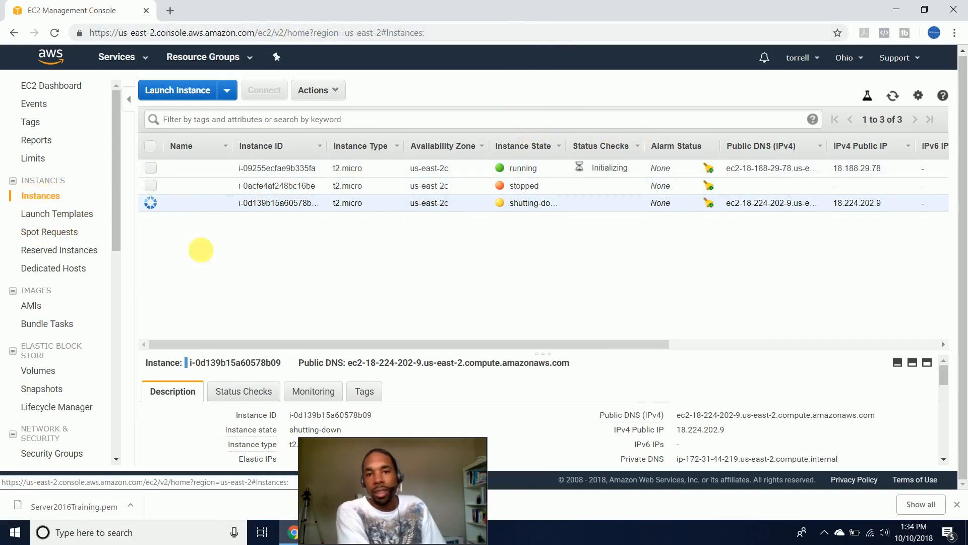
- Enlarge the details pane and browse the Description tab while i-0d139b15a60578b09 finishes terminating
drag(437, 500, 917, 501)
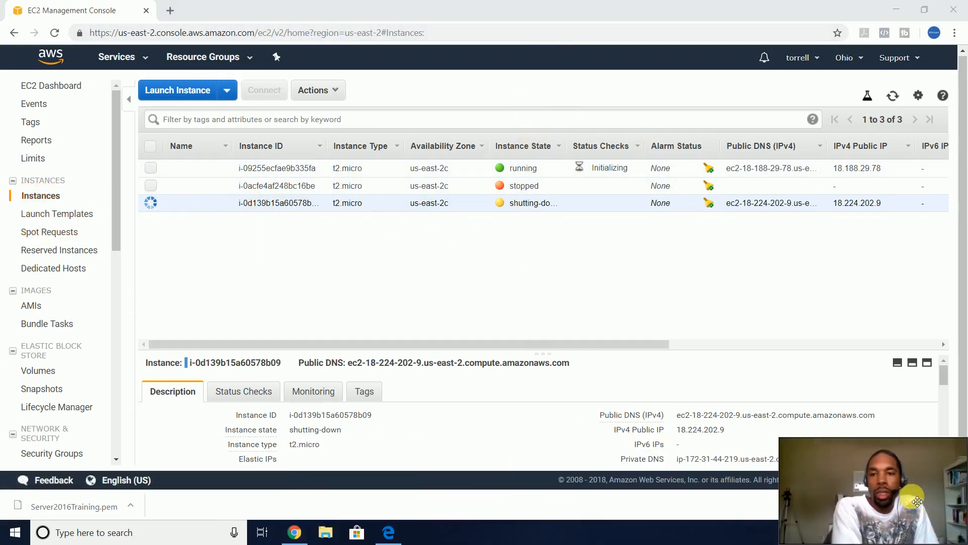
mouse_move(842, 478)
mouse_down()
mouse_move(831, 477)
mouse_move(842, 480)
mouse_up()
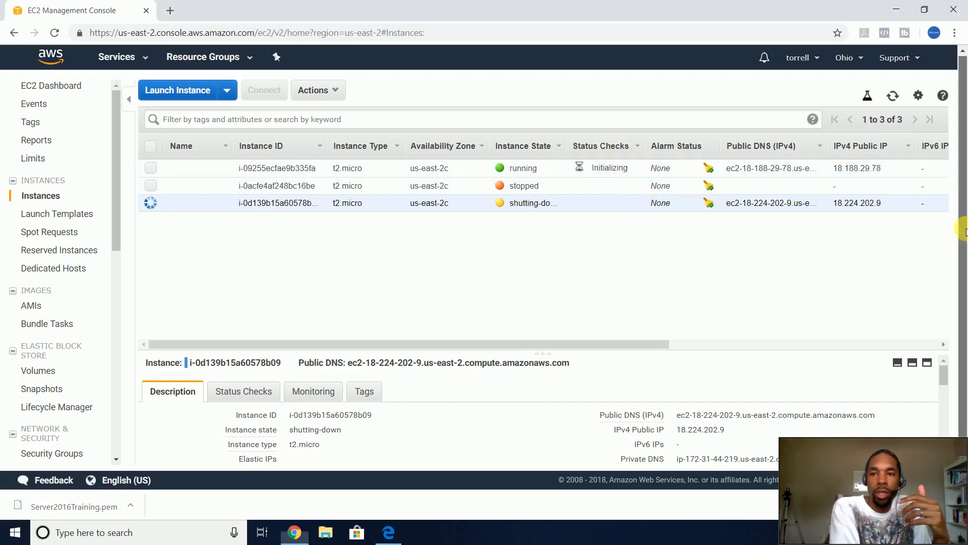
scroll(706, 356, down, 3)
scroll(706, 357, up, 3)
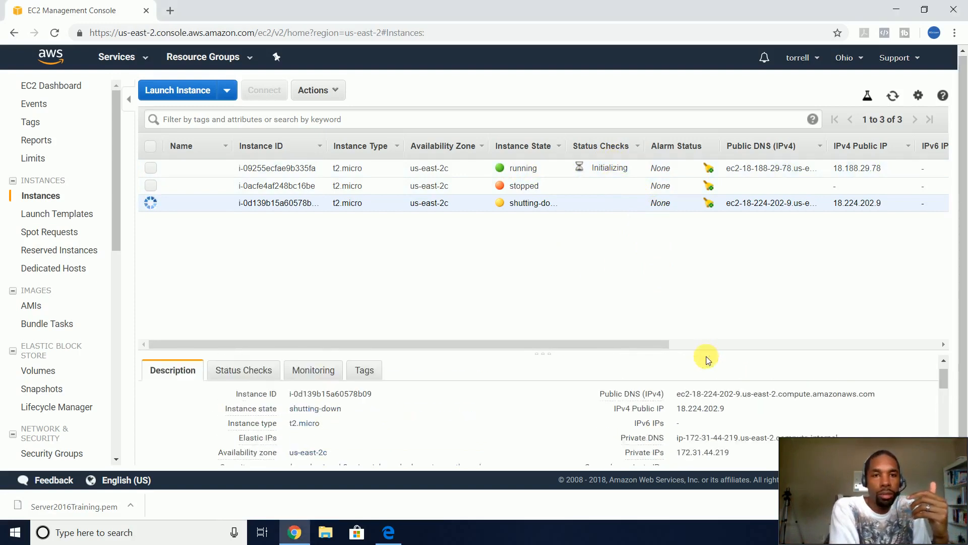
mouse_move(654, 418)
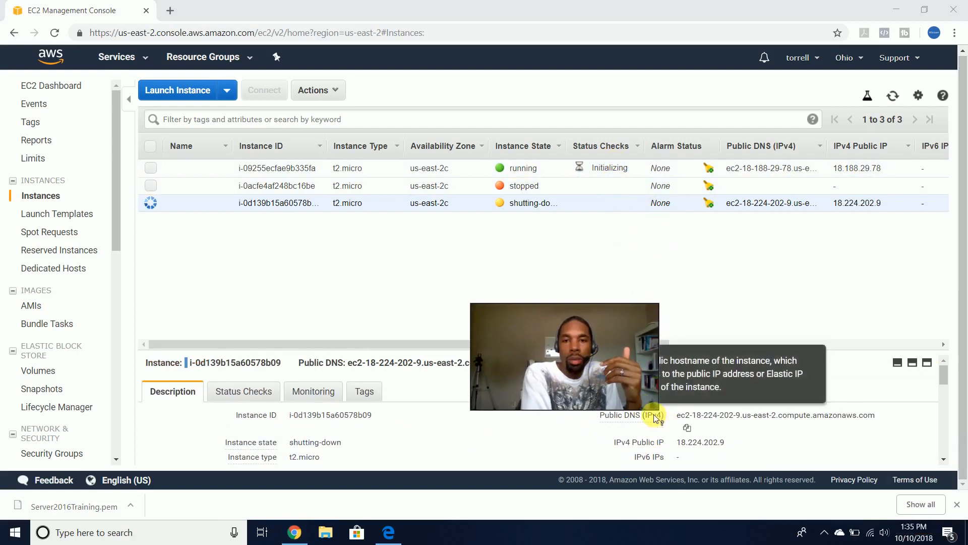
drag(658, 409, 606, 377)
drag(547, 350, 680, 39)
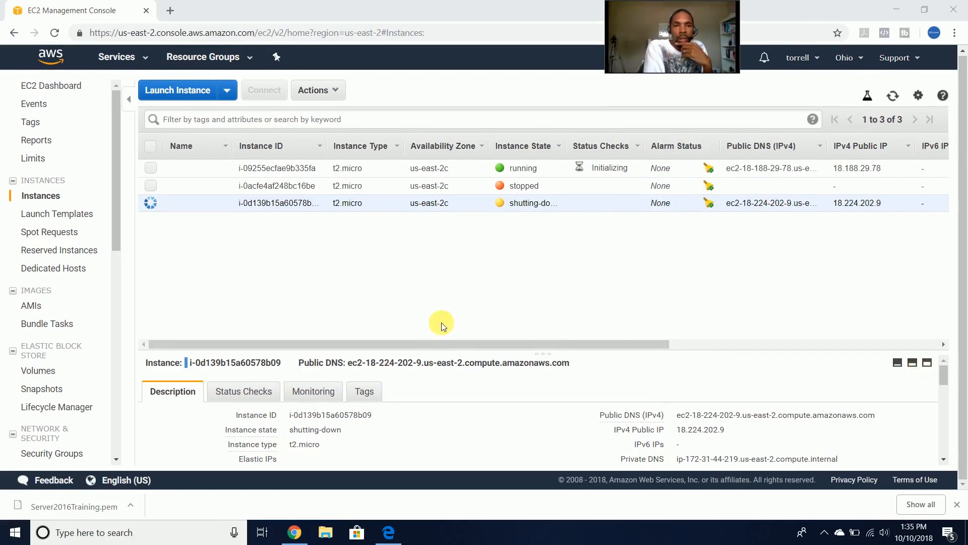
drag(432, 340, 447, 296)
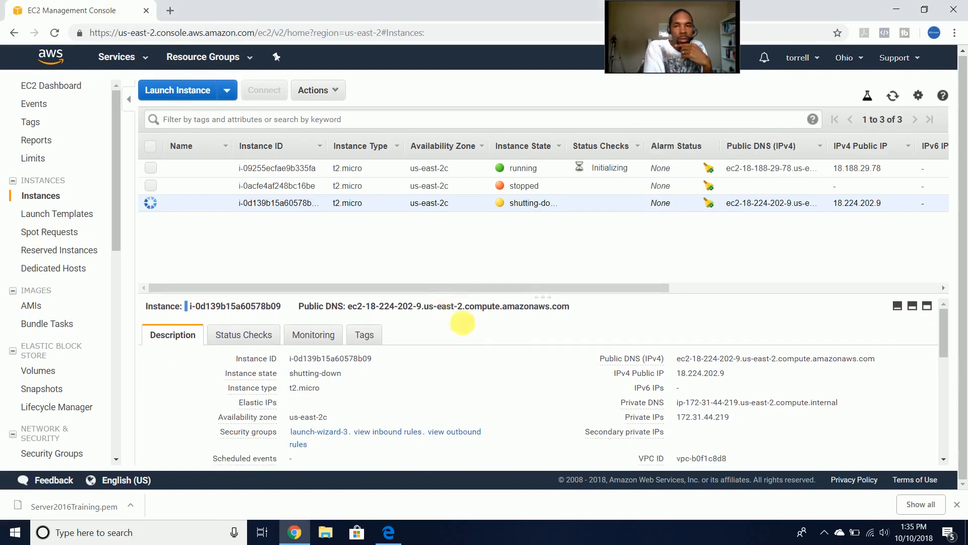
scroll(474, 371, down, 1)
scroll(476, 372, up, 1)
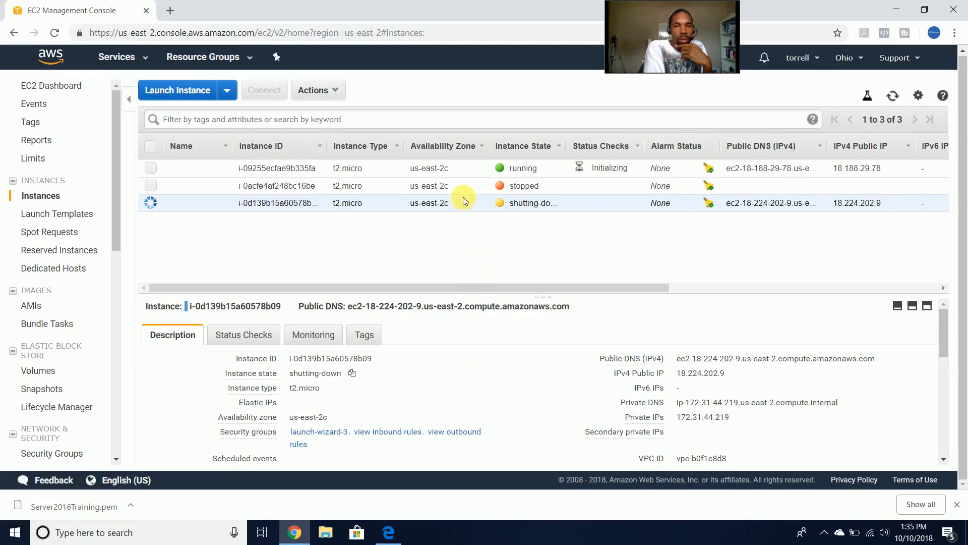
- Show the running instance i-09255ecfae9b335fa's details, then shrink the details pane back
click(464, 170)
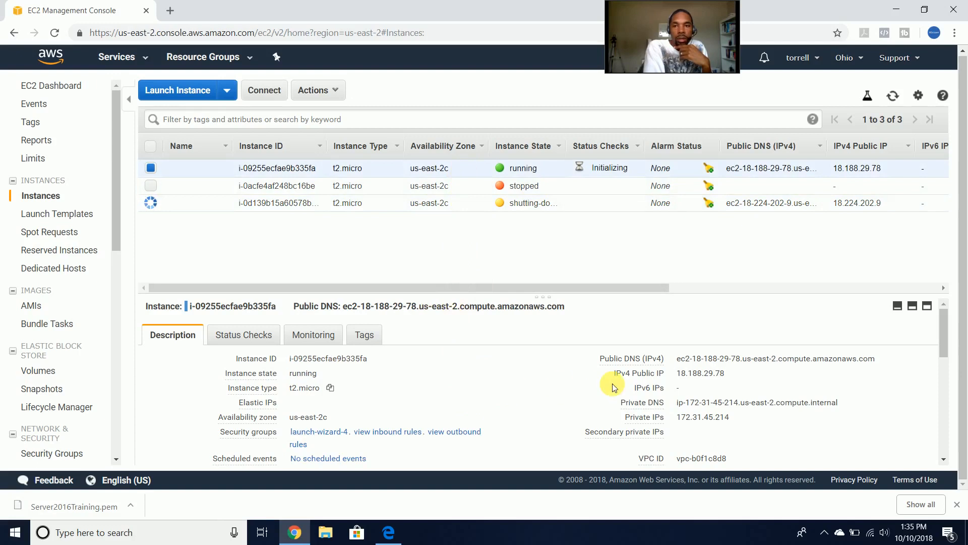
scroll(610, 388, down, 5)
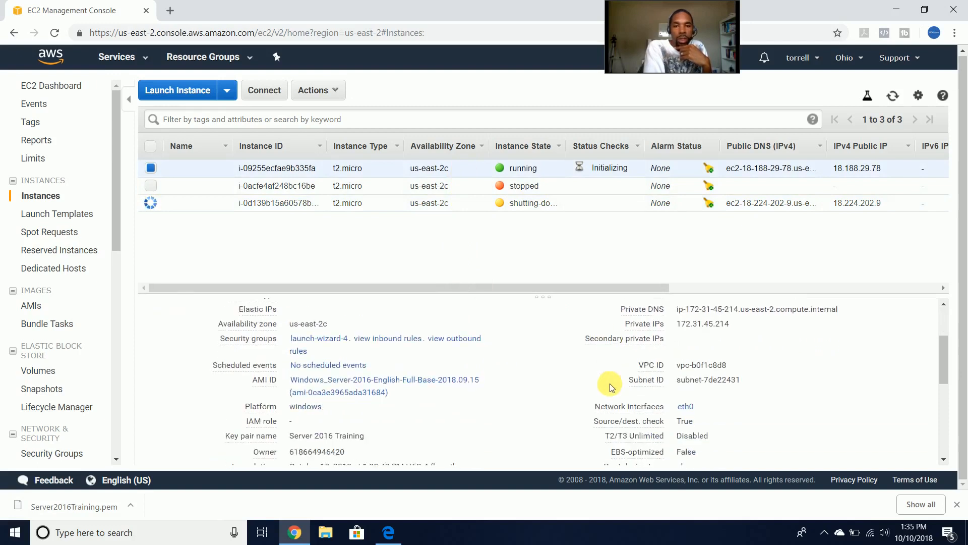
scroll(610, 387, up, 5)
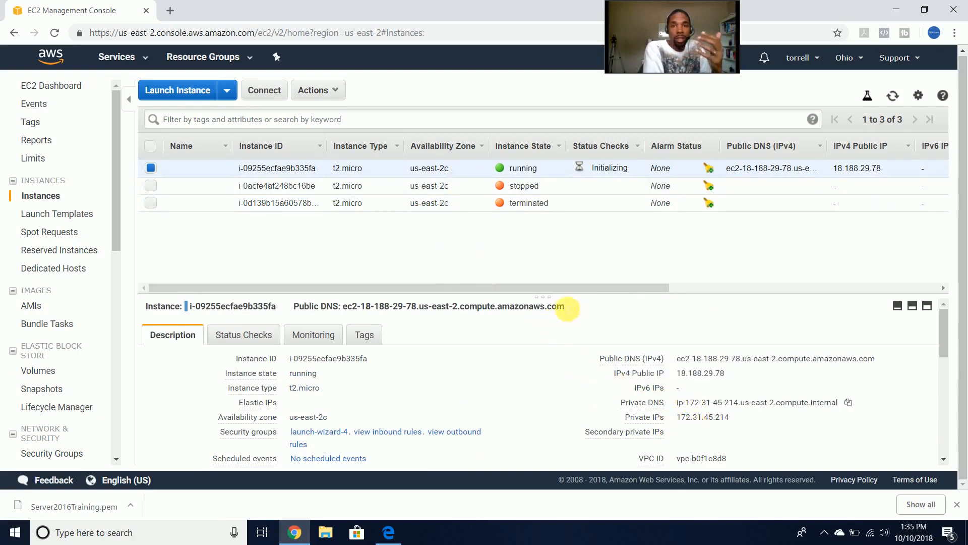
drag(568, 308, 574, 380)
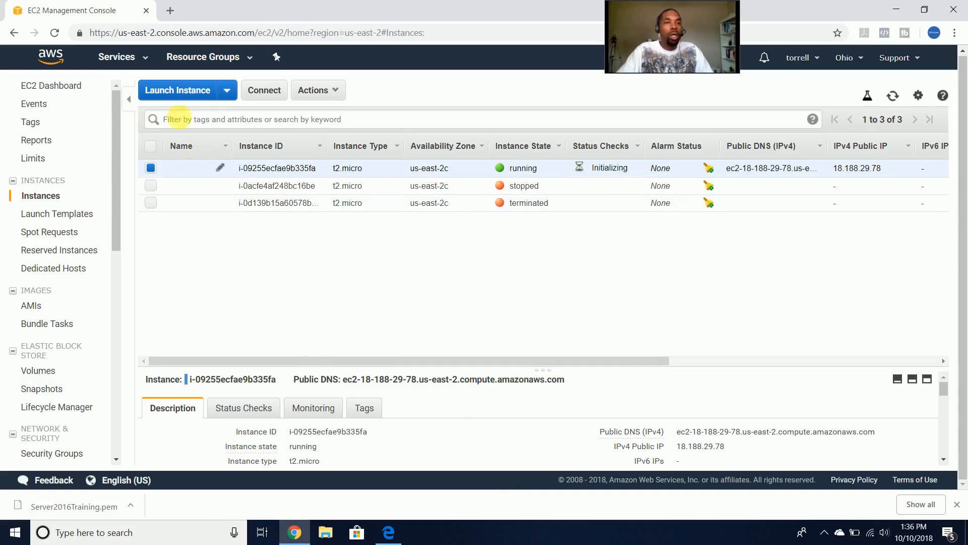
- Open the Support dropdown in the top navigation bar
click(911, 59)
- Open the Support link in a new browser tab alongside the EC2 instance list
right_click(911, 60)
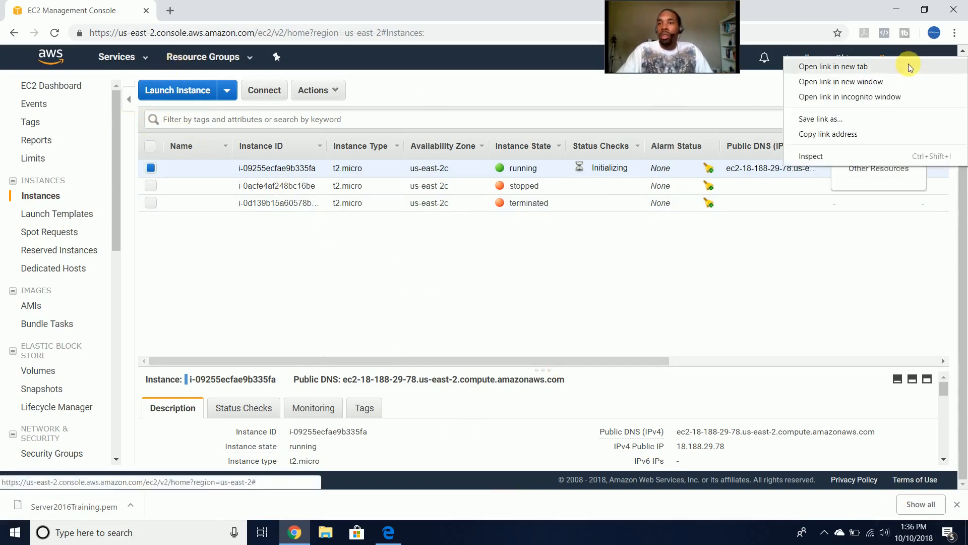
click(908, 67)
click(244, 5)
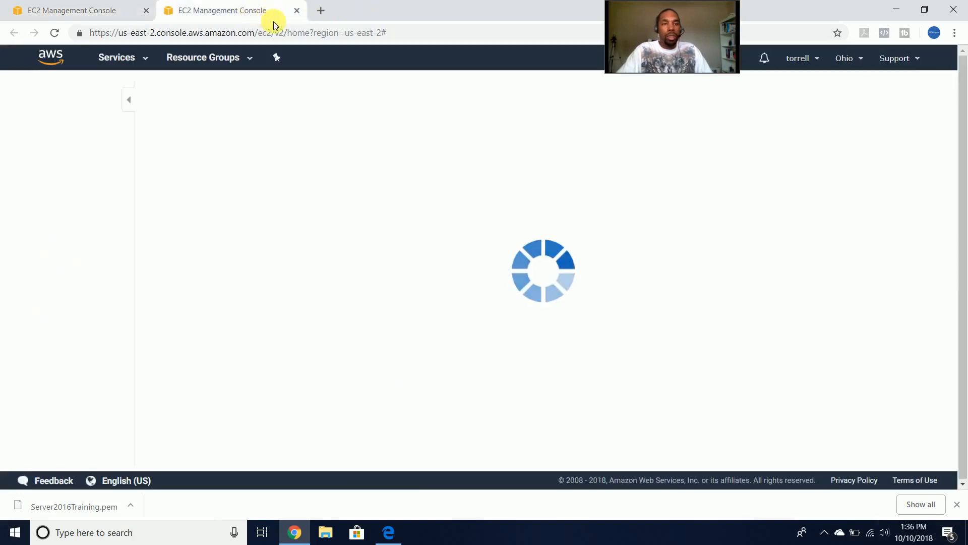
click(146, 7)
click(174, 7)
click(135, 5)
click(201, 10)
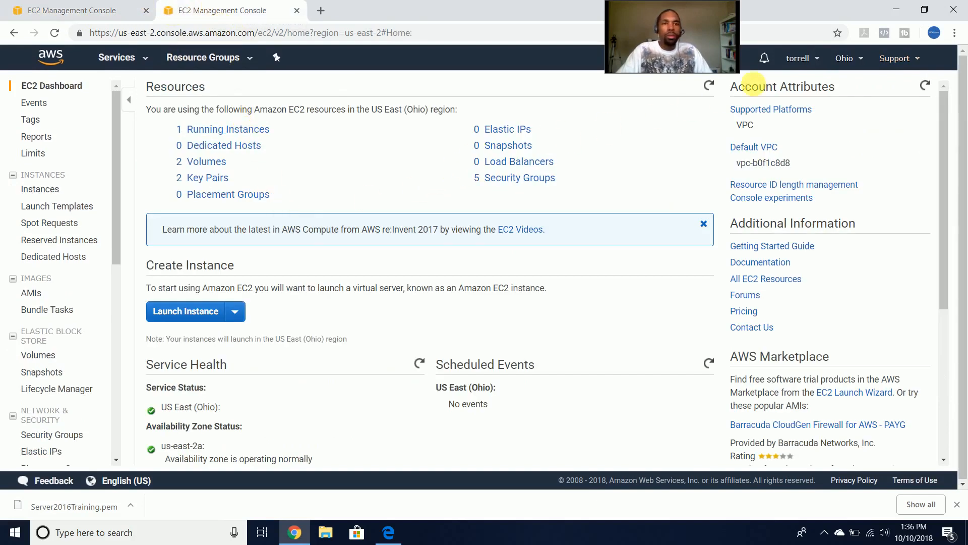
- Go to the AWS Support Center from the Support menu, confirming no support cases
click(894, 58)
click(891, 93)
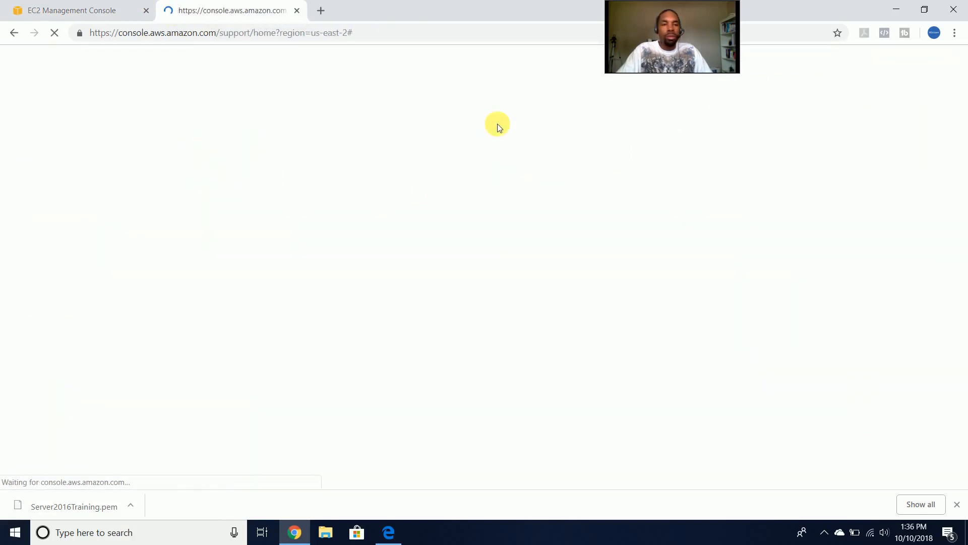
click(106, 5)
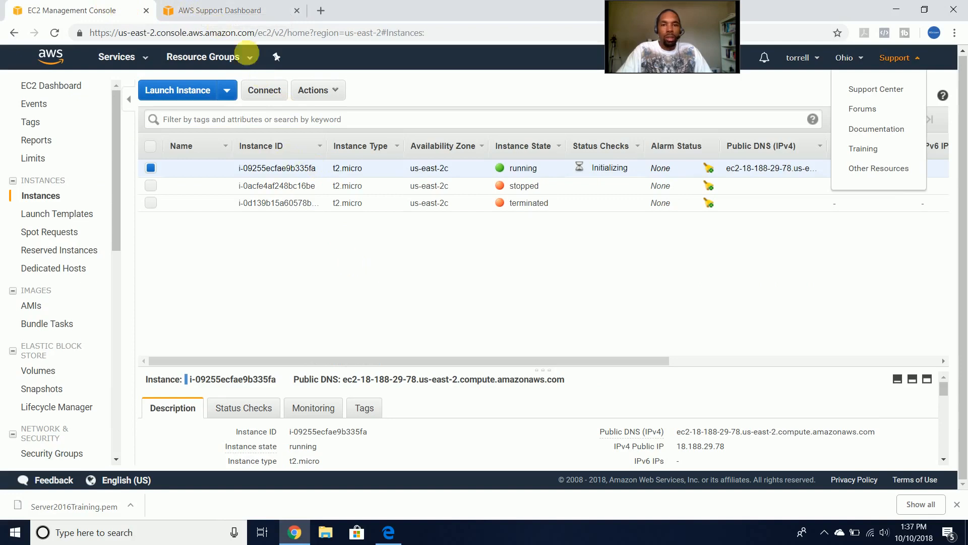
click(233, 5)
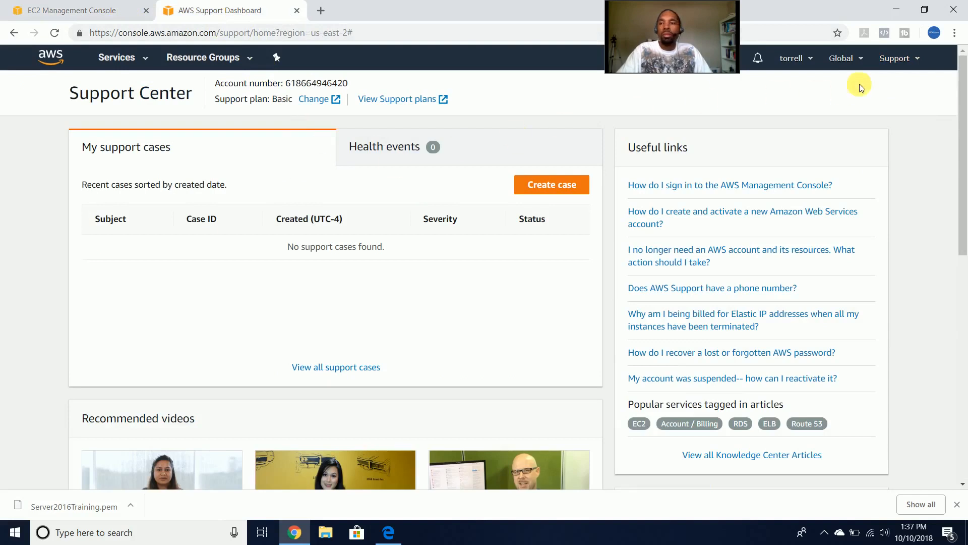
click(893, 59)
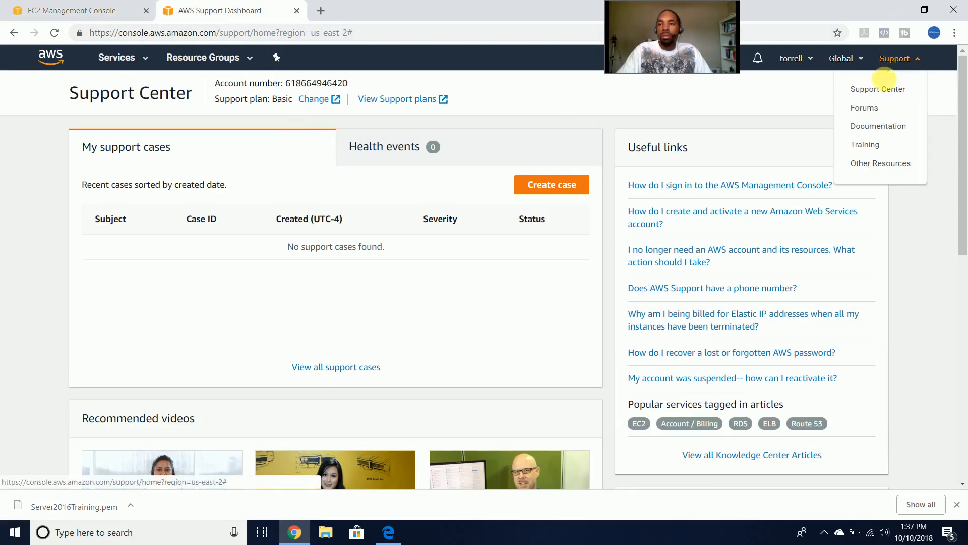
- Search AWS Documentation in a new tab for 'ec2 virtual machine', then go back to the earlier tabs
click(882, 126)
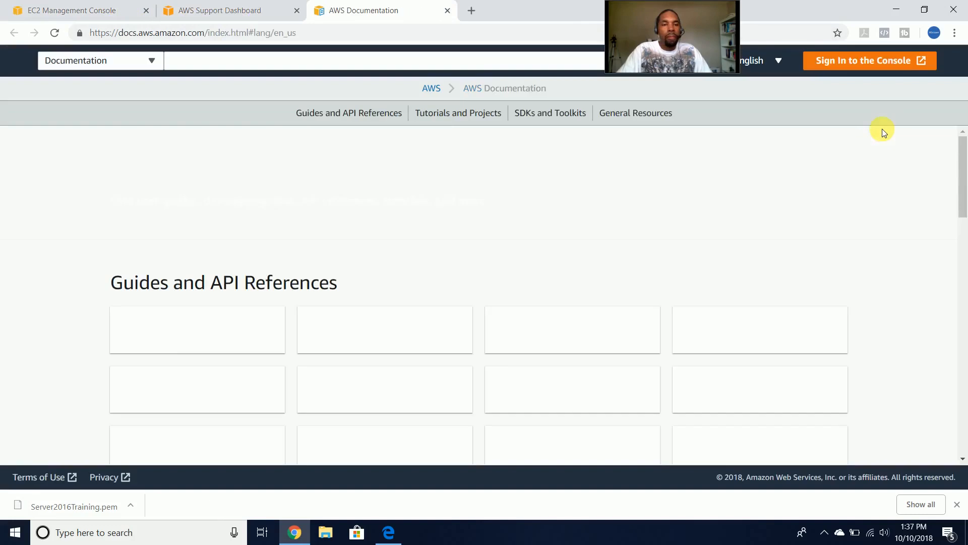
click(357, 62)
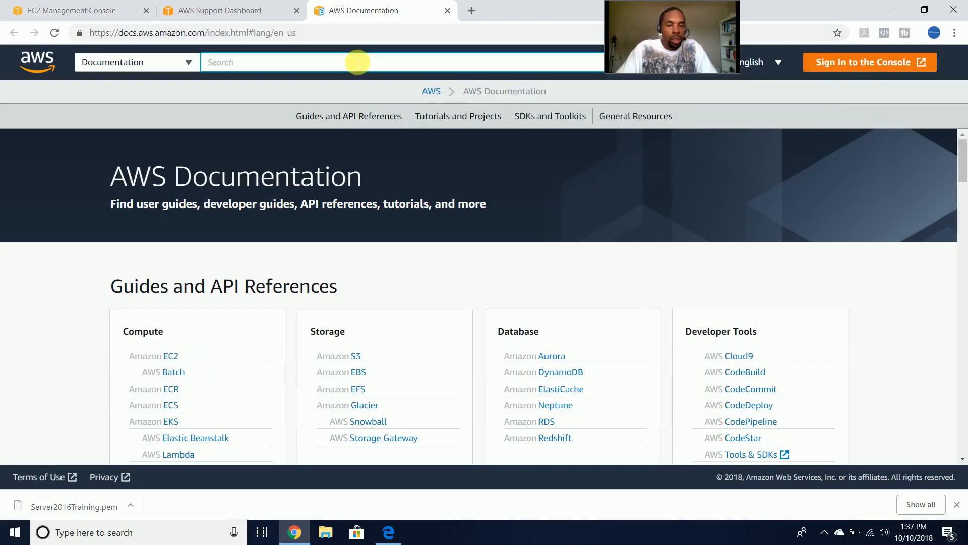
text(amazon)
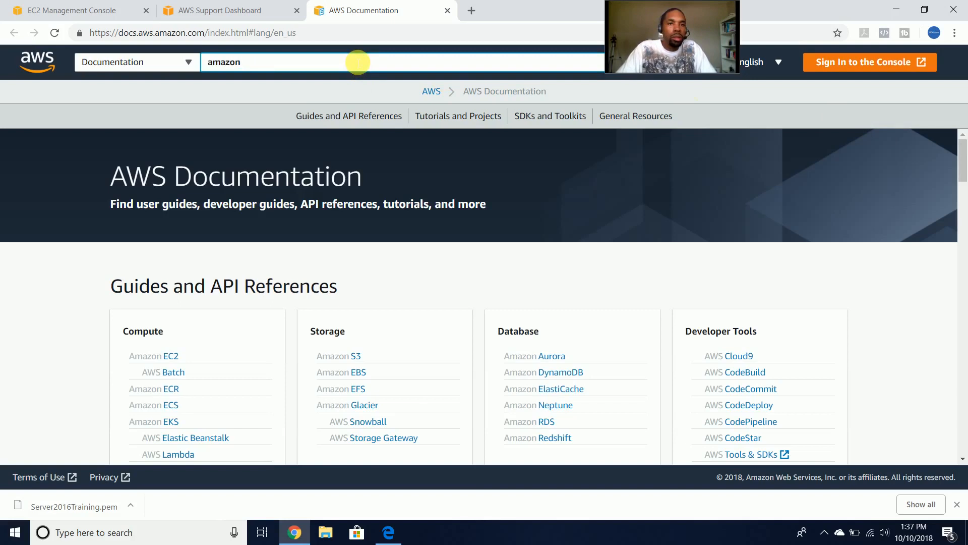
key(BackSpace)
key(BackSpace)
key(BackSpace)
key(BackSpace)
key(BackSpace)
text(ec2 virtual machine)
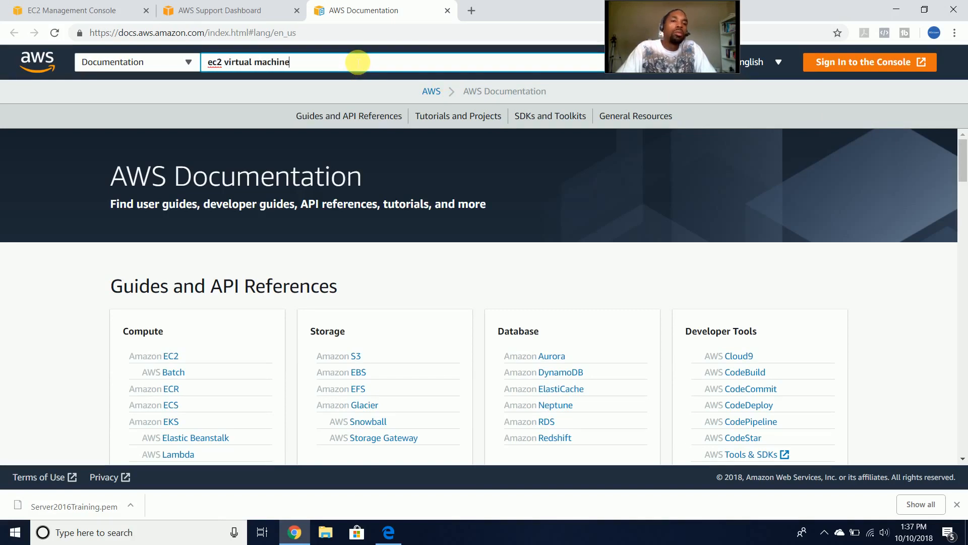
key(Return)
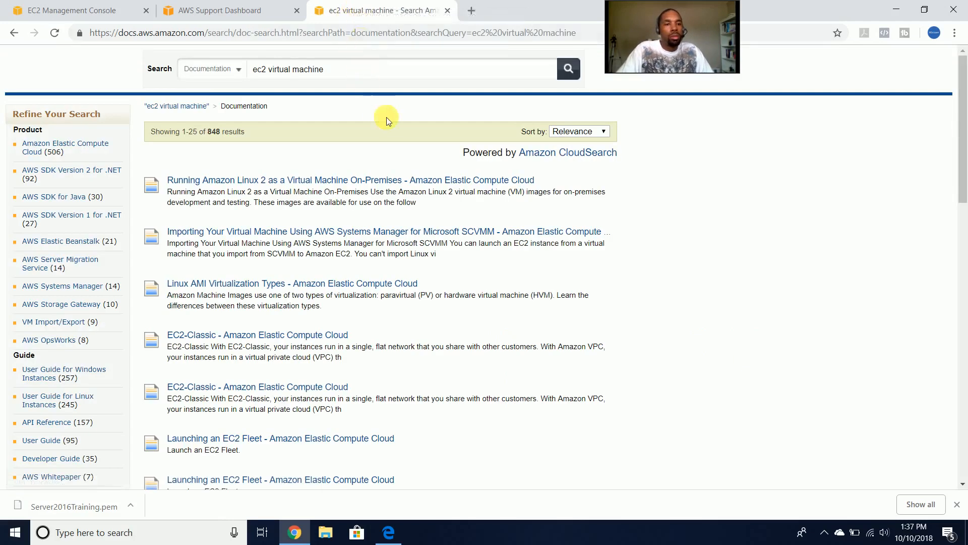
click(277, 6)
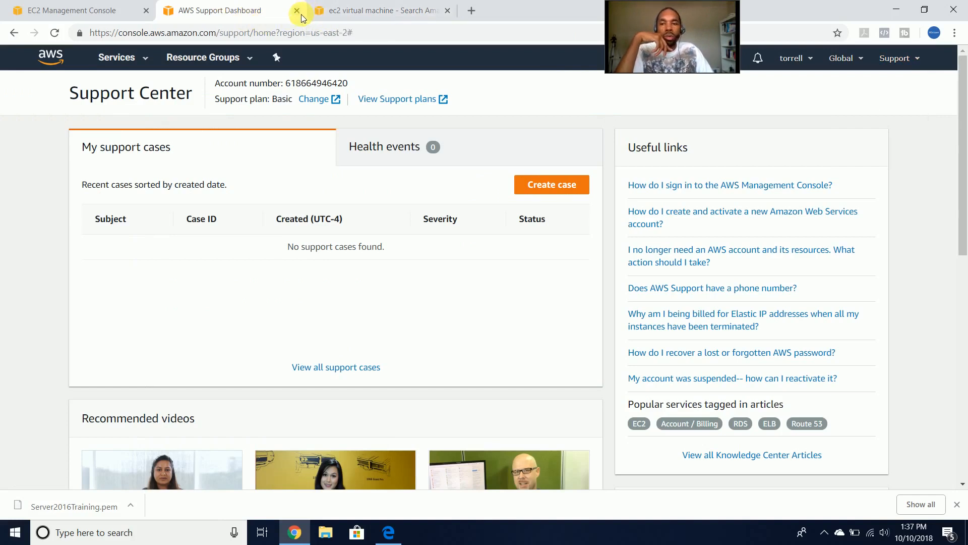
click(82, 9)
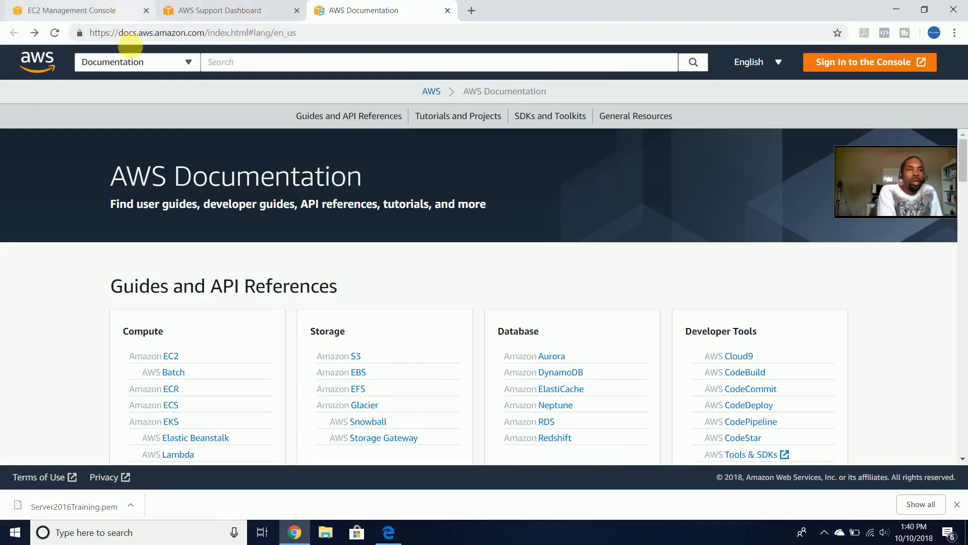
- Open aws.amazon.com in a new tab from the Documentation page's AWS logo, then return to Documentation
click(34, 69)
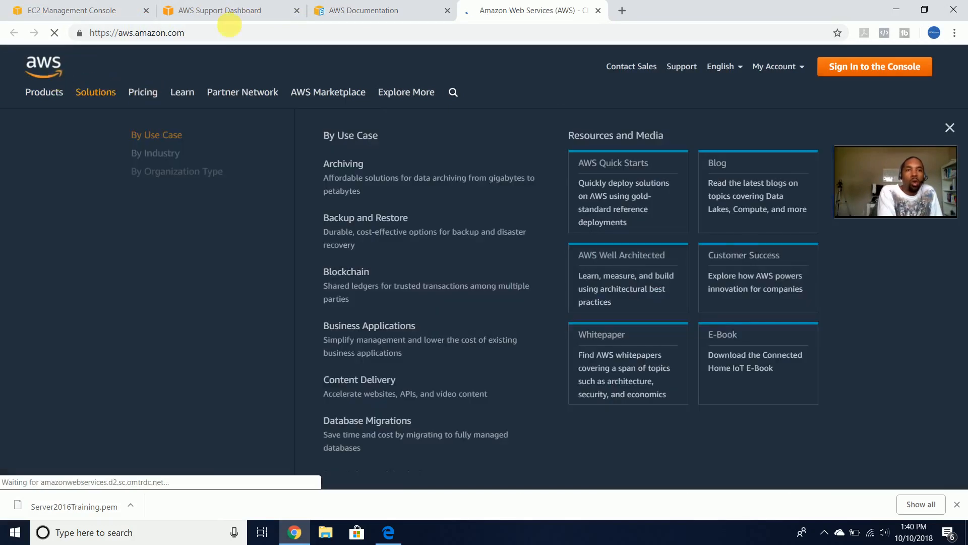
click(343, 10)
- Close the Documentation tab and look over the aws.amazon.com homepage
click(448, 11)
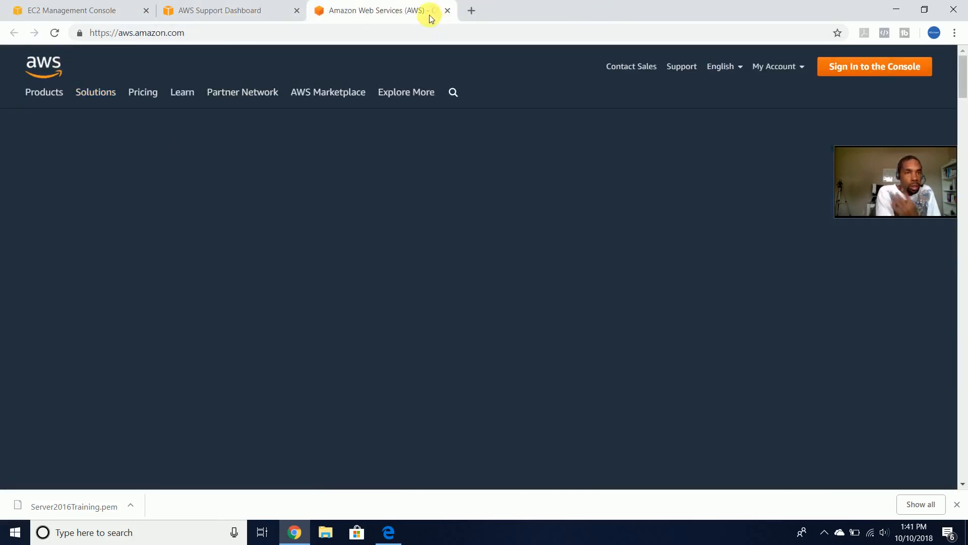
scroll(310, 146, down, 10)
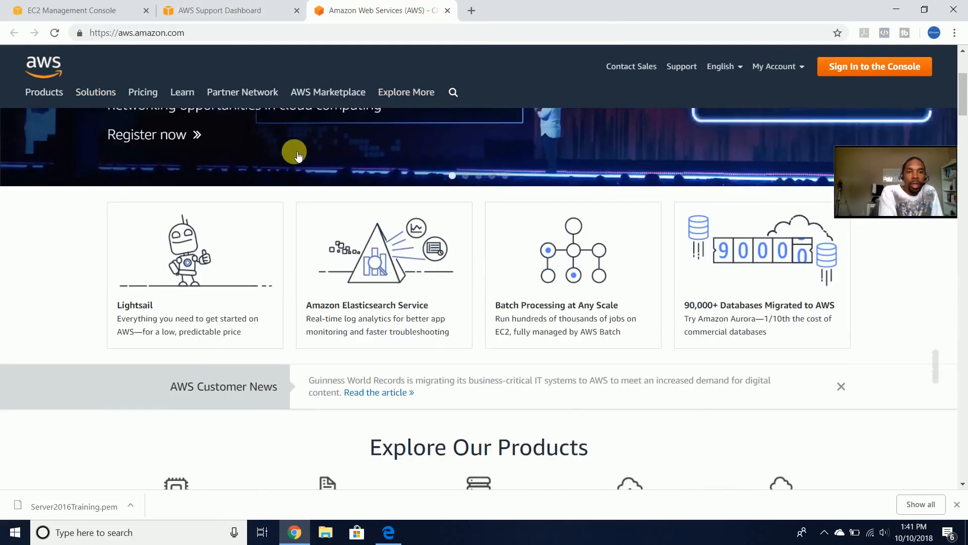
scroll(303, 168, up, 1)
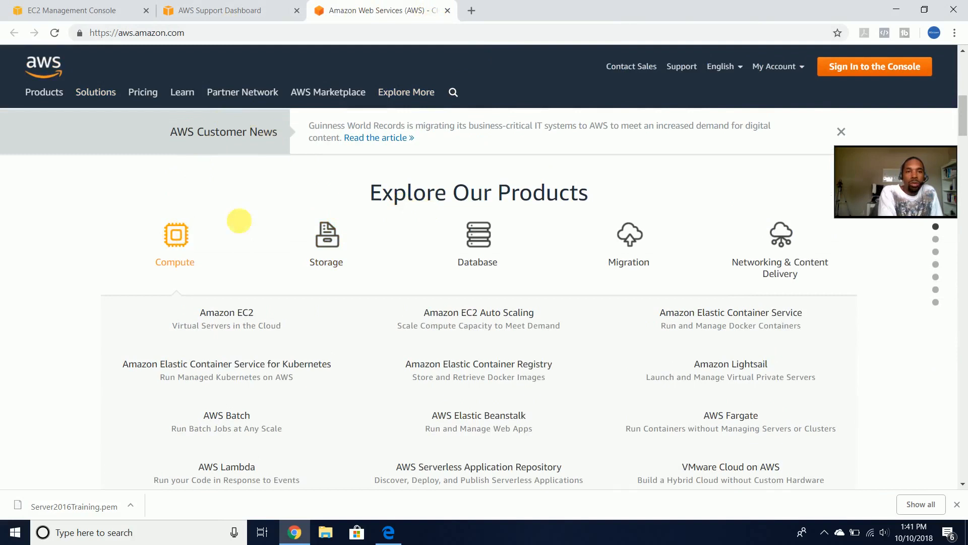
- Open the Amazon EC2 product page and its 'View AWS Free Tier details' link
click(248, 317)
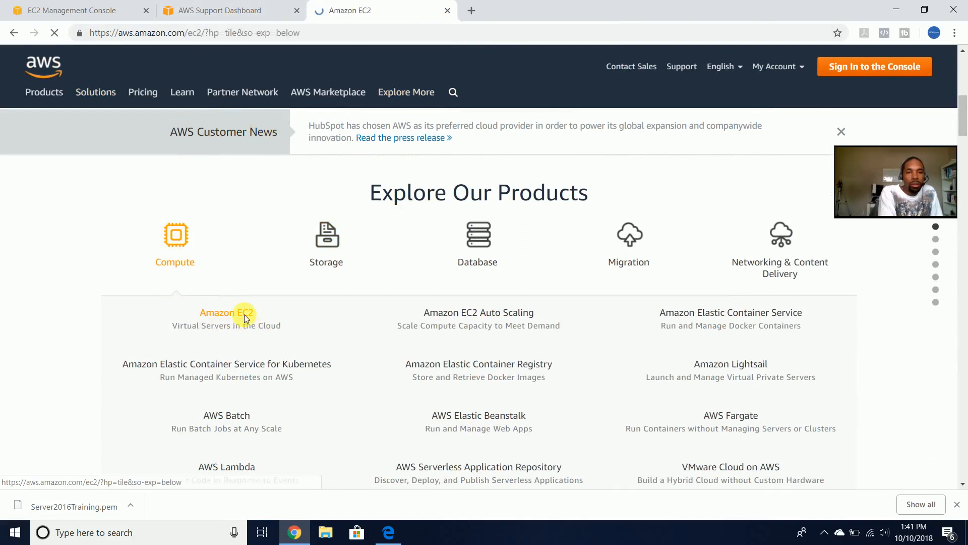
scroll(285, 369, down, 1)
scroll(358, 394, up, 1)
scroll(379, 399, down, 1)
scroll(444, 384, down, 1)
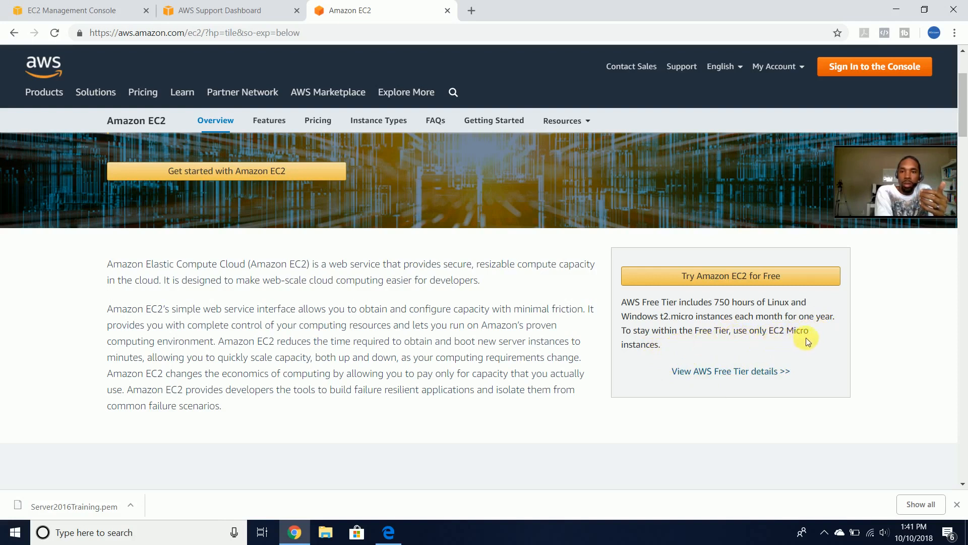
click(688, 370)
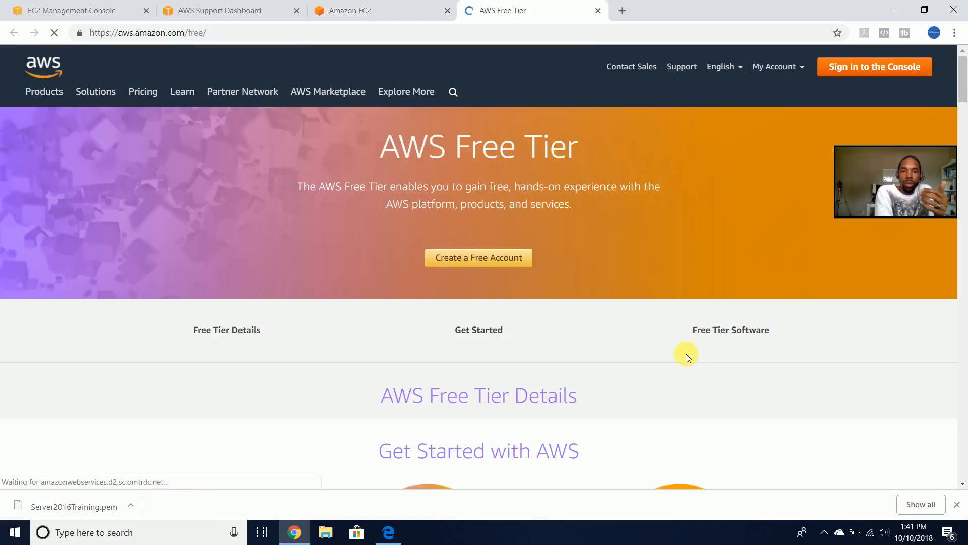
scroll(504, 309, down, 5)
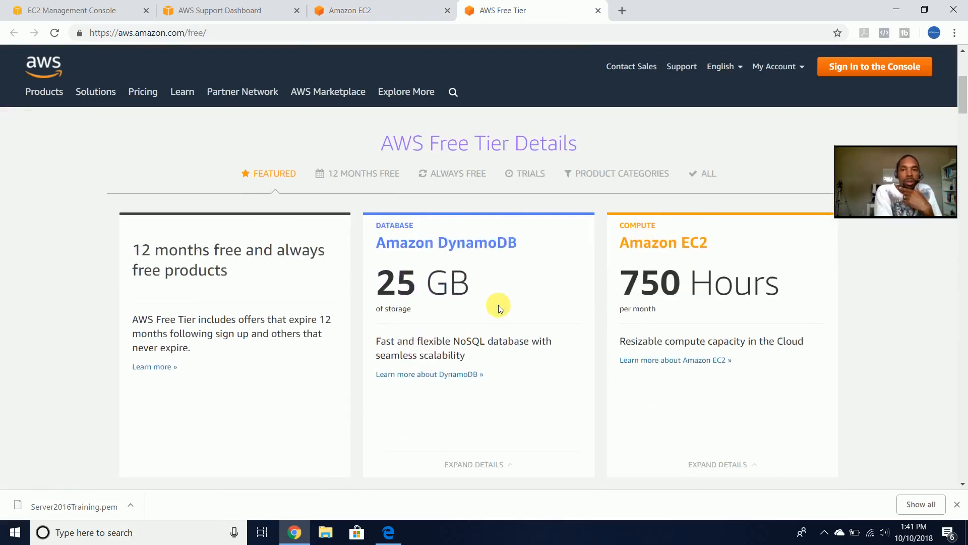
scroll(504, 308, down, 1)
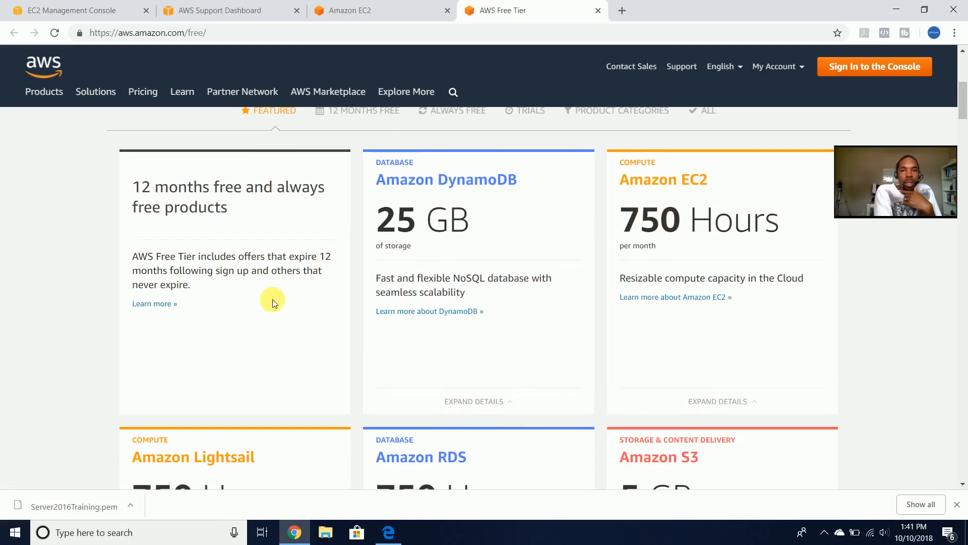
scroll(232, 285, up, 1)
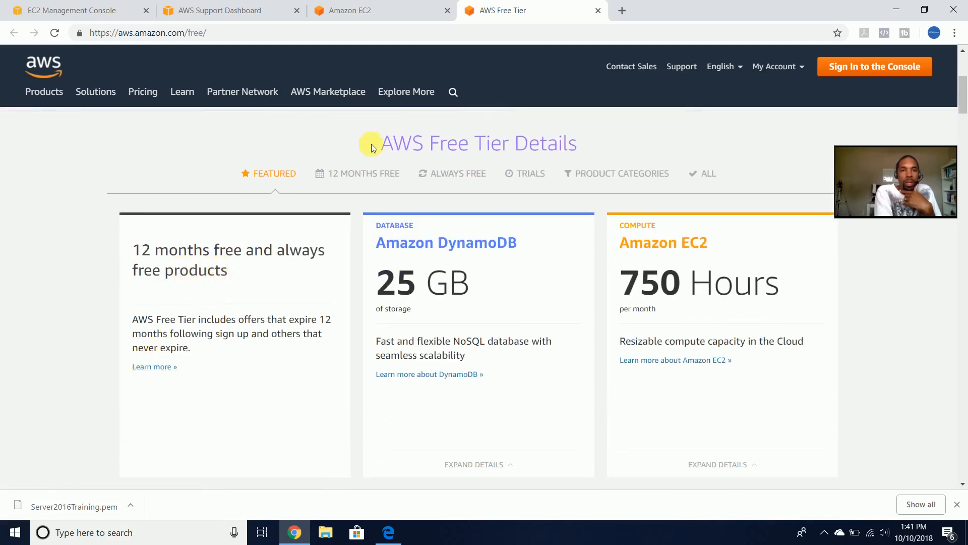
click(368, 174)
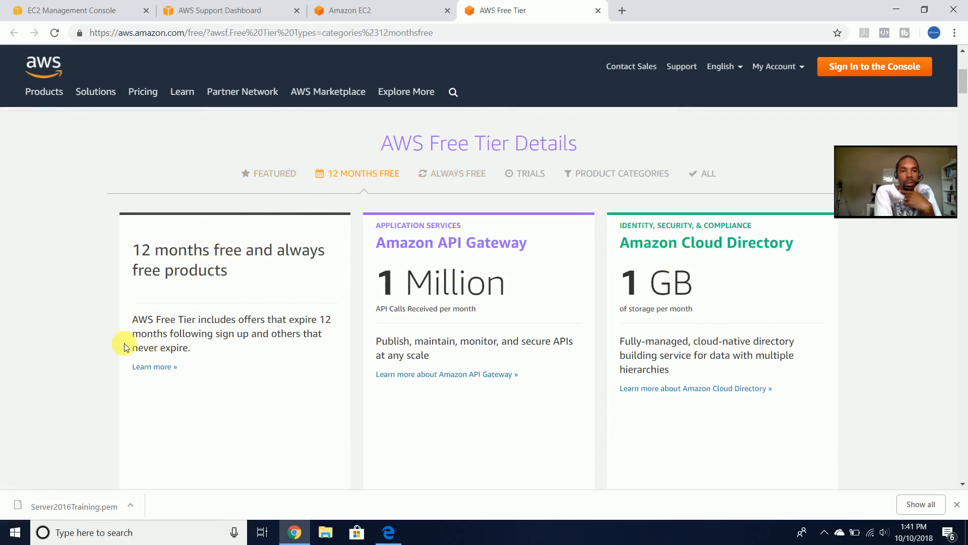
scroll(137, 367, down, 20)
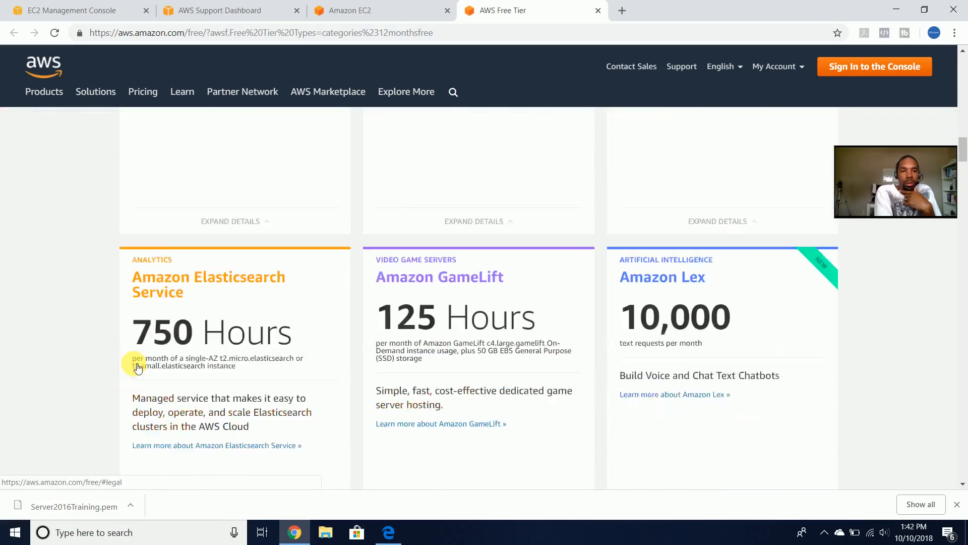
scroll(145, 360, down, 18)
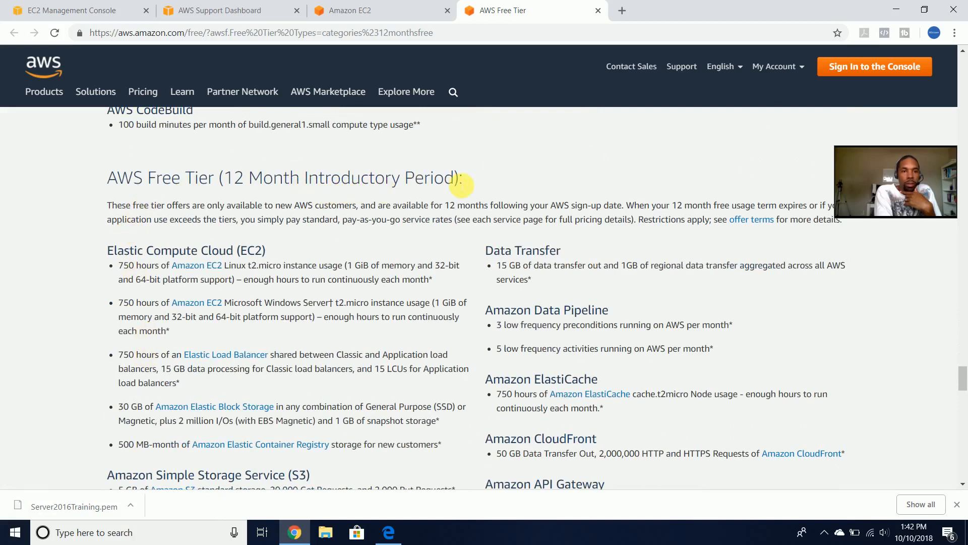
scroll(213, 385, down, 2)
scroll(214, 386, up, 2)
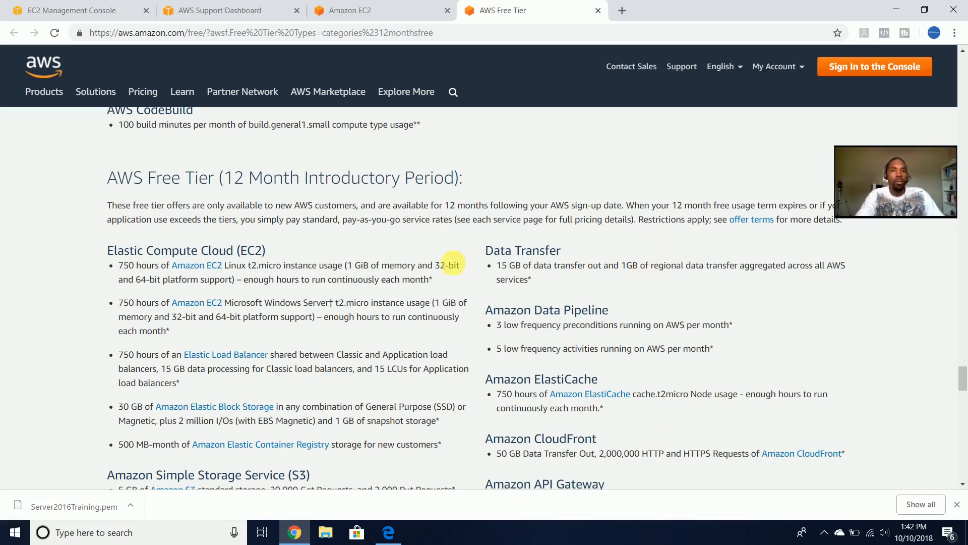
- Close the AWS Free Tier, Amazon EC2 and Support Center tabs
click(598, 10)
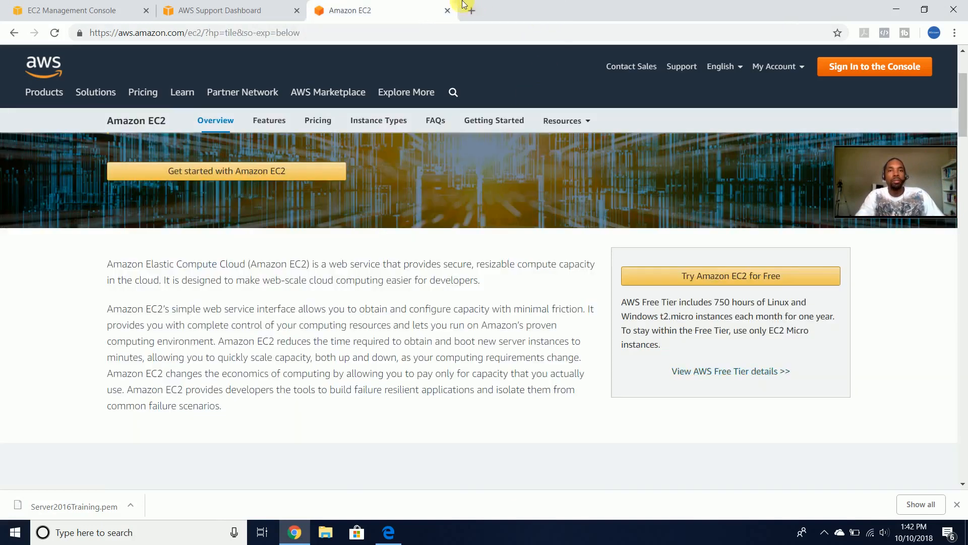
click(447, 10)
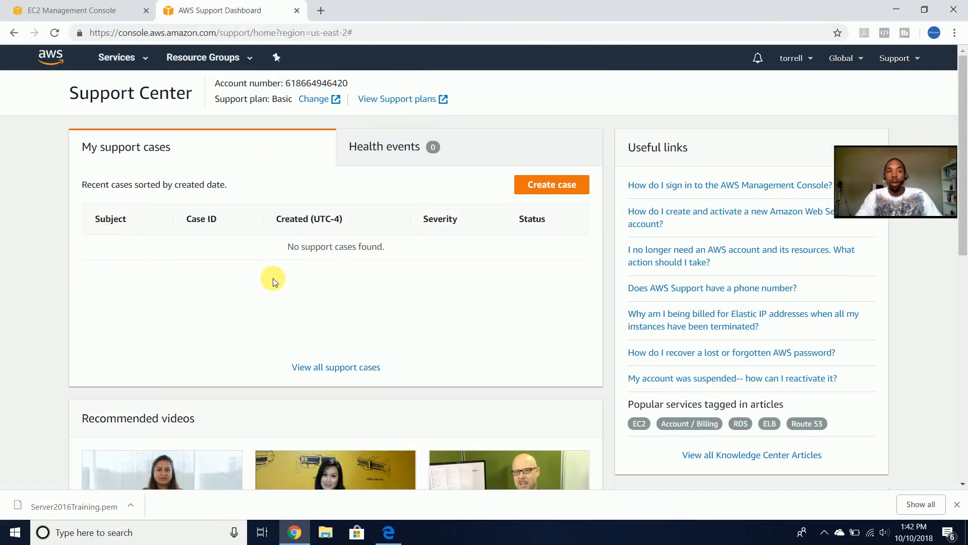
click(297, 10)
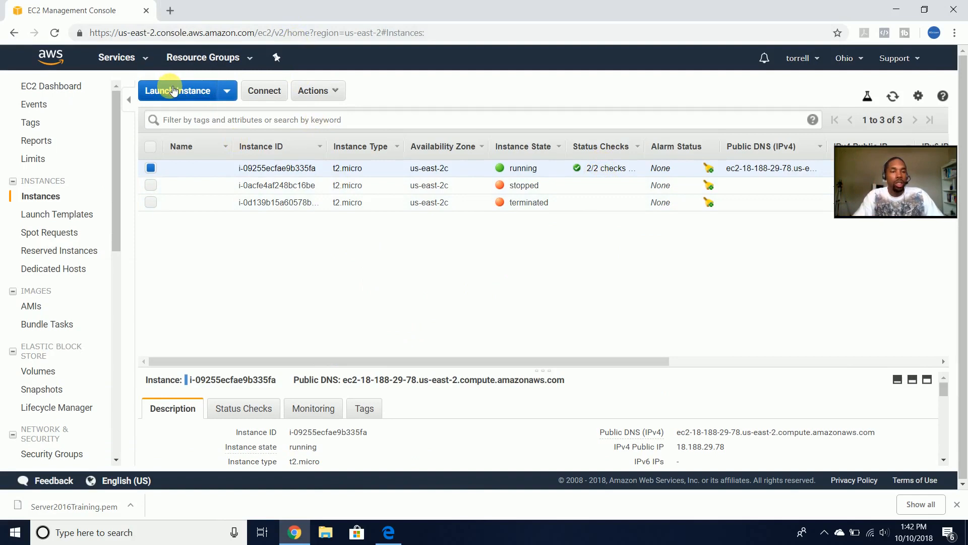
- Cancel out of the Launch Instance wizard and select the running t2.micro instance
click(199, 91)
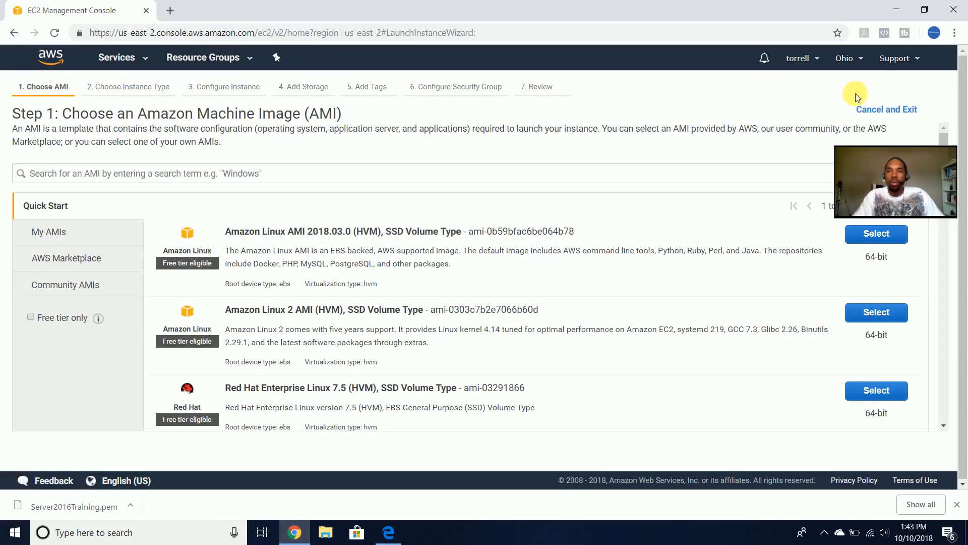
click(878, 109)
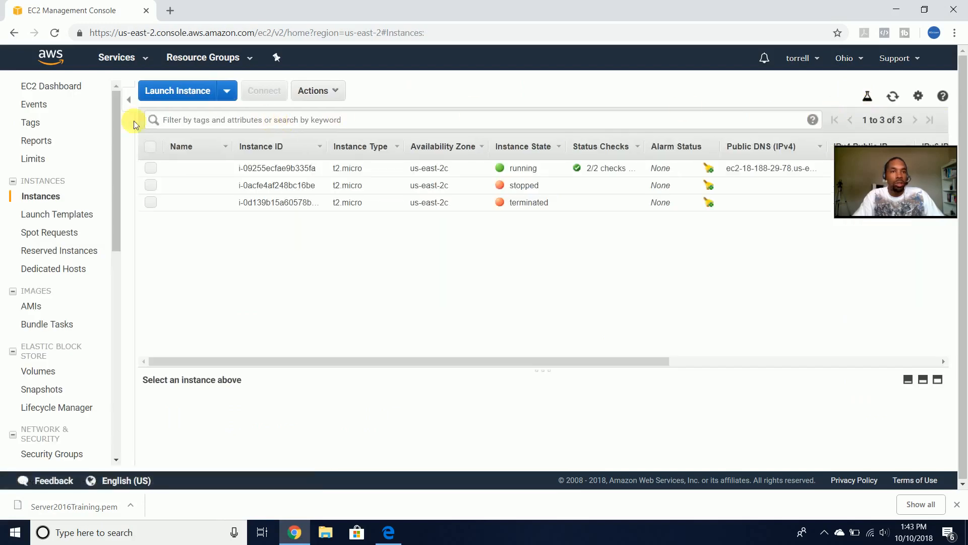
click(149, 167)
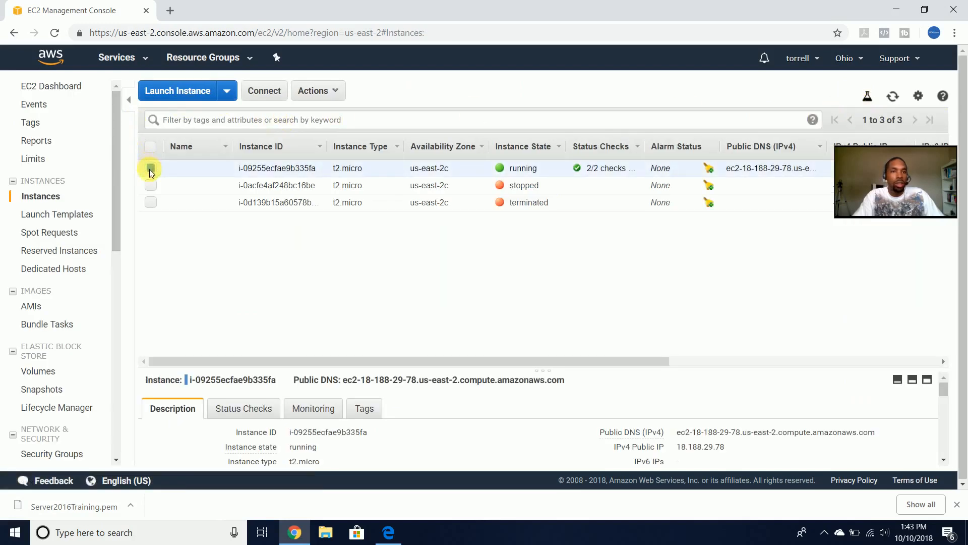
- Download the instance's Remote Desktop .rdp file from Connect and cancel the publisher warning
click(276, 91)
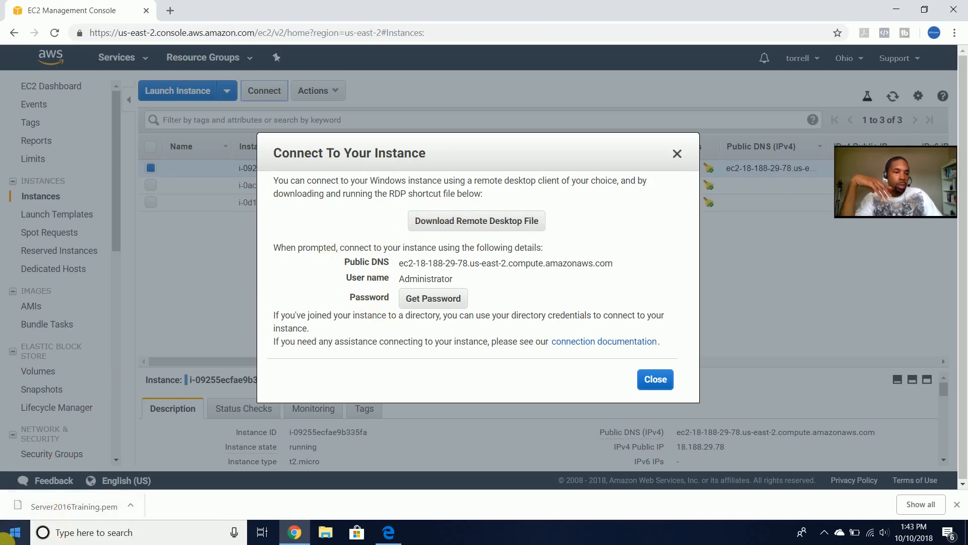
click(442, 229)
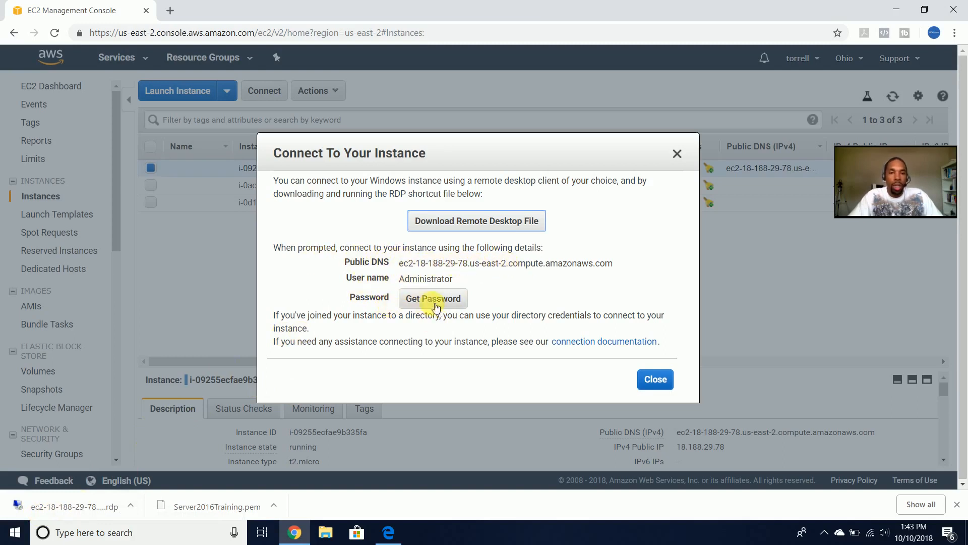
click(71, 506)
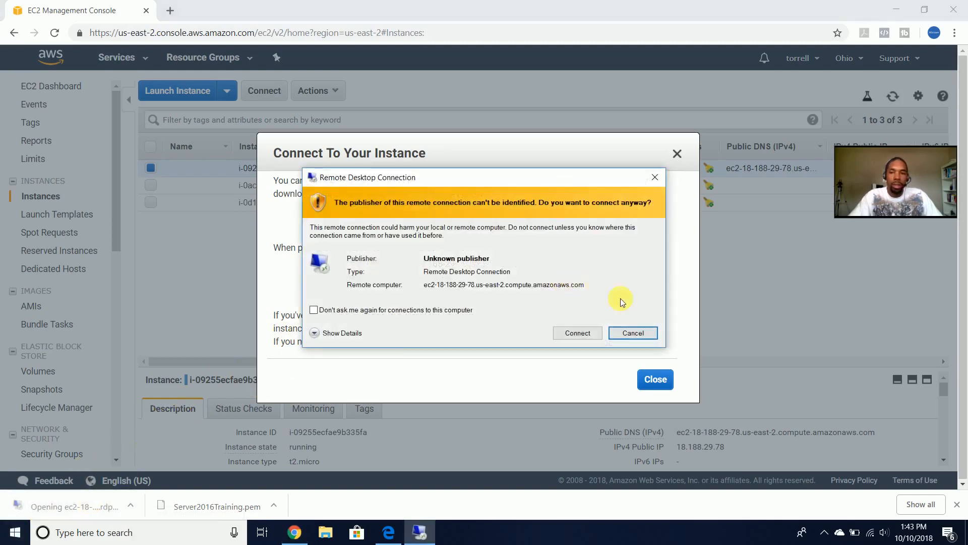
click(633, 333)
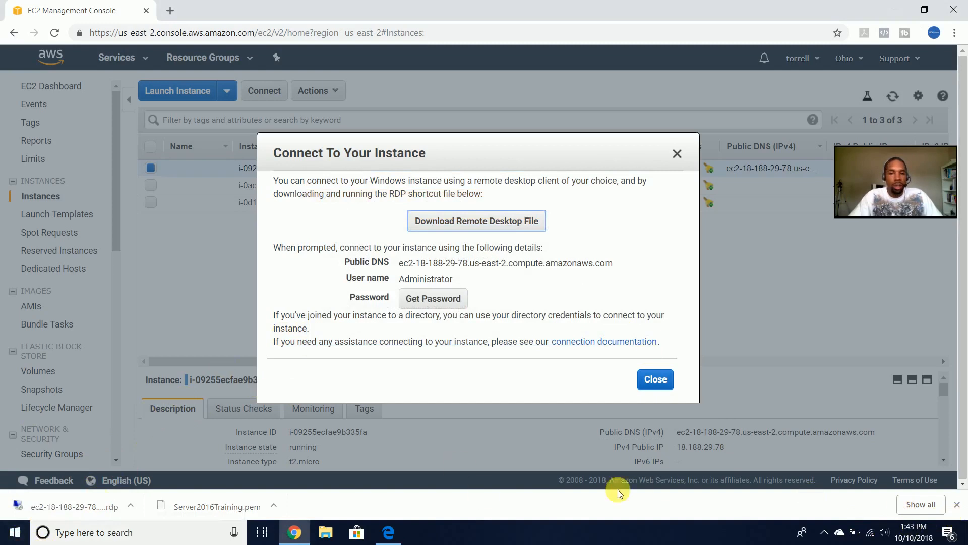
- Move Server2016Training.pem and the .rdp file from Downloads onto the desktop
click(923, 505)
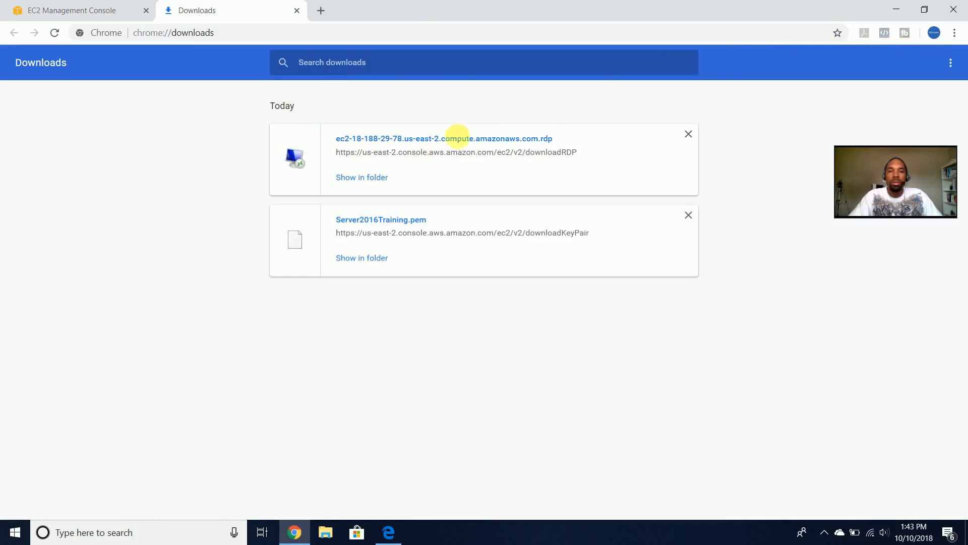
click(923, 10)
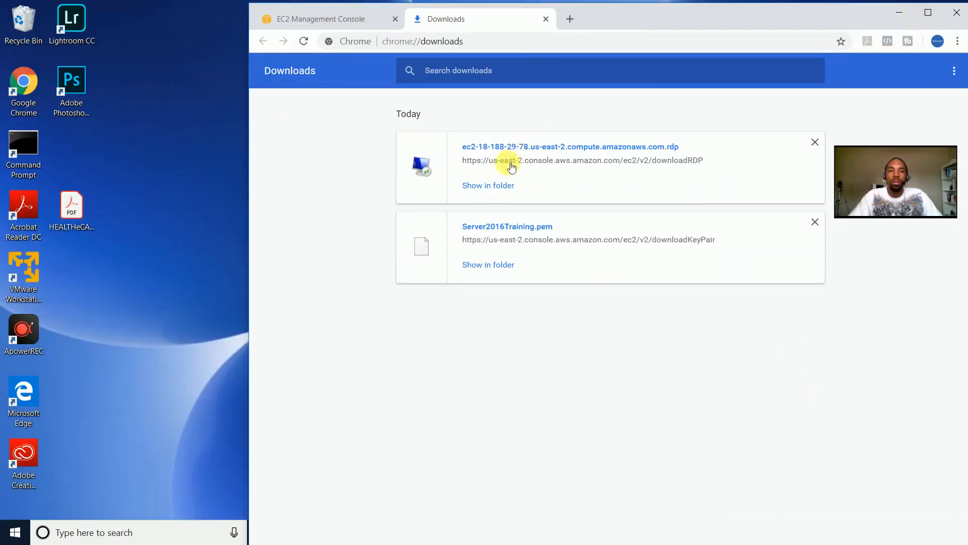
click(505, 185)
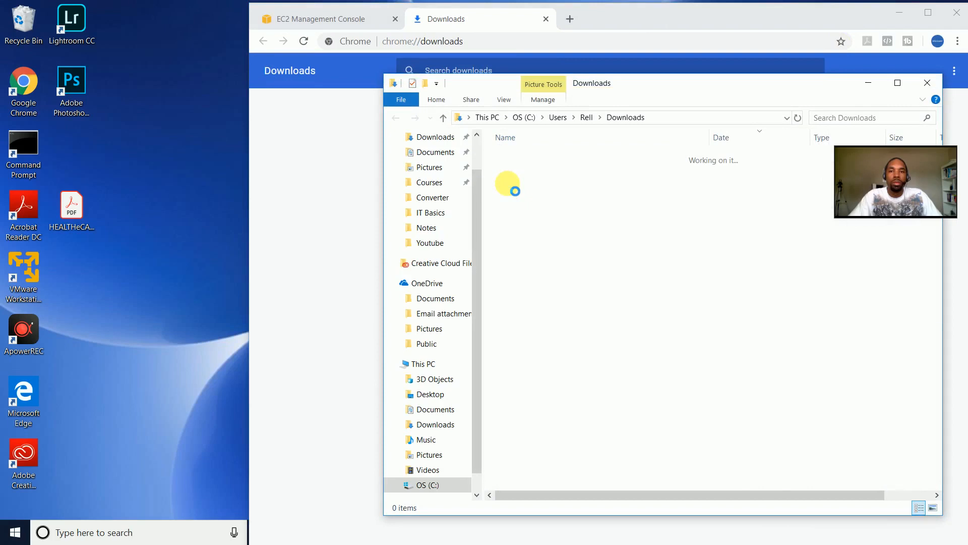
click(516, 173)
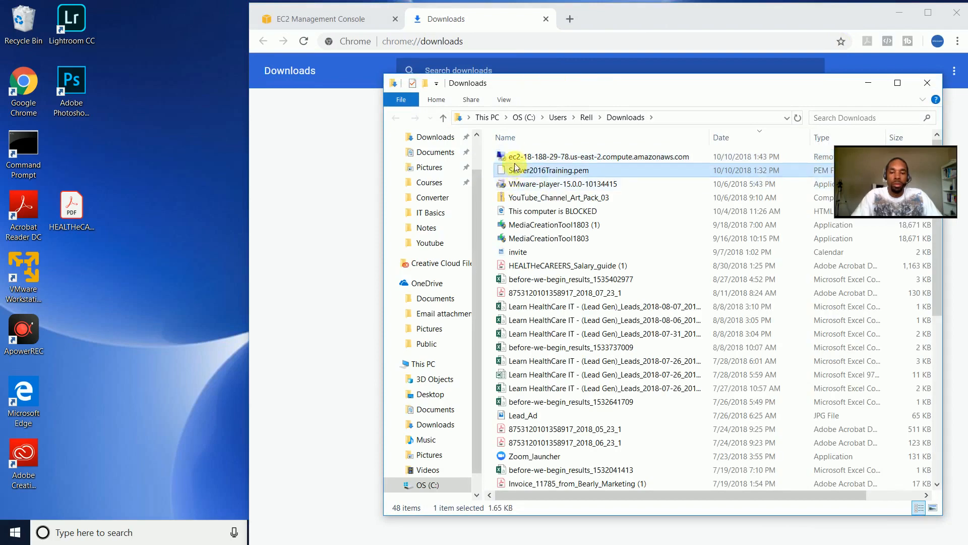
ctrl+click(516, 157)
drag(531, 162, 132, 314)
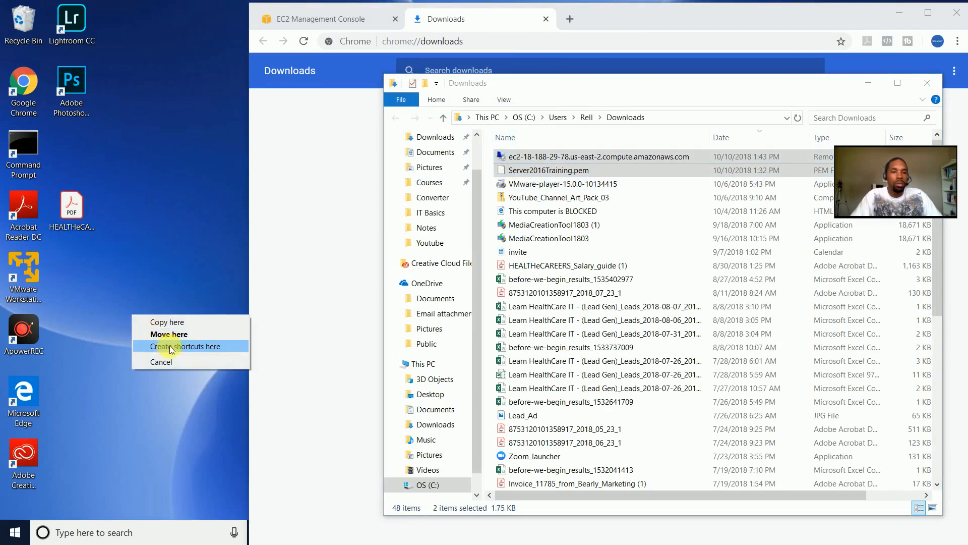
click(202, 334)
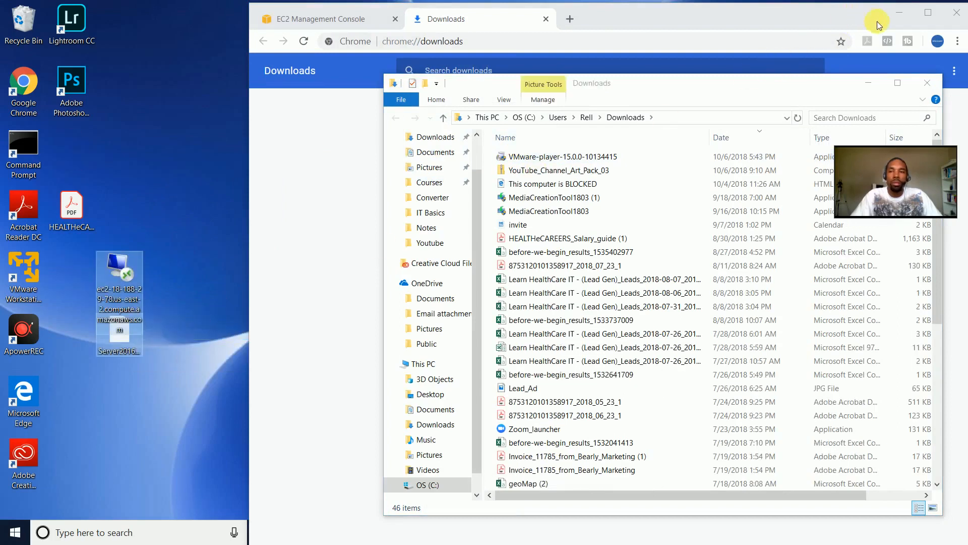
- Close the Downloads folder and place the .rdp icon above the key file on the desktop
click(927, 83)
click(119, 282)
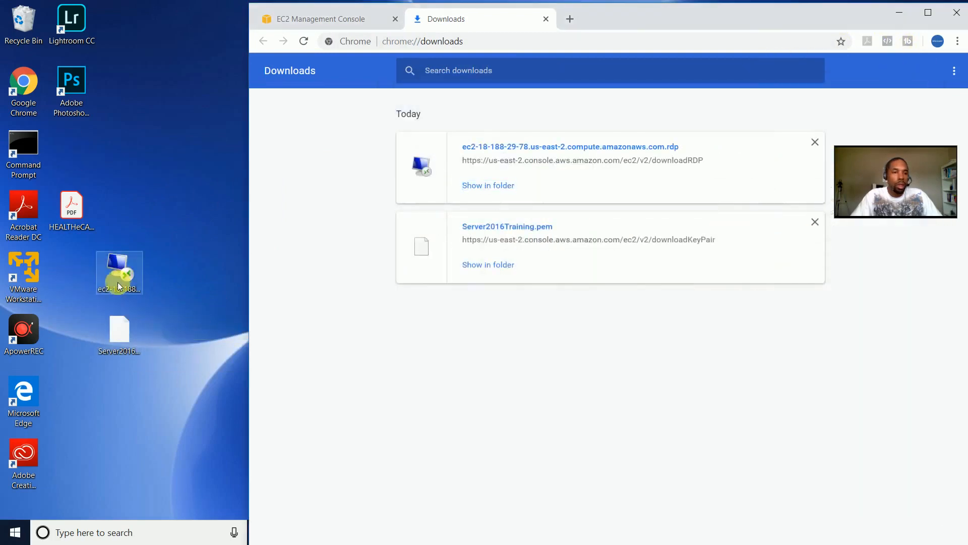
drag(119, 283, 73, 280)
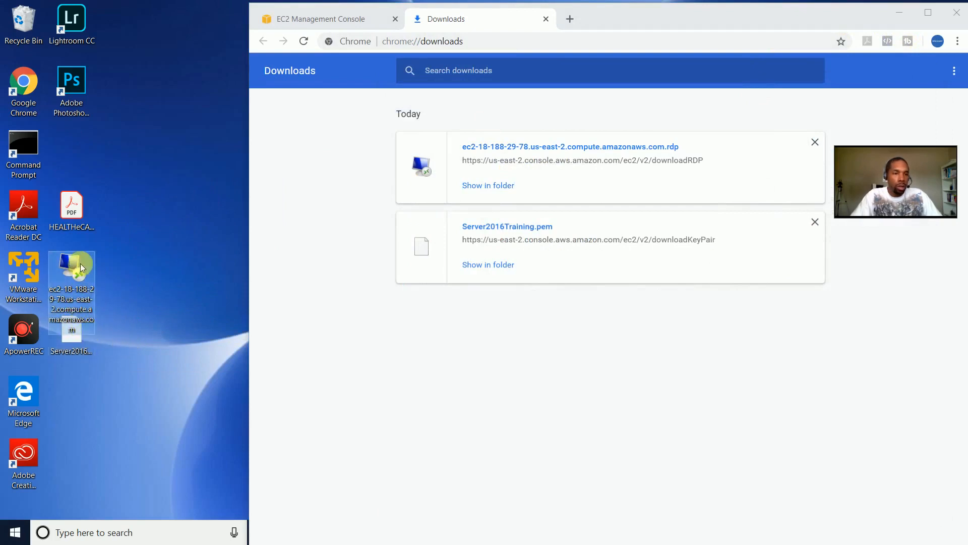
click(141, 358)
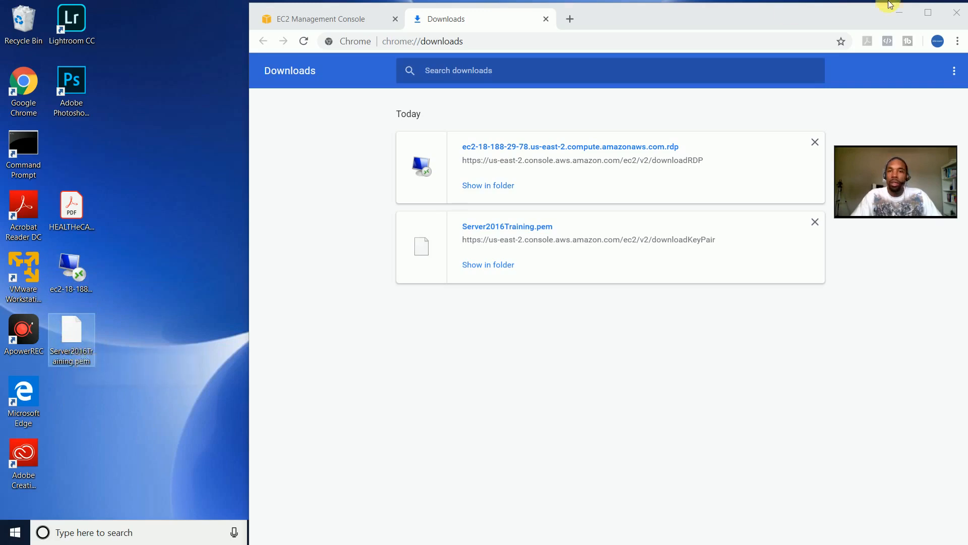
- Start the desktop .rdp connection with 'Don't ask me again', then choose Get Password in the console
click(547, 18)
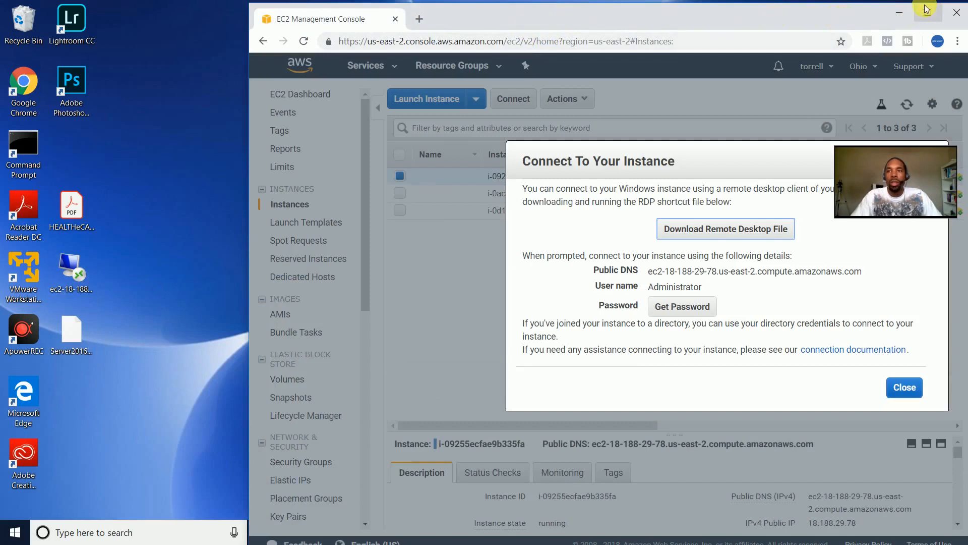
click(70, 266)
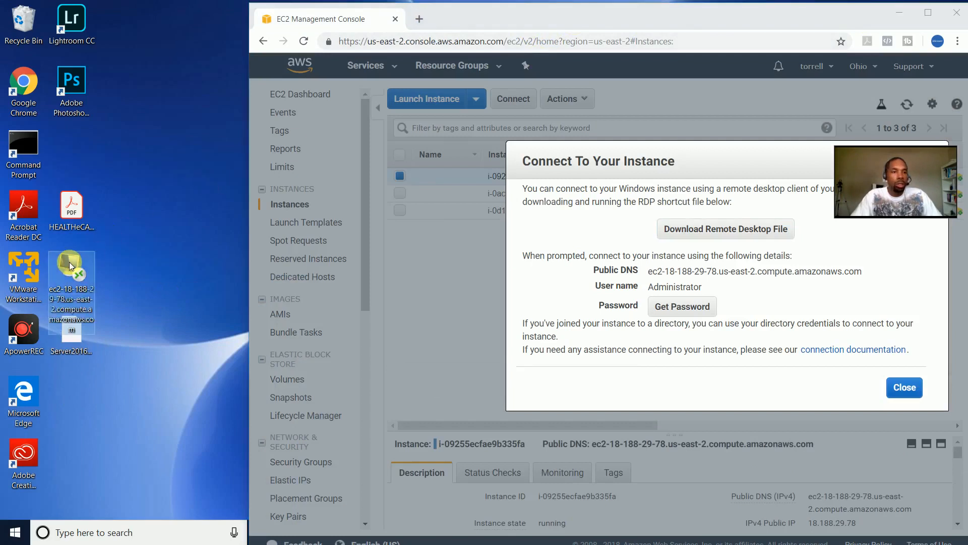
double_click(74, 262)
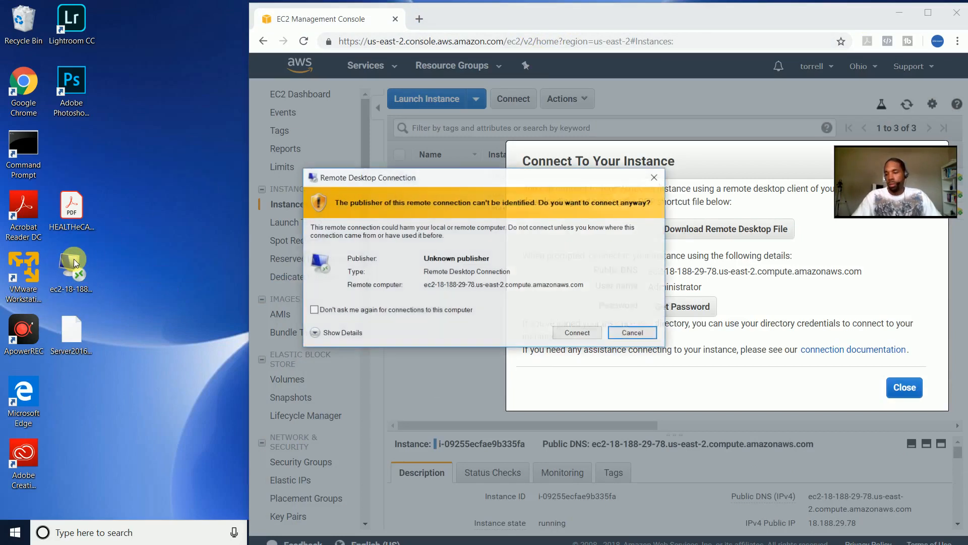
click(364, 311)
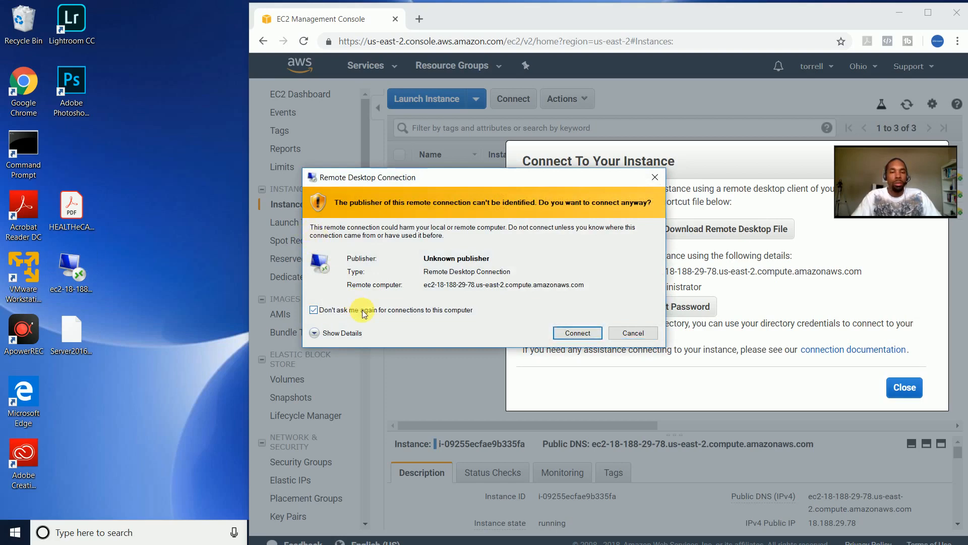
click(572, 334)
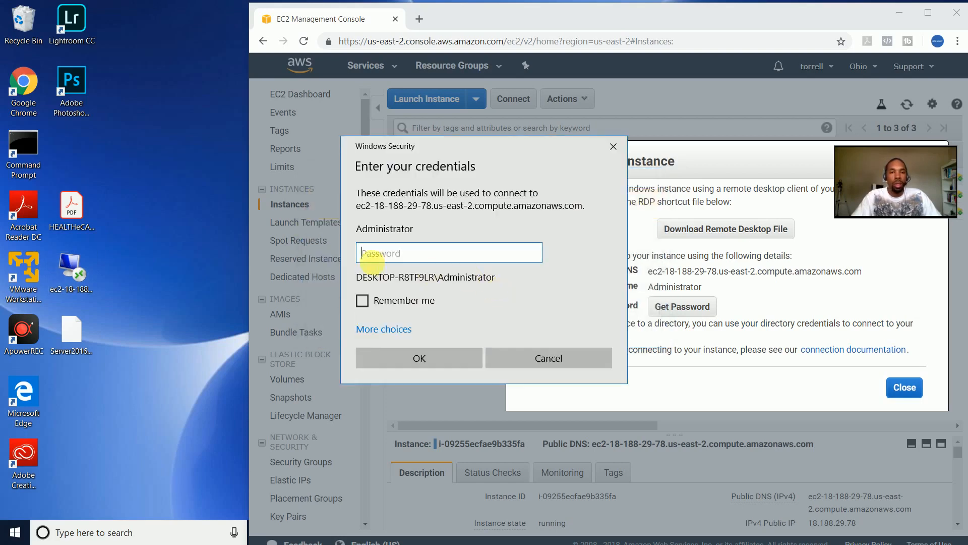
click(757, 302)
click(681, 306)
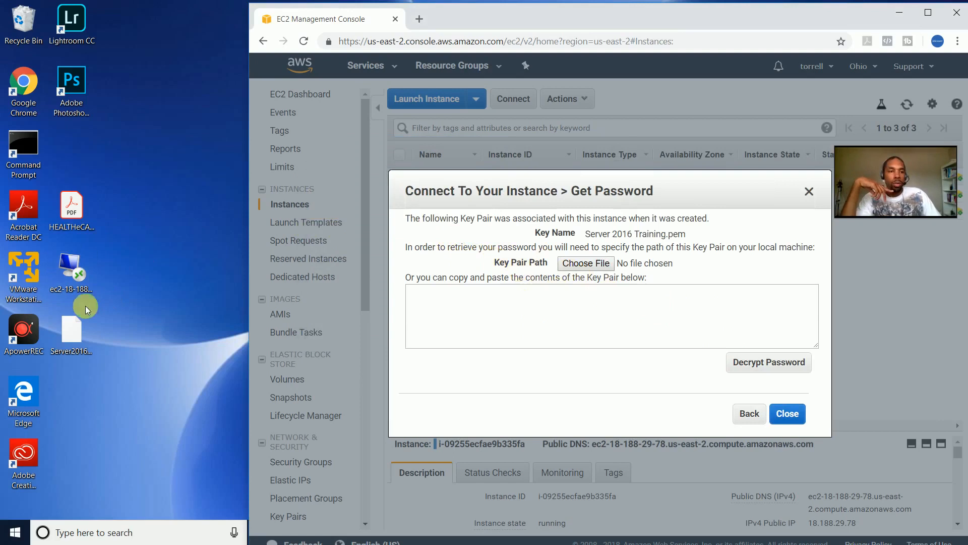
- Open Server2016Training.pem in Notepad
click(71, 341)
double_click(71, 336)
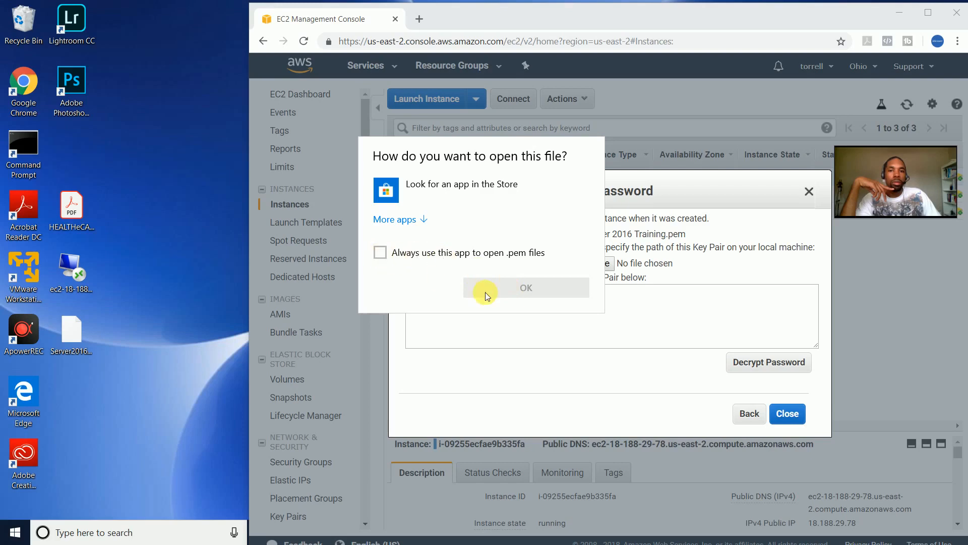
click(409, 219)
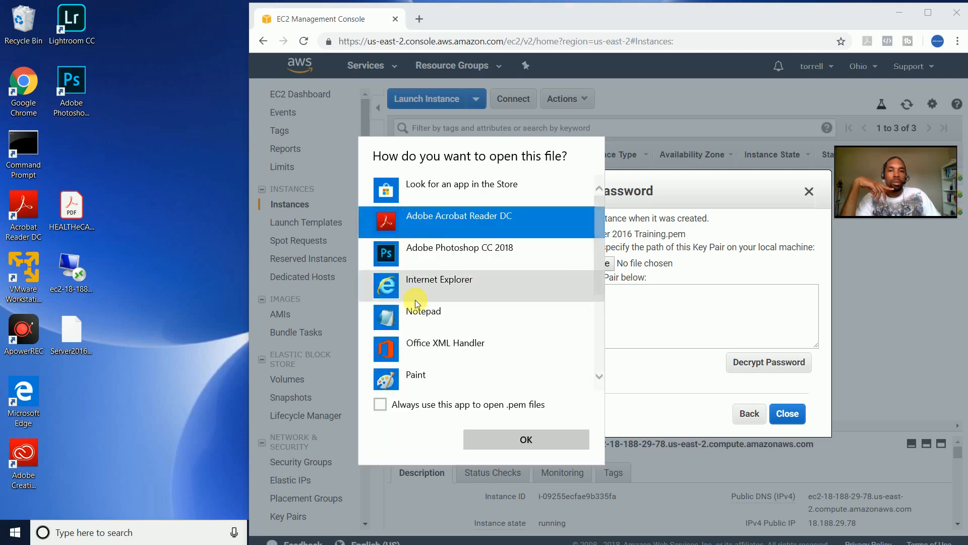
scroll(419, 343, down, 1)
scroll(422, 346, down, 3)
scroll(420, 343, up, 5)
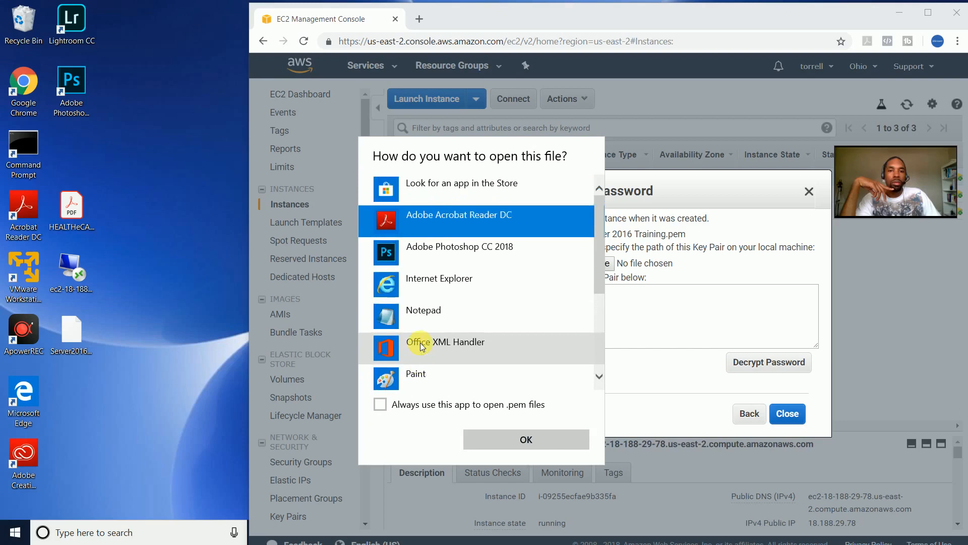
scroll(449, 317, down, 3)
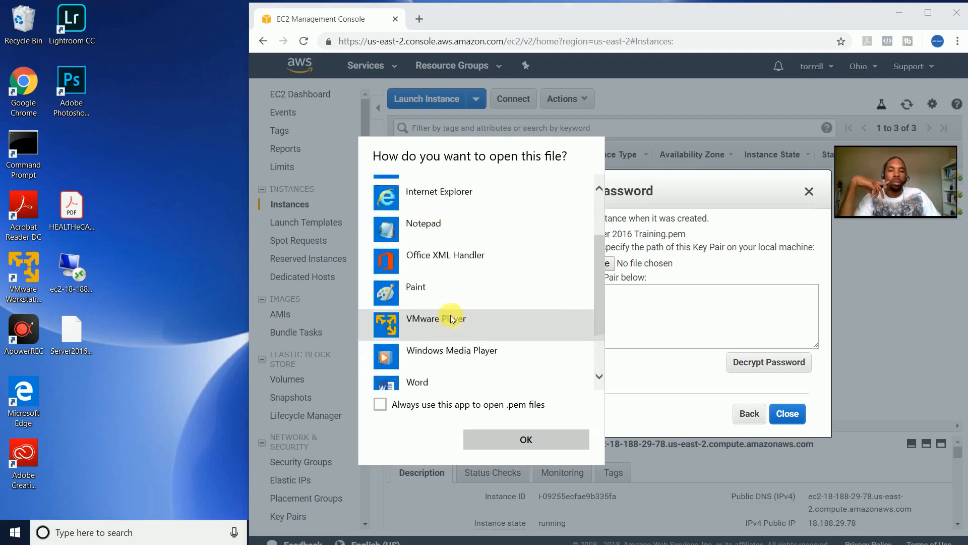
click(460, 372)
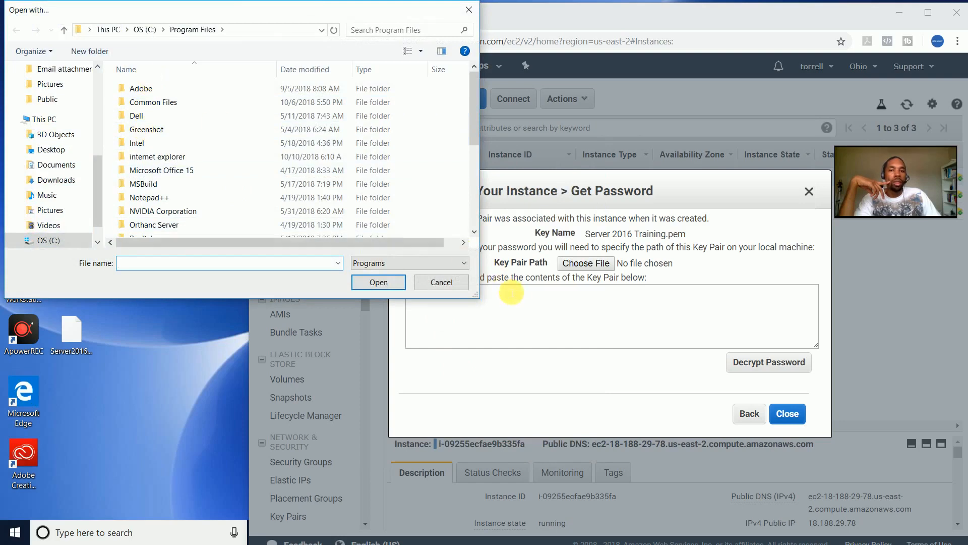
click(441, 282)
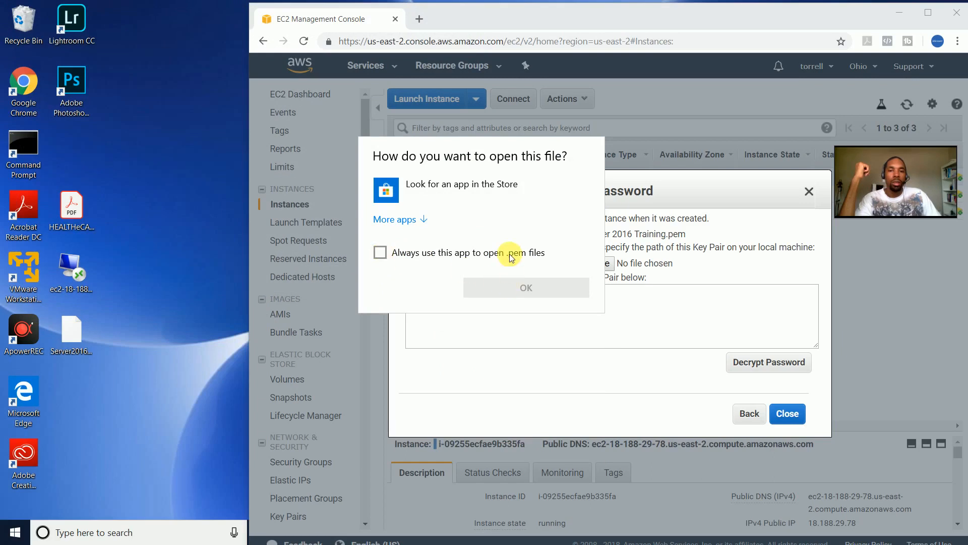
click(396, 220)
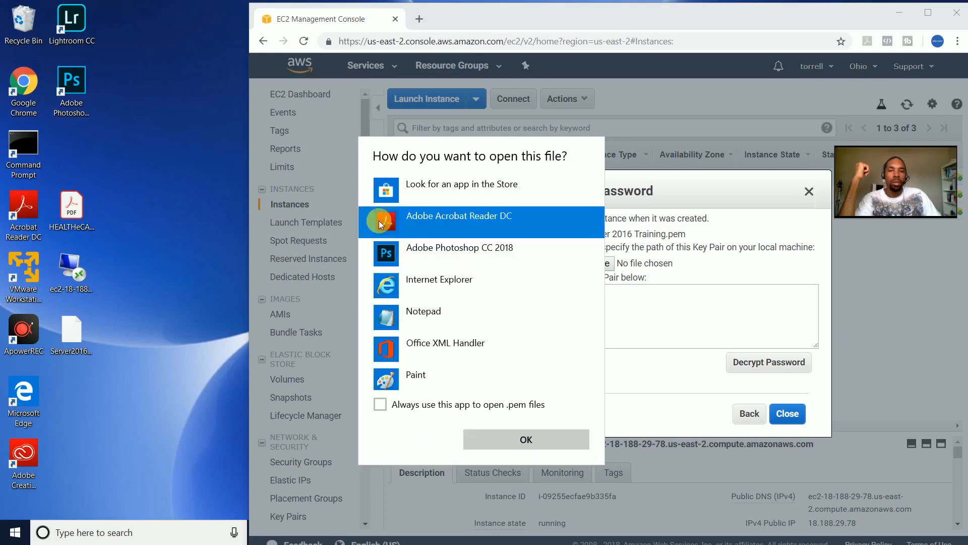
click(409, 314)
click(509, 438)
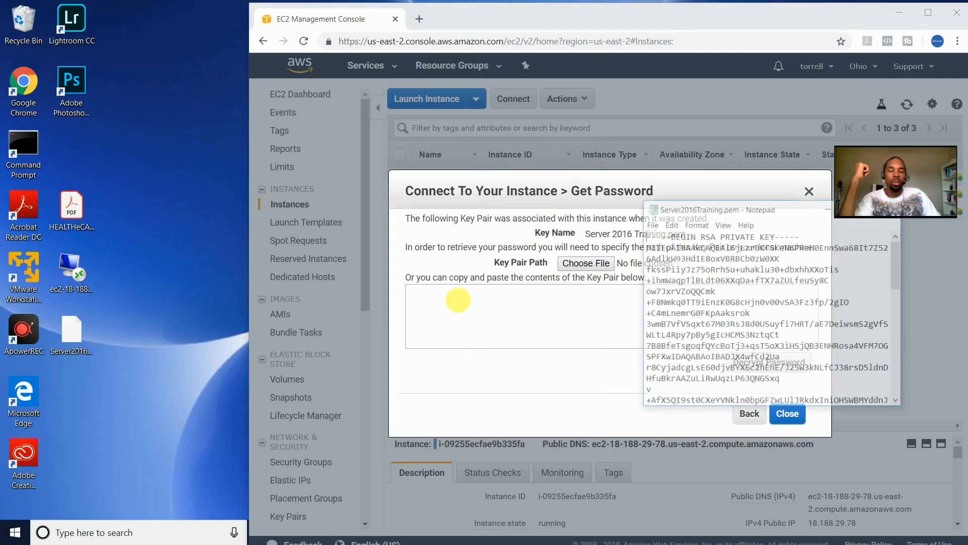
- Enlarge the Notepad window and select all of the private key text
drag(850, 152, 217, 97)
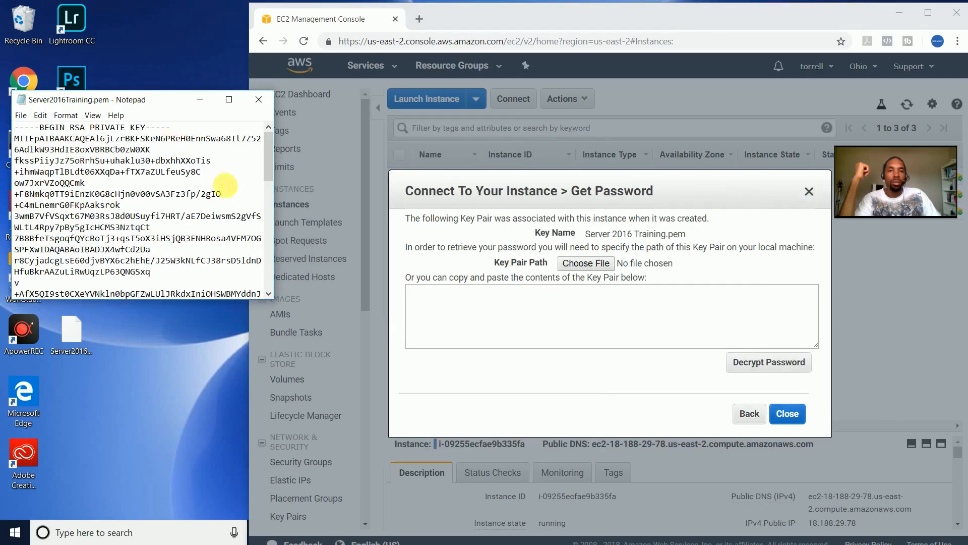
click(270, 297)
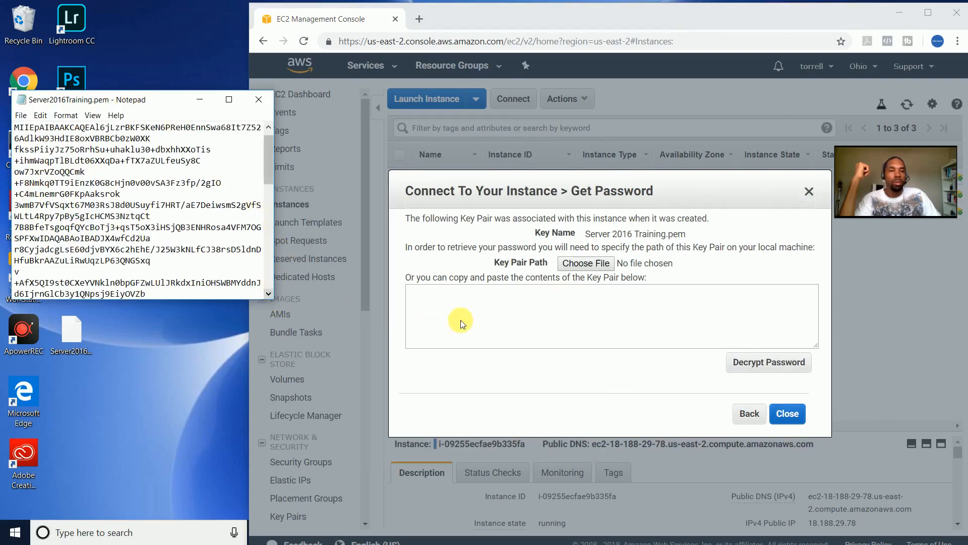
drag(272, 299, 634, 389)
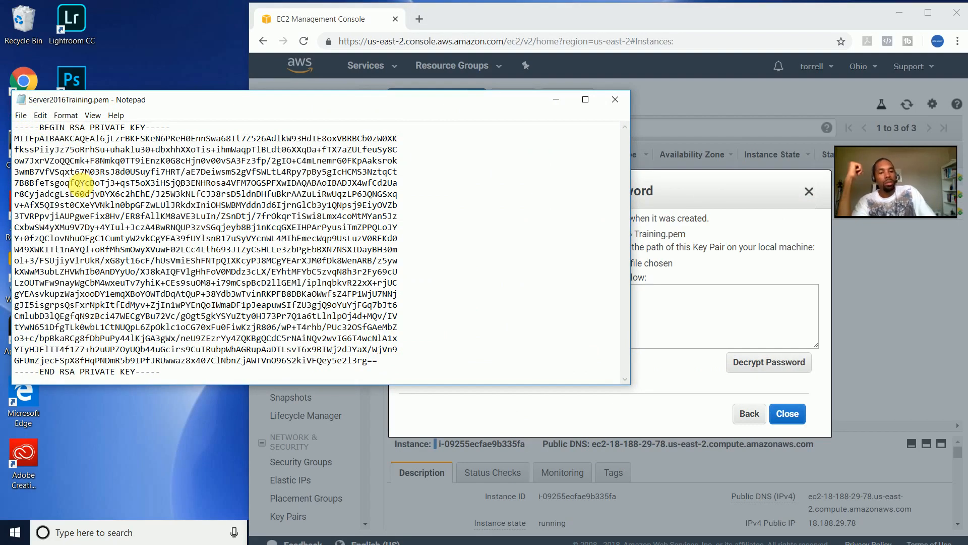
key(ctrl+a)
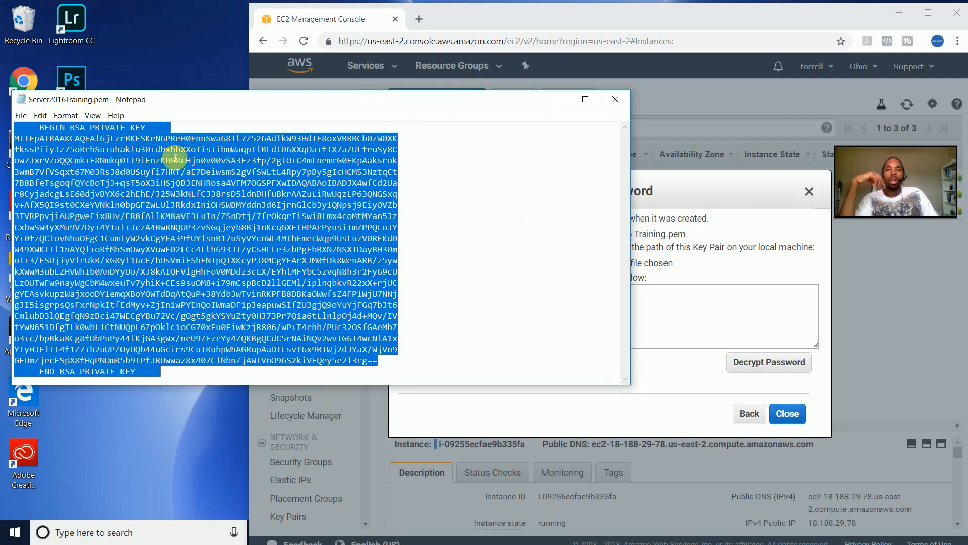
click(556, 99)
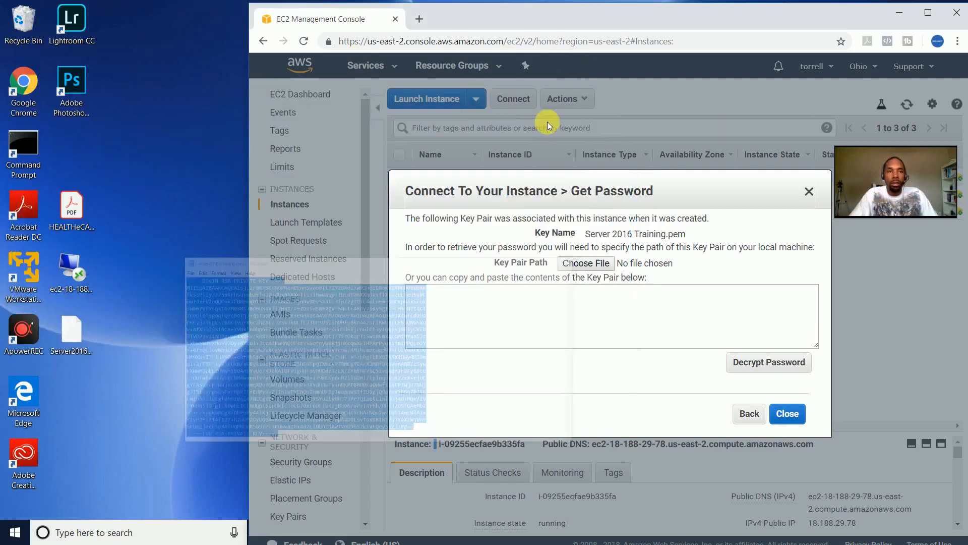
- Paste the key into Get Password, decrypt the Administrator password and copy it
click(490, 300)
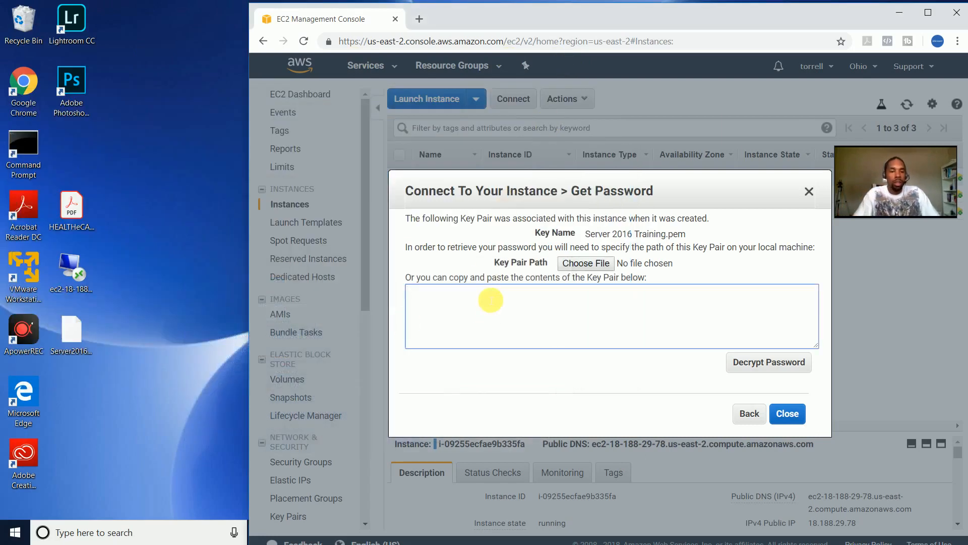
key(ctrl+v)
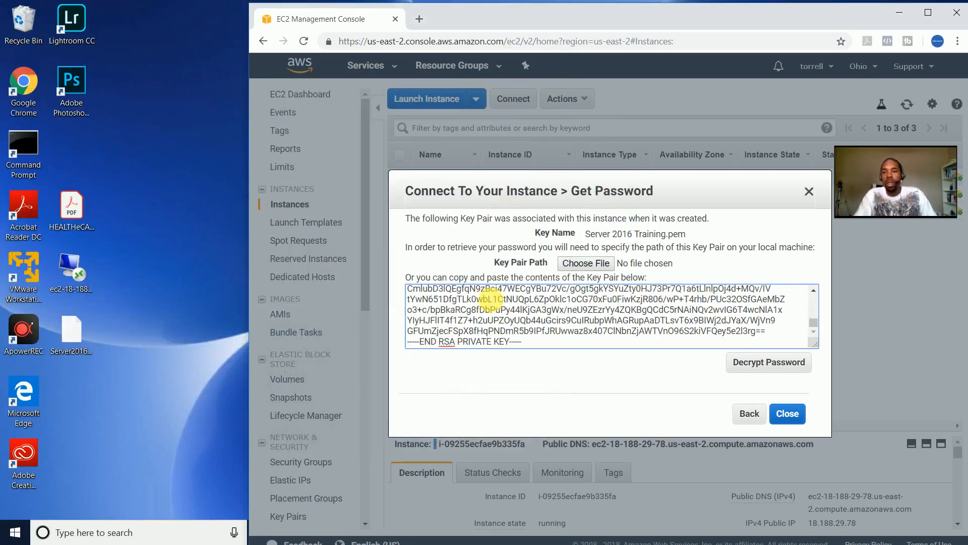
click(772, 364)
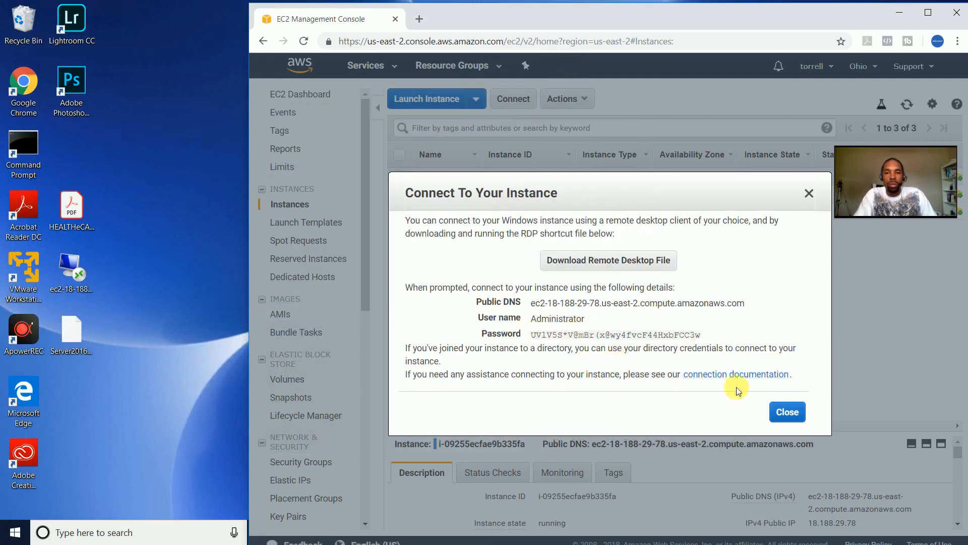
drag(702, 336, 696, 338)
click(696, 338)
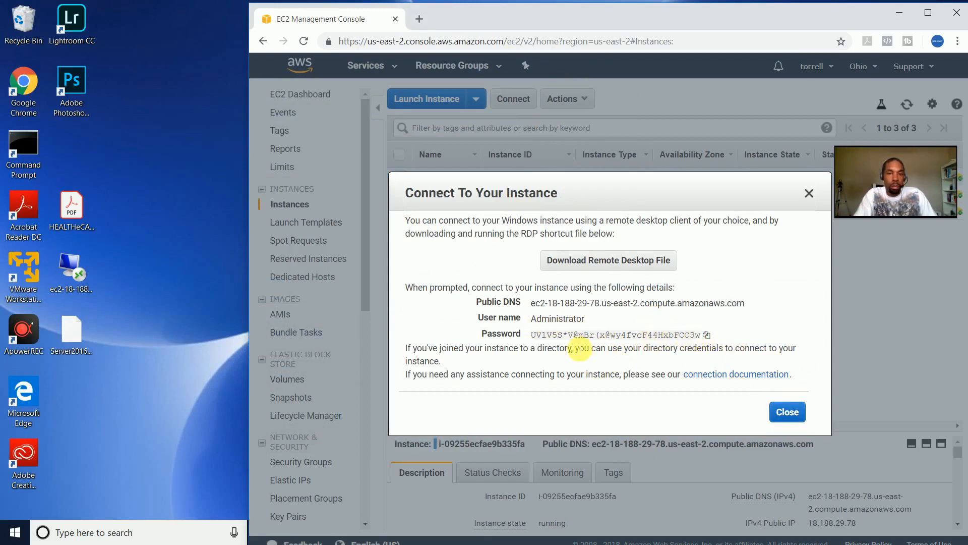
click(706, 337)
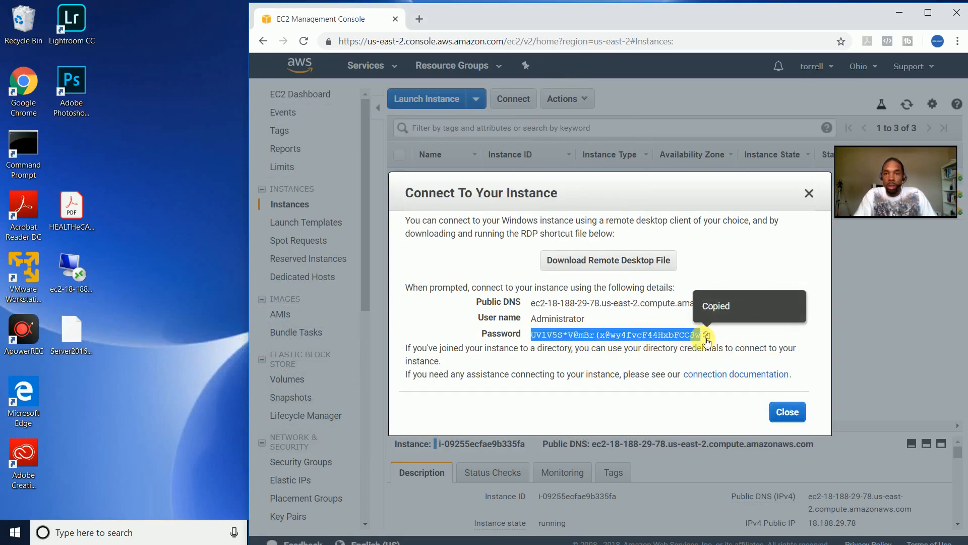
click(772, 412)
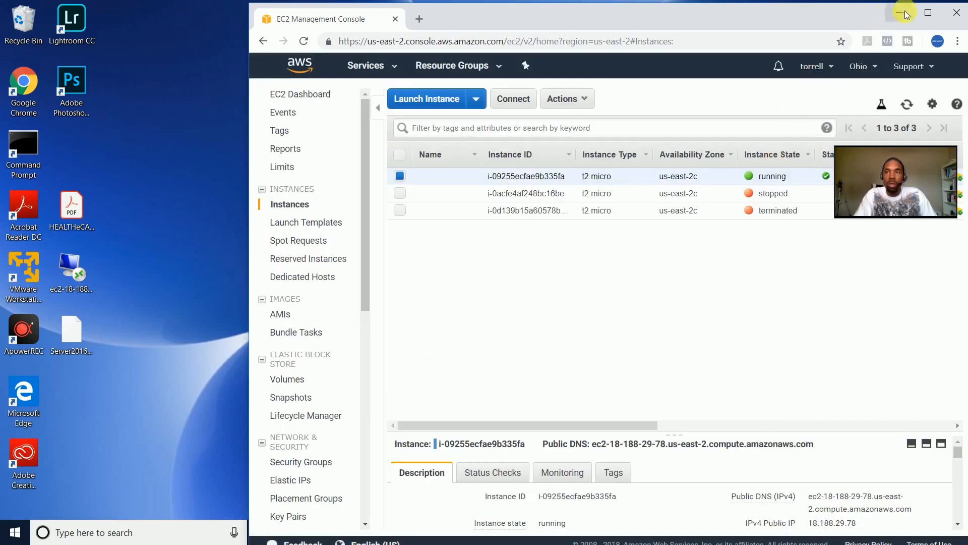
click(928, 12)
- Log in with the pasted Administrator password and permanently accept the server's certificate
click(888, 9)
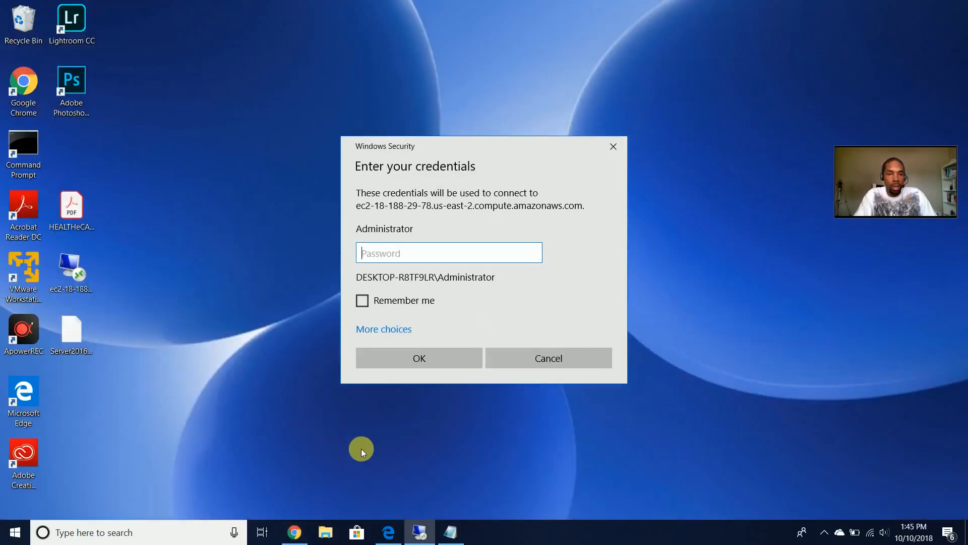
key(ctrl+v)
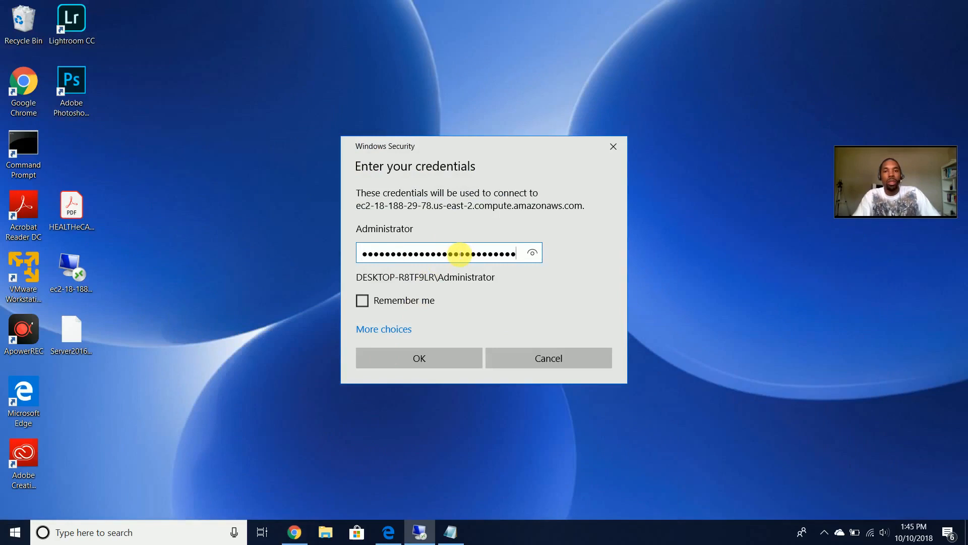
click(400, 366)
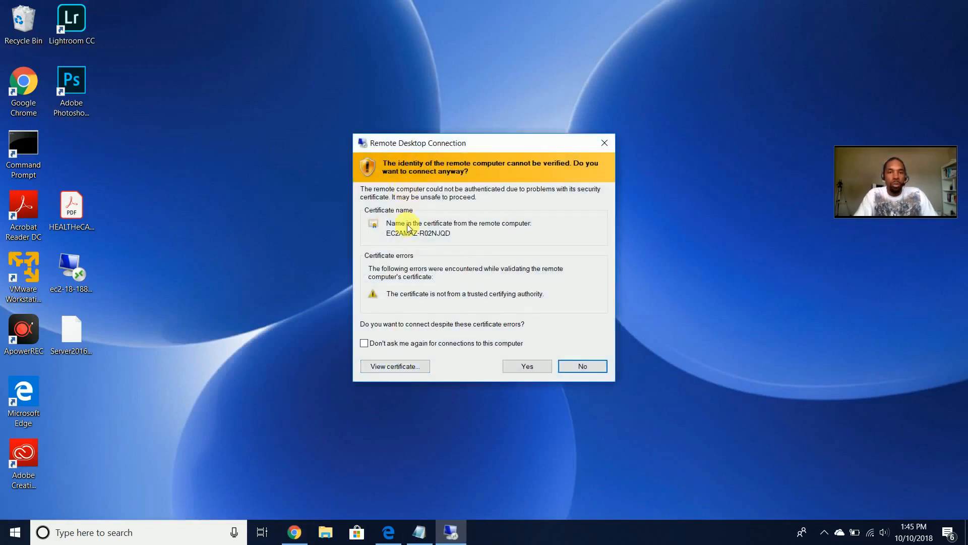
click(385, 344)
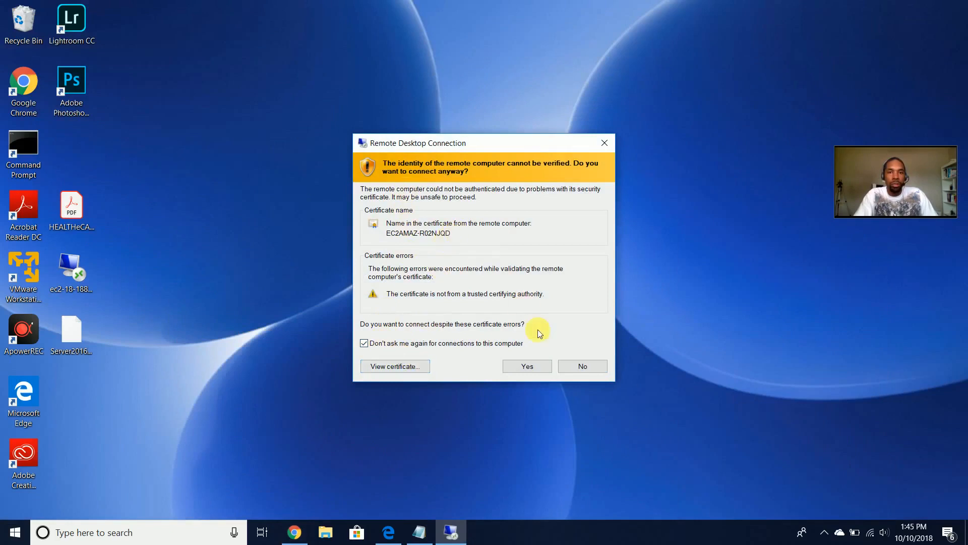
click(539, 371)
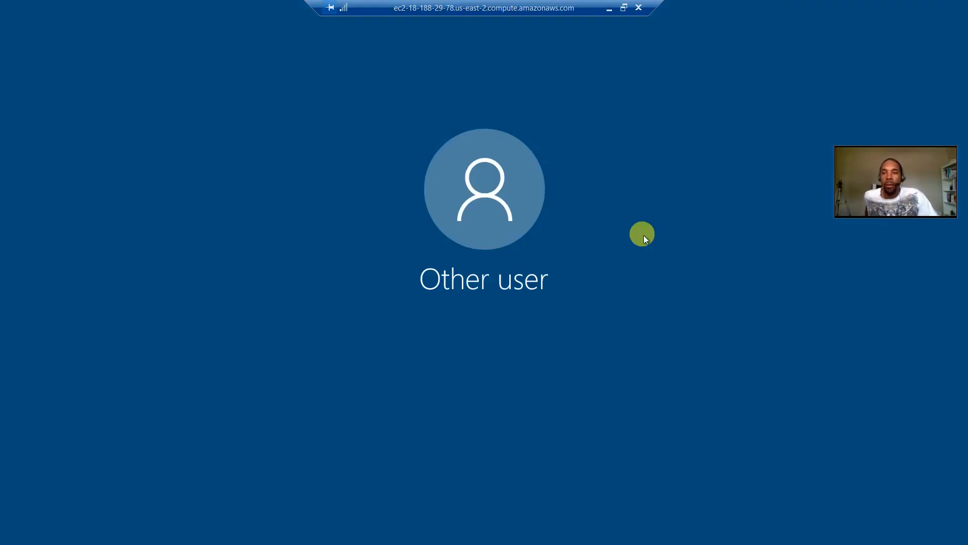
- Allow network discovery on the server and start Internet Explorer 11 with recommended settings
drag(908, 201, 918, 525)
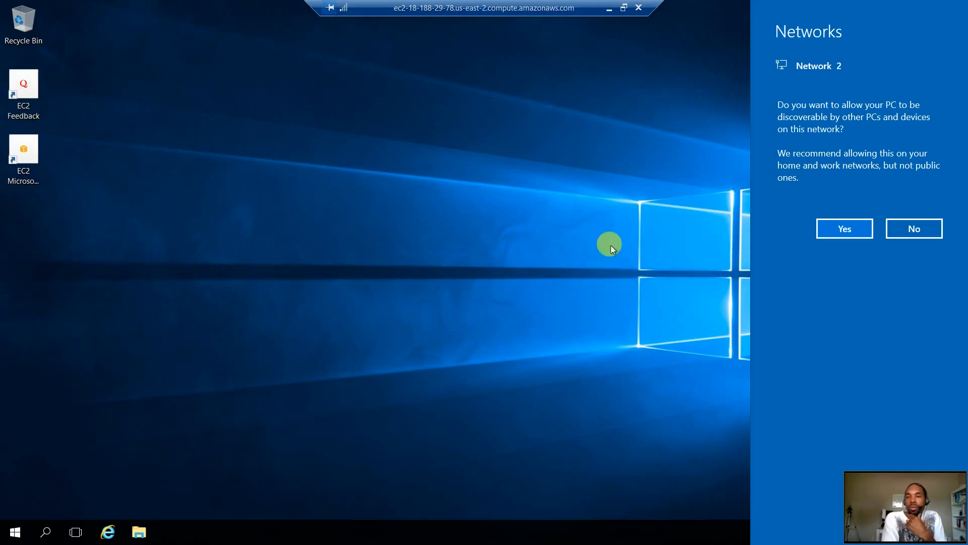
click(841, 227)
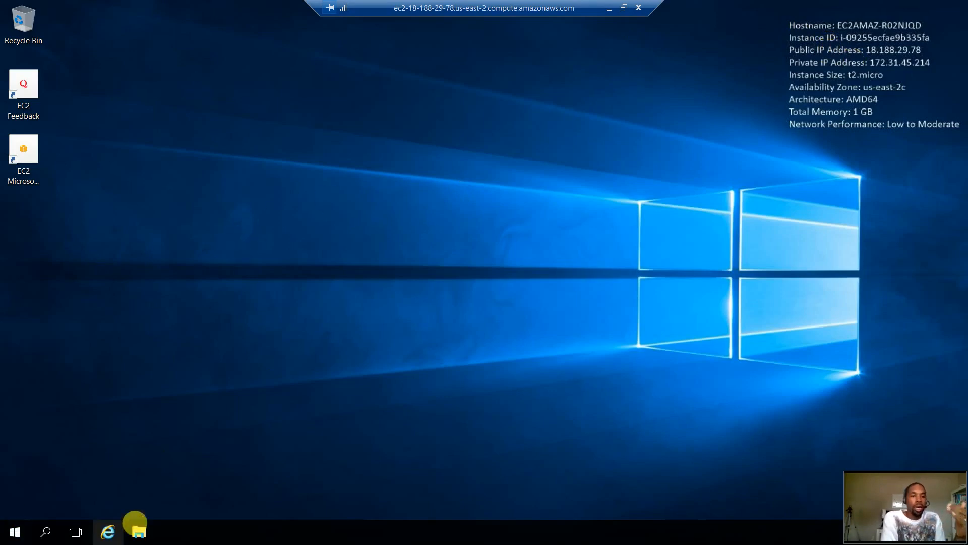
click(108, 531)
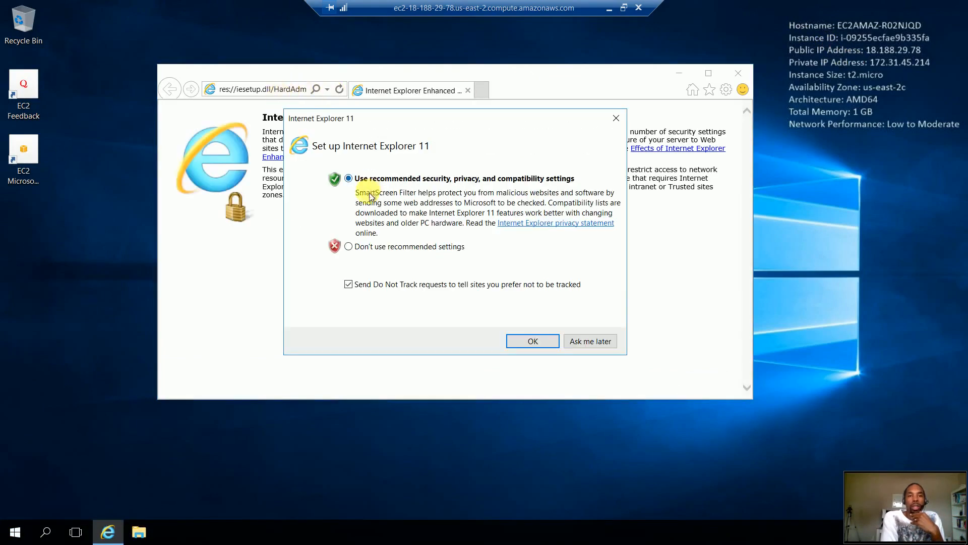
click(532, 341)
click(277, 88)
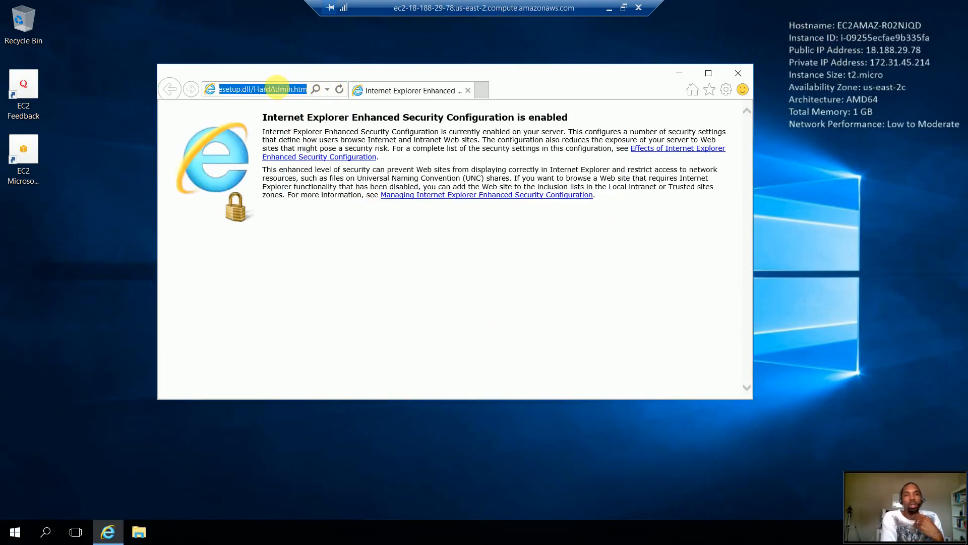
text(www.googl)
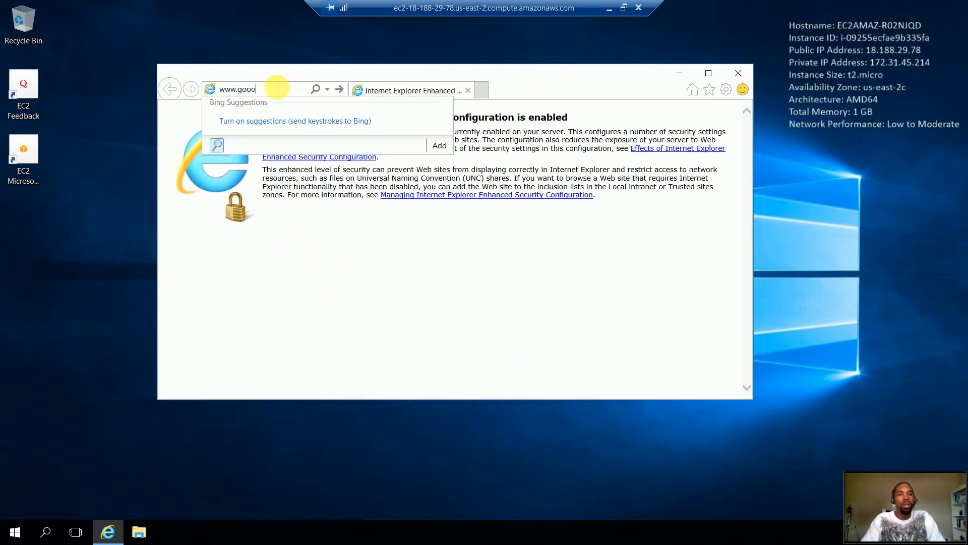
key(BackSpace)
key(BackSpace)
key(BackSpace)
text(gle.)
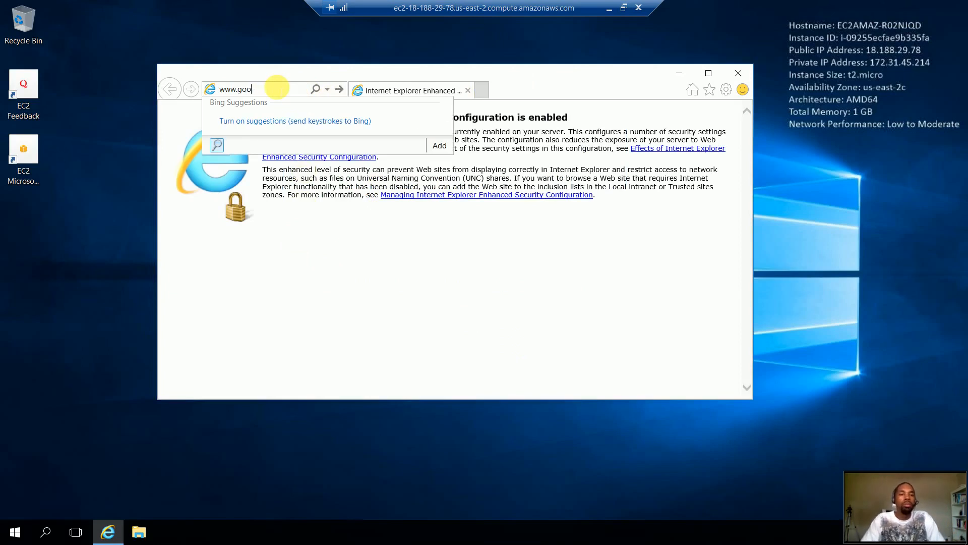
text(com)
key(Return)
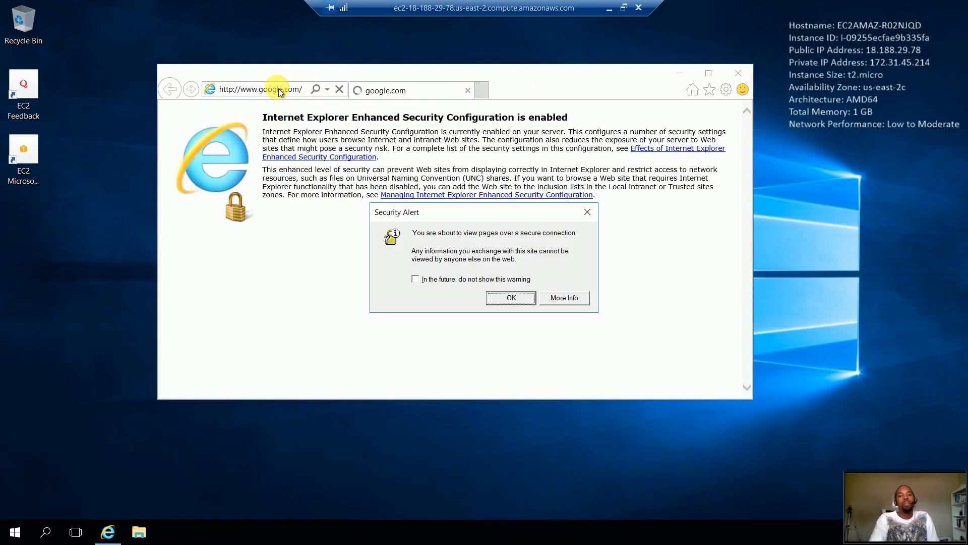
- Dismiss the secure connection and blocked content warnings, then close Internet Explorer
click(498, 298)
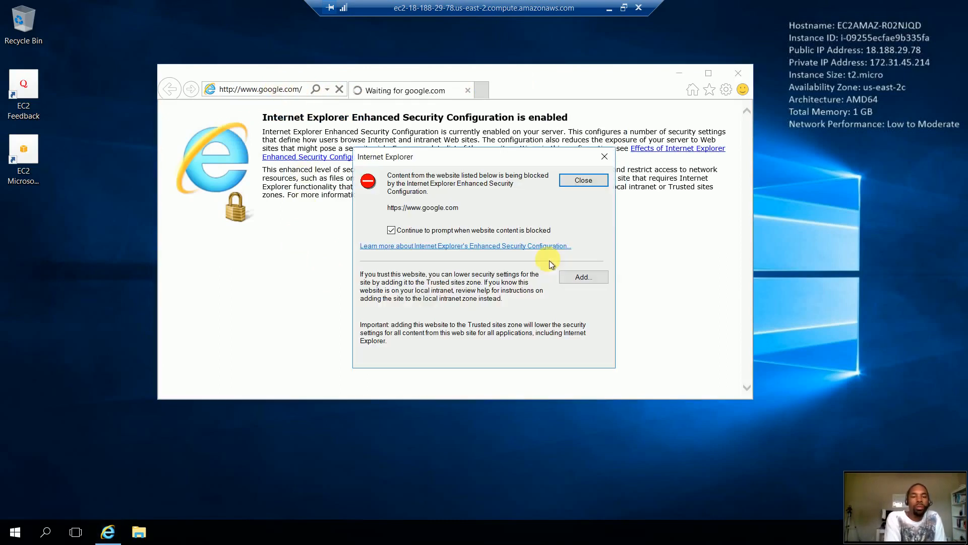
click(572, 183)
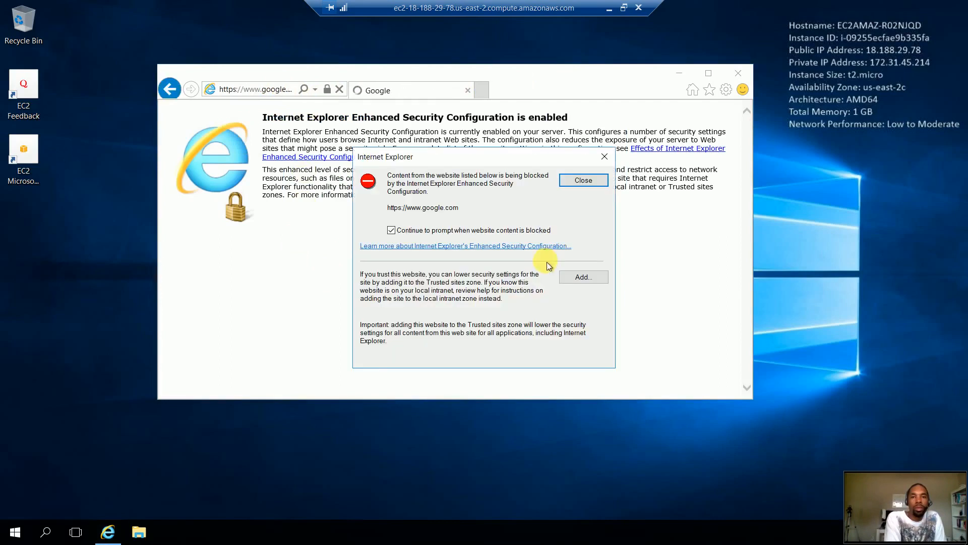
click(593, 181)
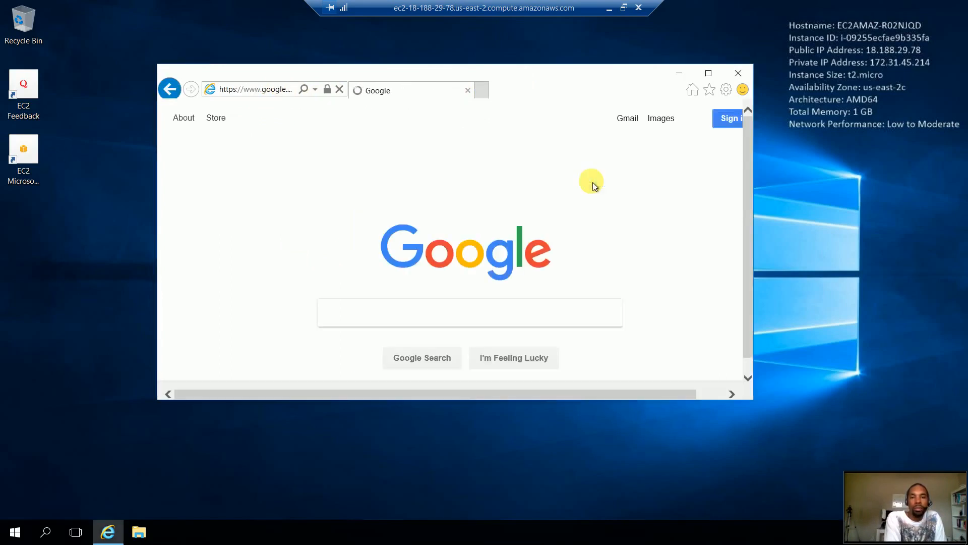
click(736, 75)
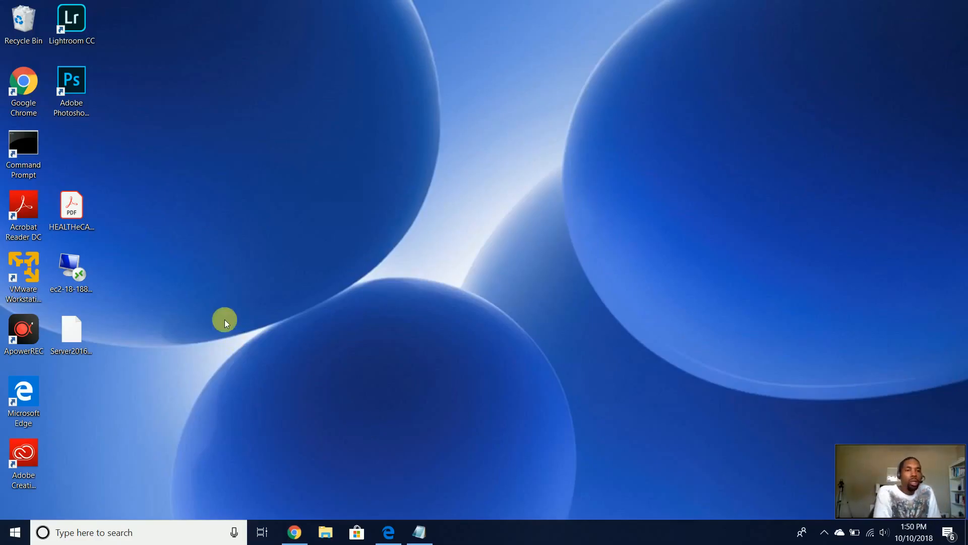
- Reconnect to the server through the saved Remote Desktop connection using the administrator password
double_click(83, 273)
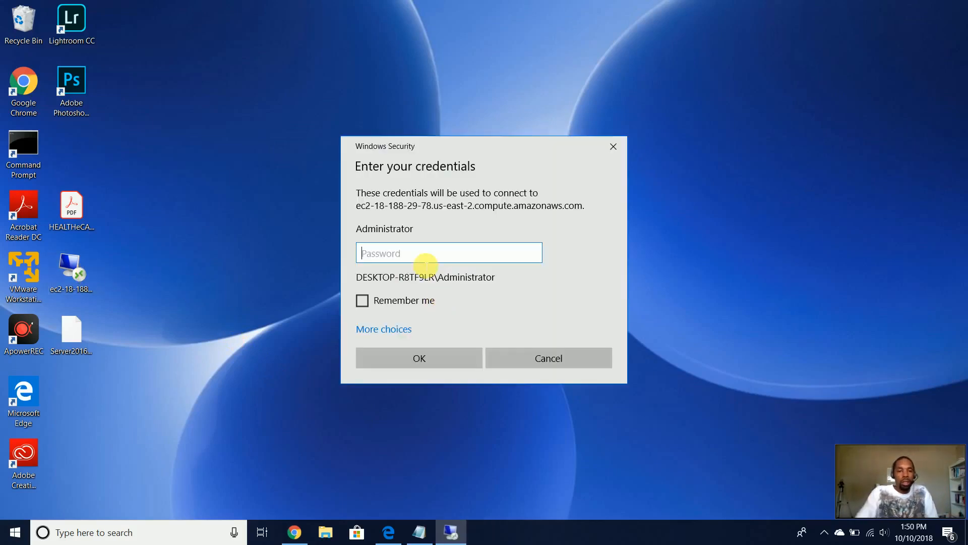
key(ctrl+v)
key(Return)
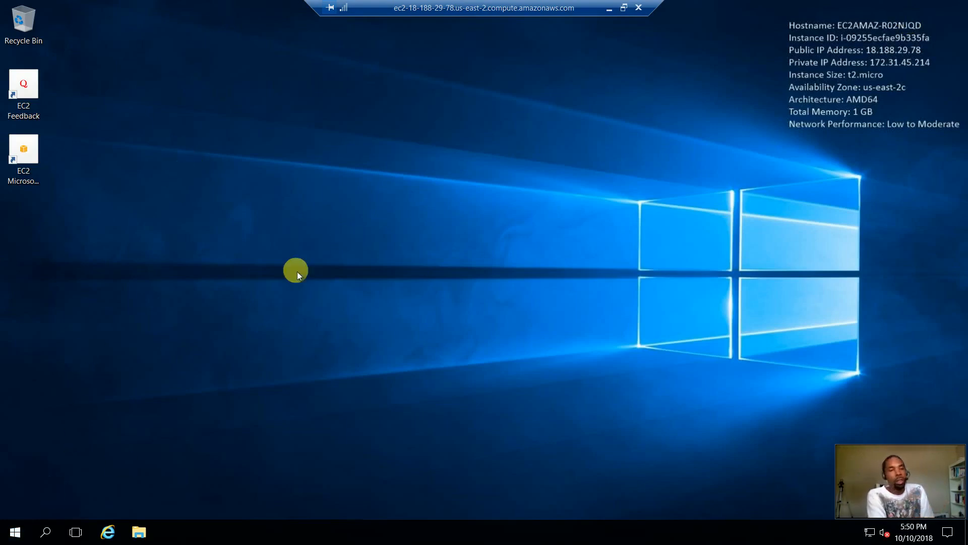
- Shut down the remote Windows Server with the default Other (Unplanned) reason
click(16, 530)
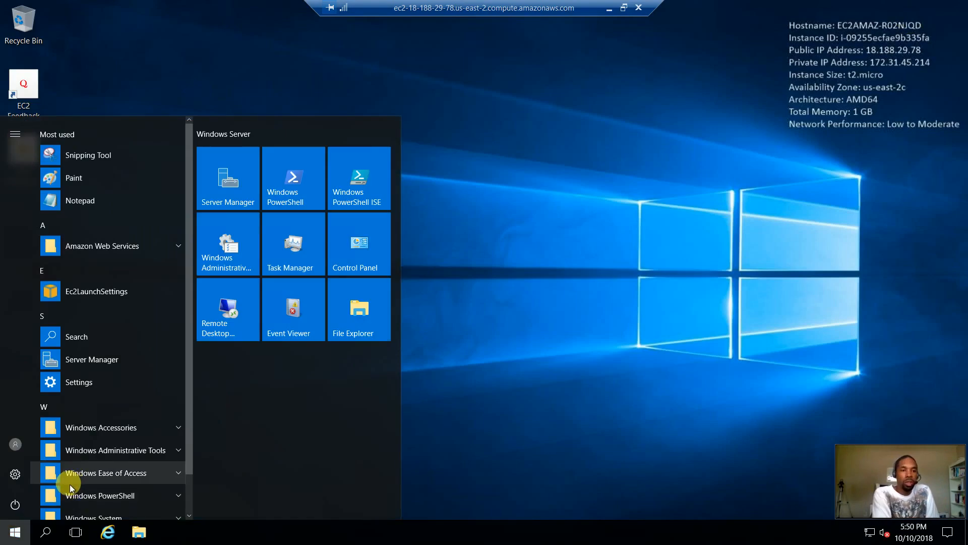
click(20, 506)
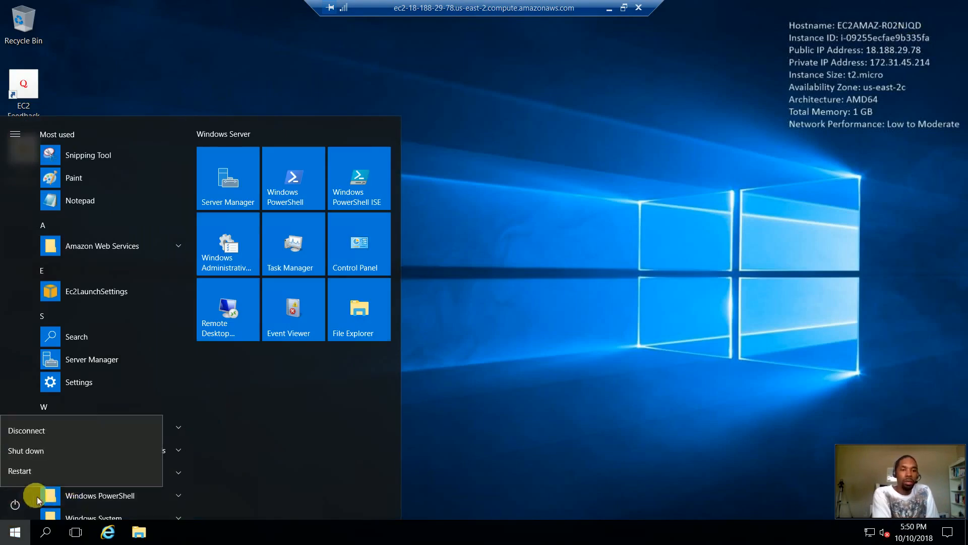
click(51, 453)
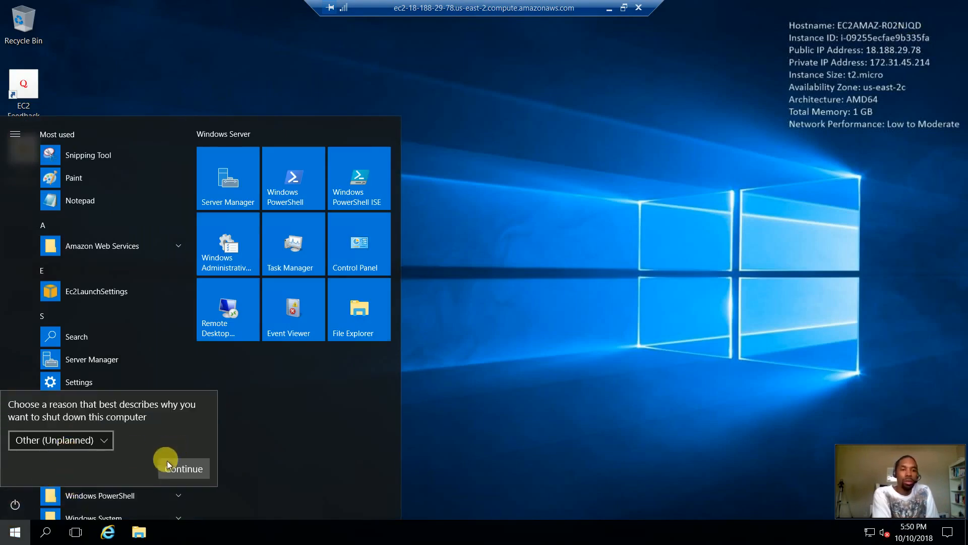
click(189, 468)
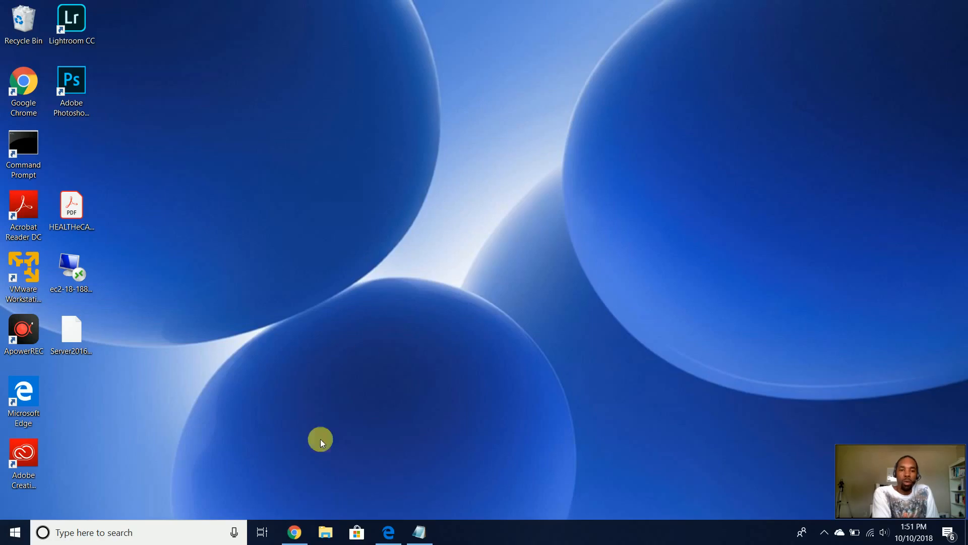
- Return to the EC2 Instances list and sort it descending by Instance State
click(294, 533)
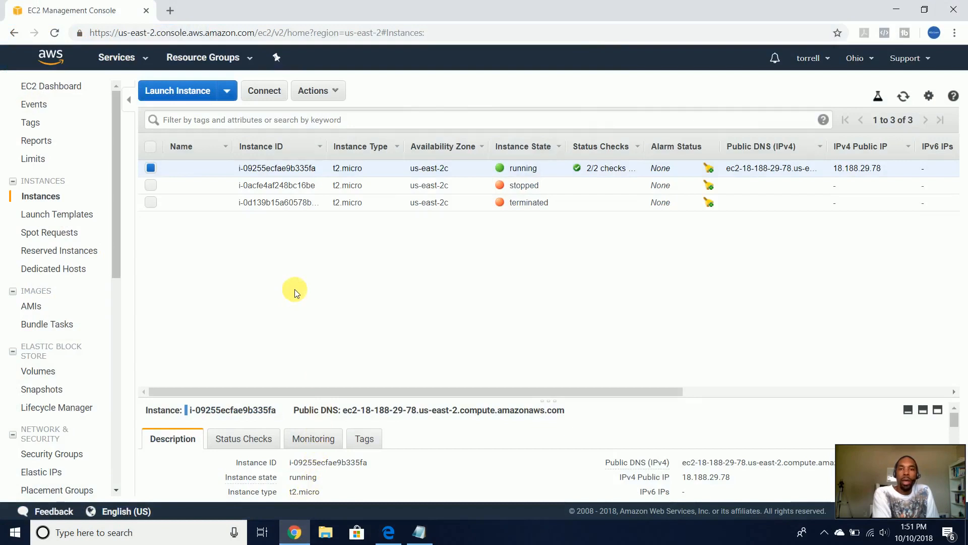
click(51, 217)
click(53, 203)
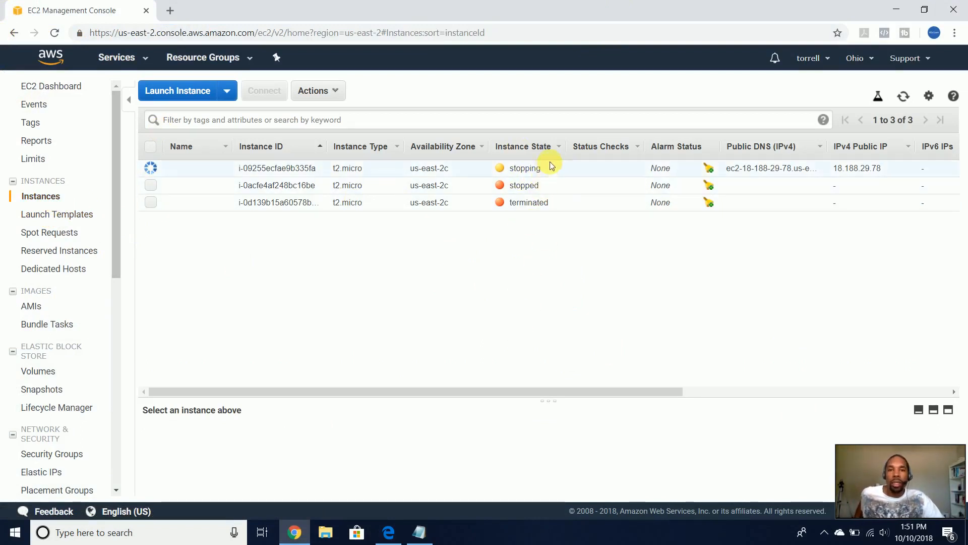
click(562, 150)
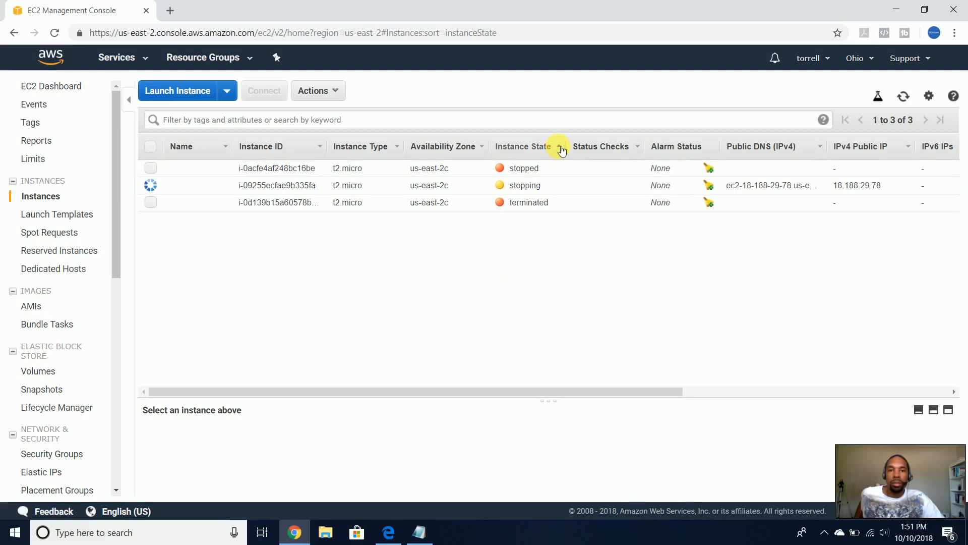
click(534, 147)
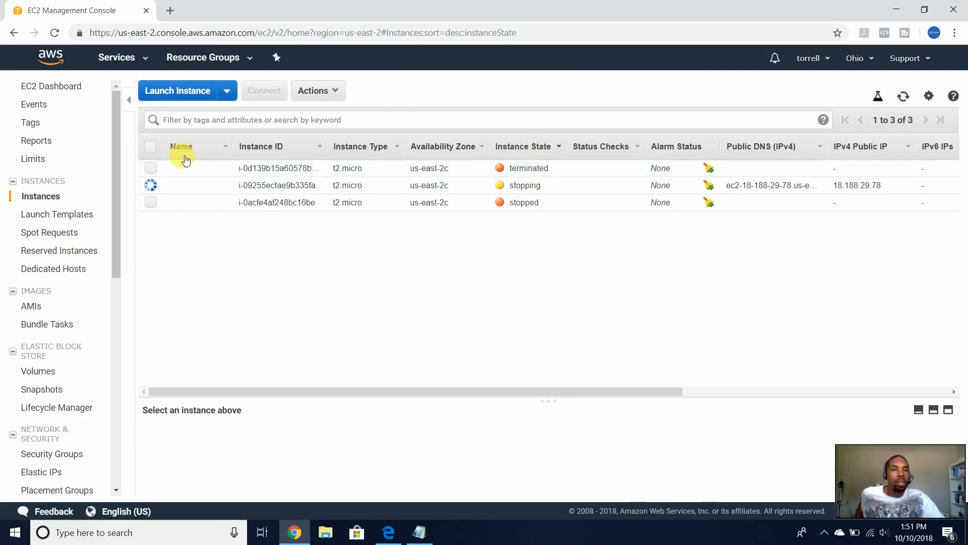
- Select the terminated instance and view its Actions menu without changing anything
click(148, 169)
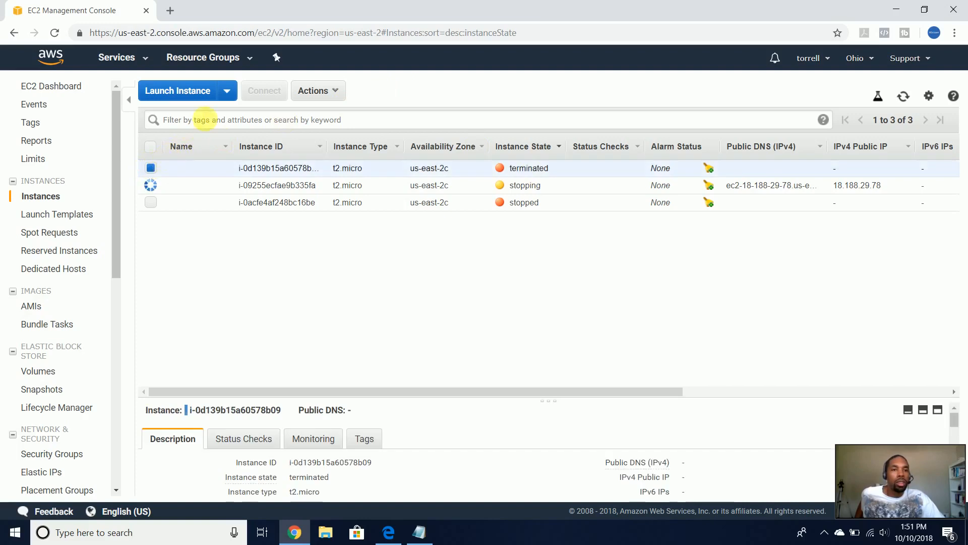
click(337, 96)
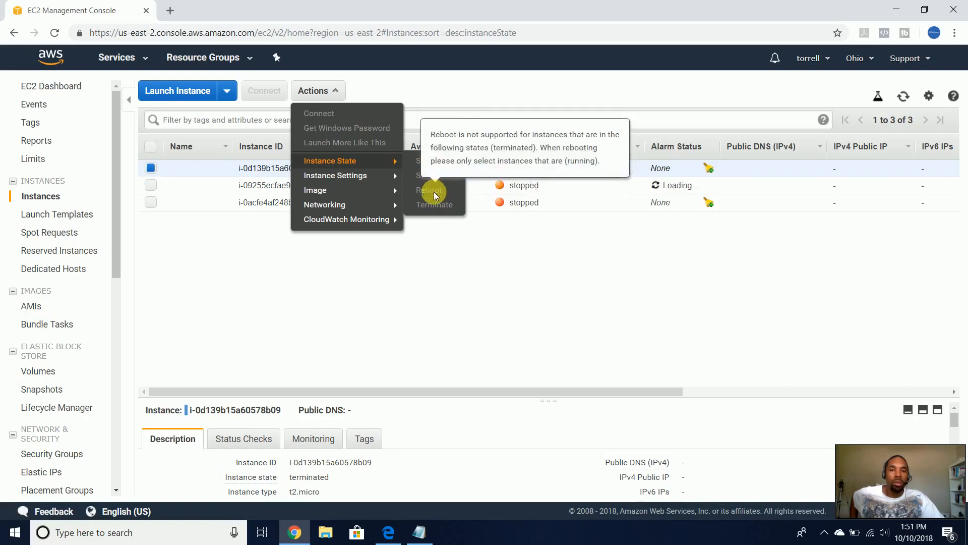
click(450, 279)
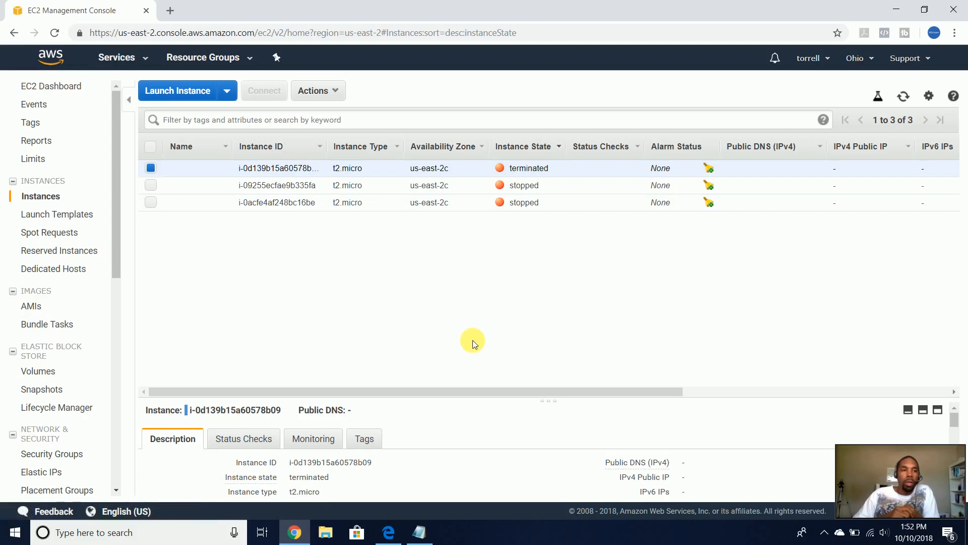
right_click(50, 62)
- Open the console home in a new tab and go to the Support Center page
click(96, 67)
click(227, 10)
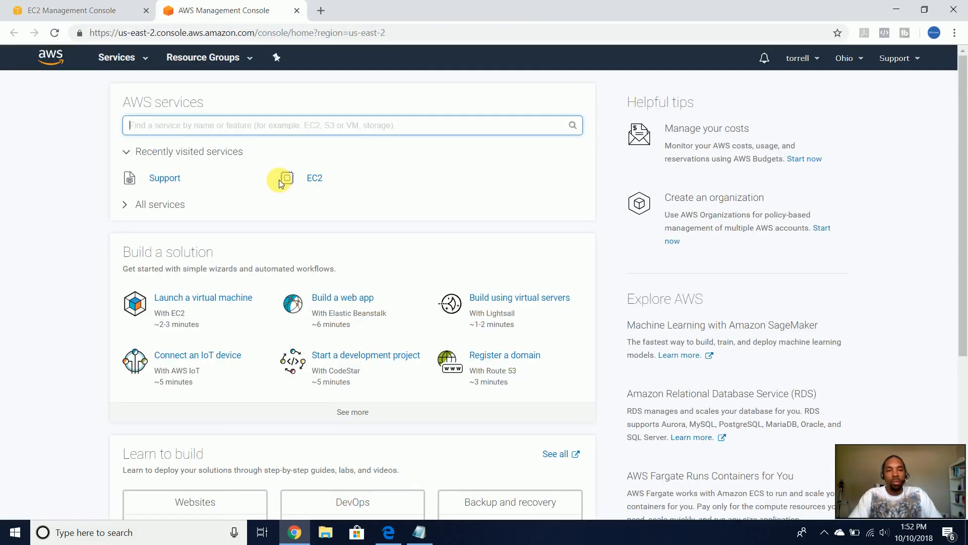
click(72, 61)
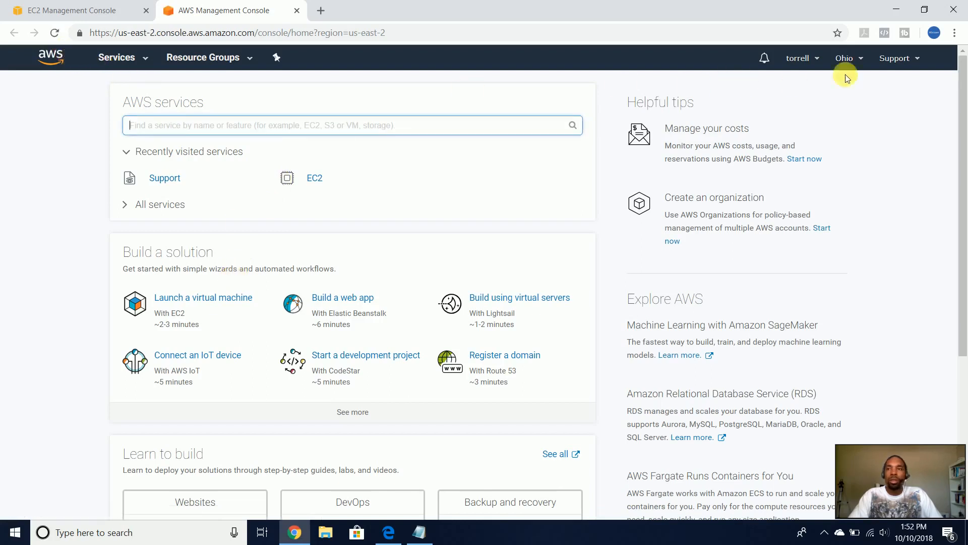
click(921, 58)
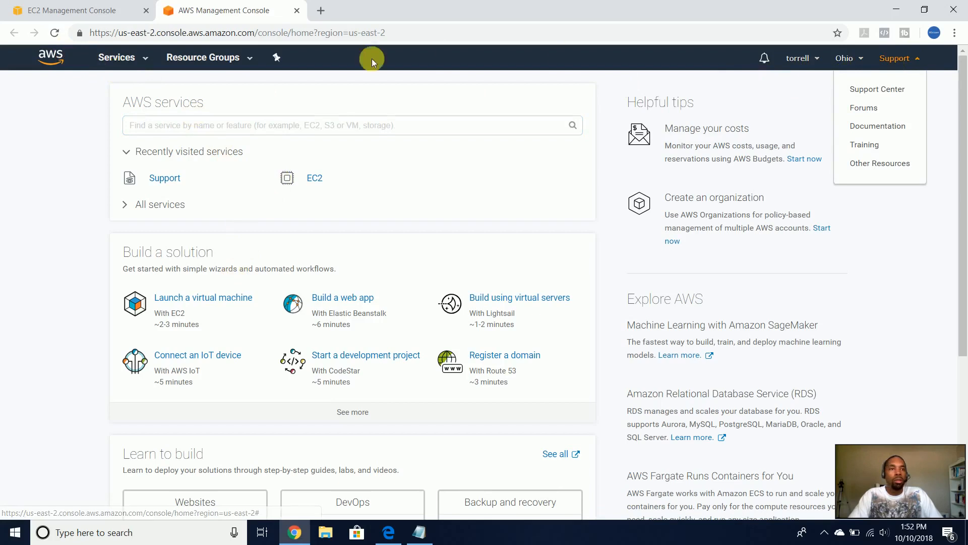
click(70, 74)
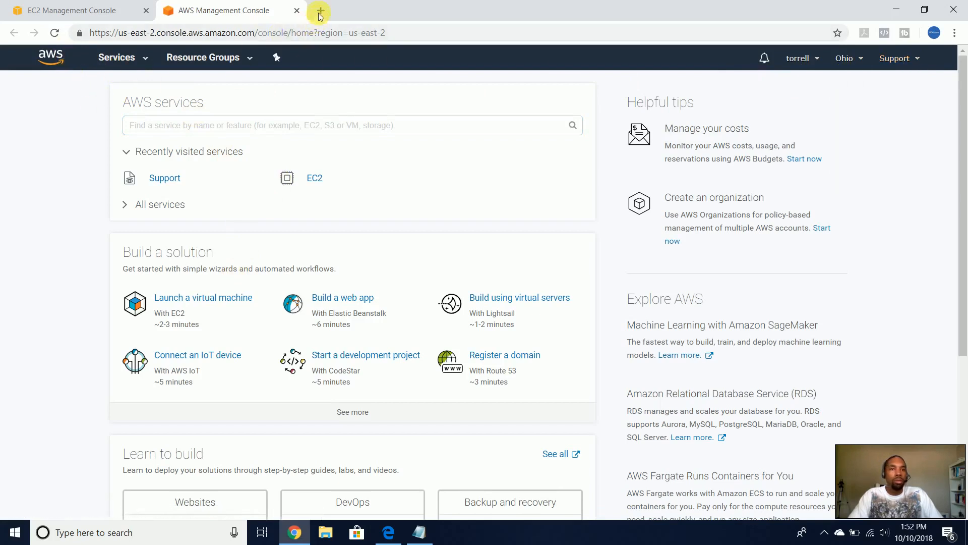
click(894, 60)
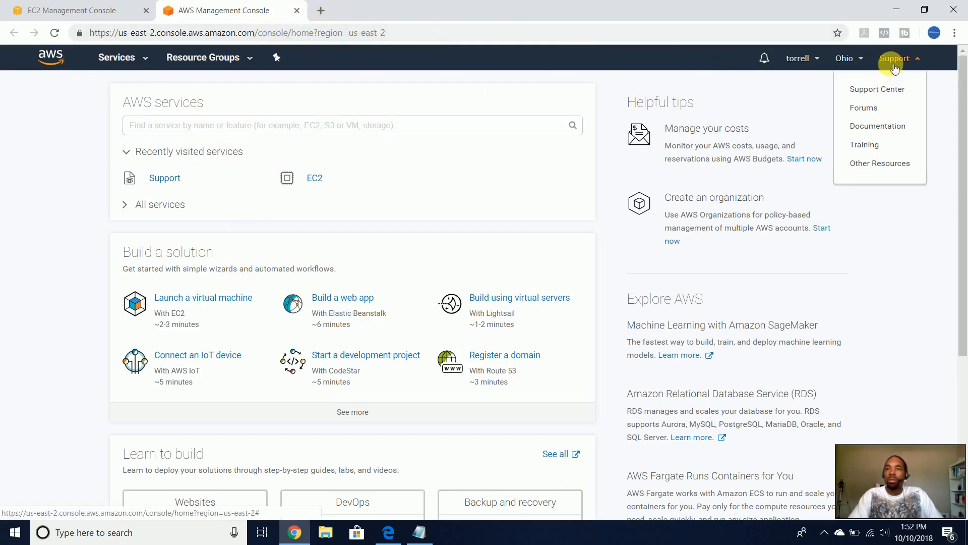
click(892, 88)
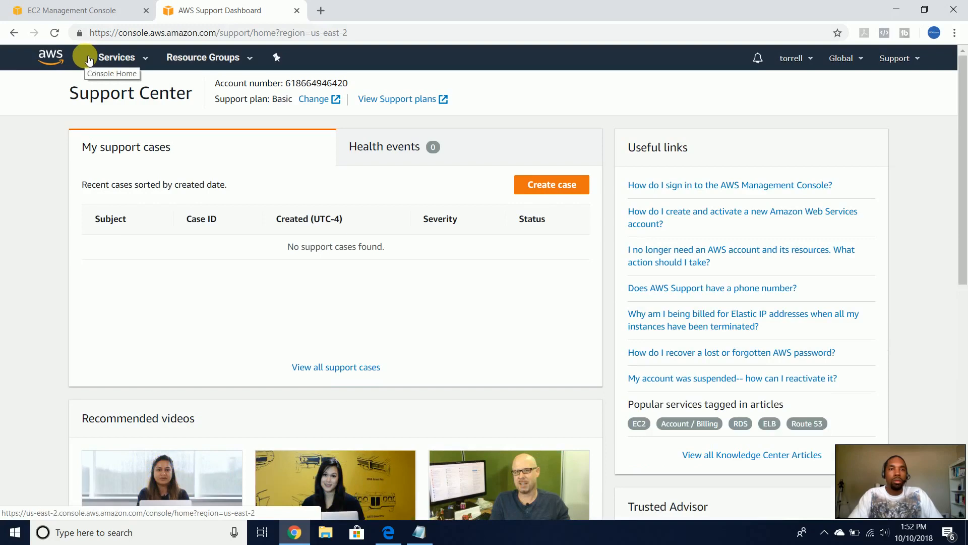
- Return to console home, close the extra tab, and search for google in a new tab
right_click(50, 59)
click(49, 58)
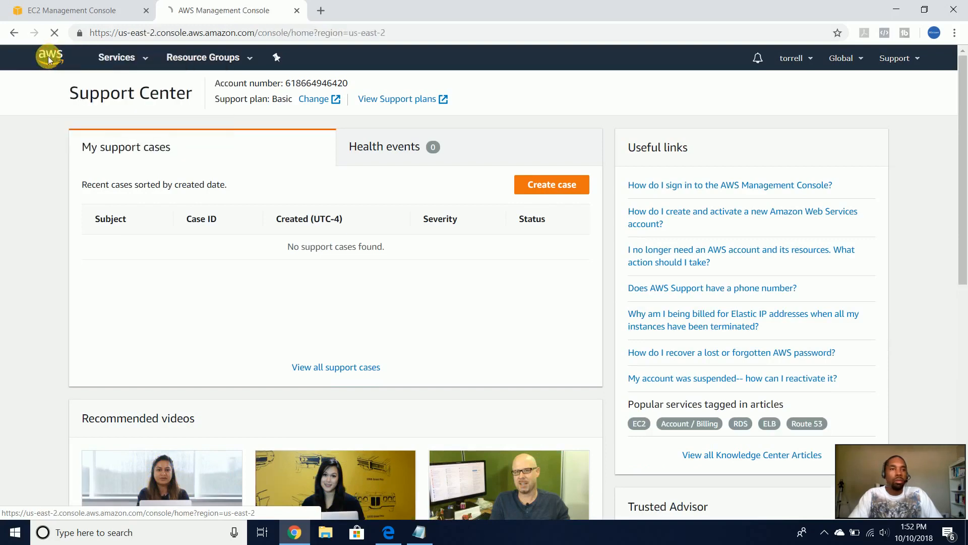
click(297, 10)
click(168, 10)
text(goo)
key(Return)
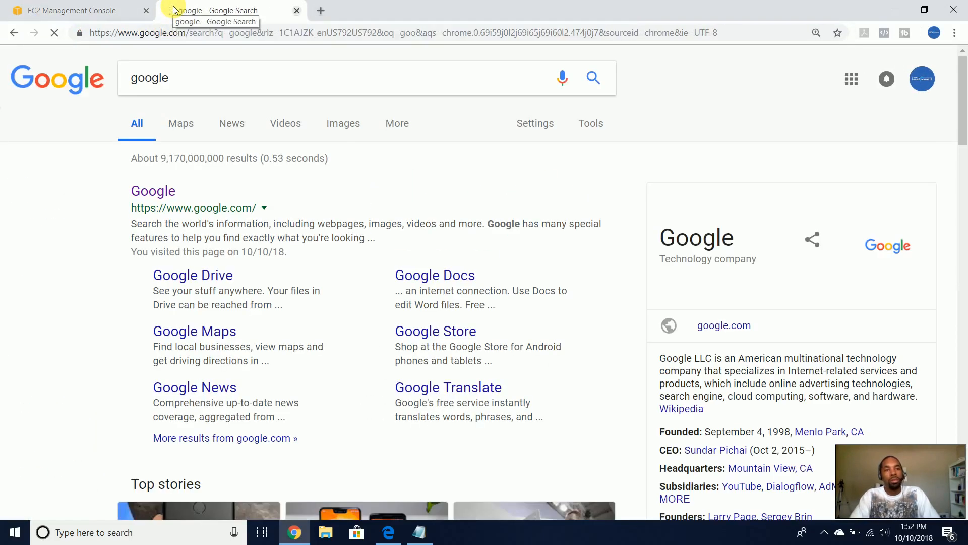
- Search Google for amazon web services and open the aws.amazon.com website
click(171, 198)
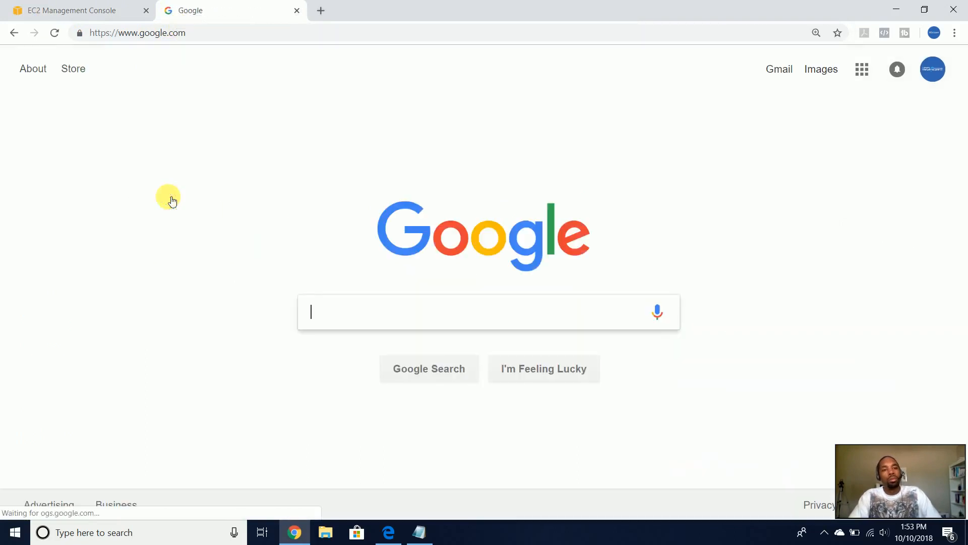
text(amaz)
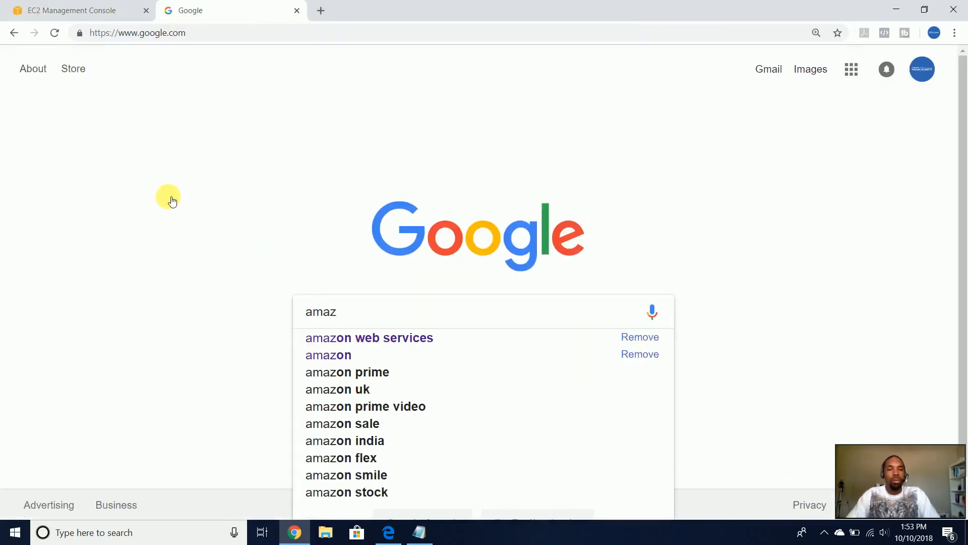
key(Down)
key(Return)
scroll(245, 328, down, 3)
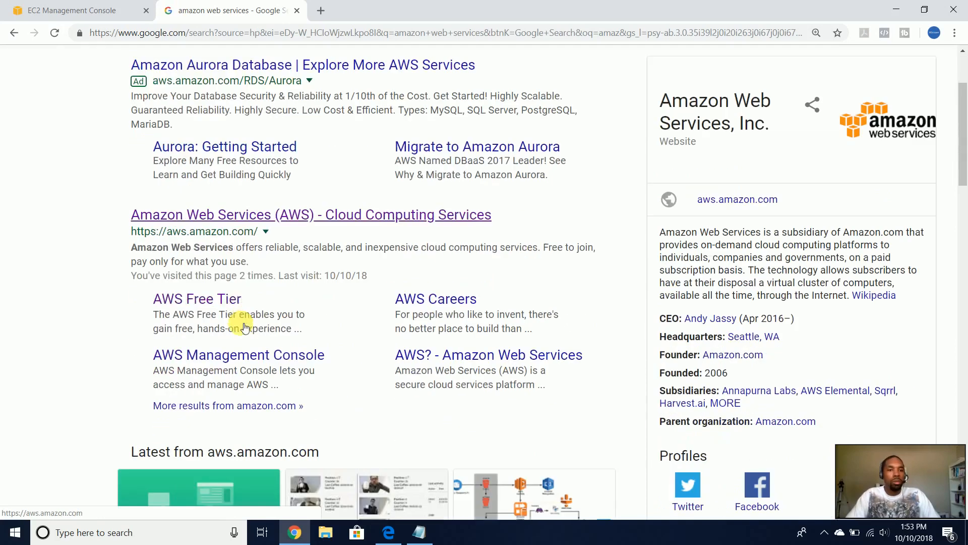
click(241, 231)
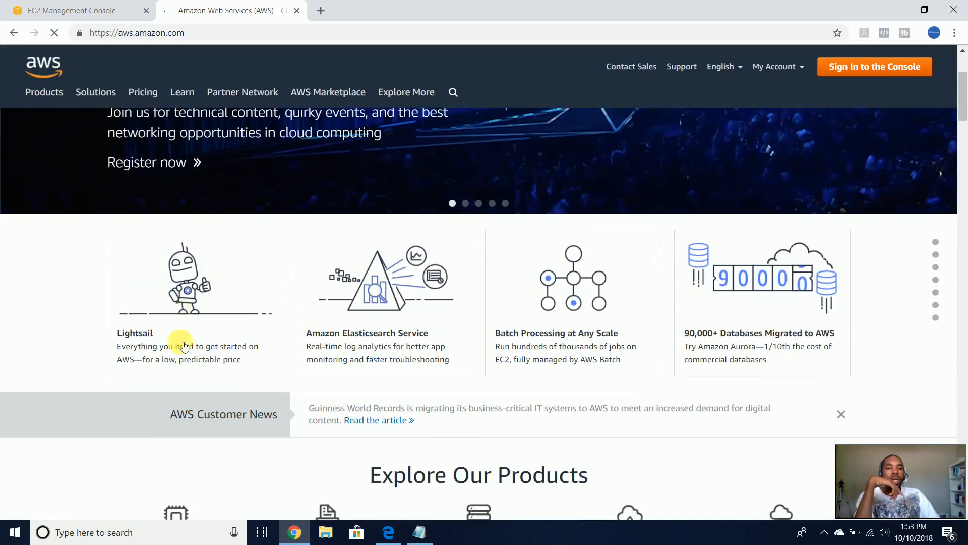
- Open the Amazon EC2 product page under Compute, then close that tab
scroll(179, 341, down, 4)
click(177, 301)
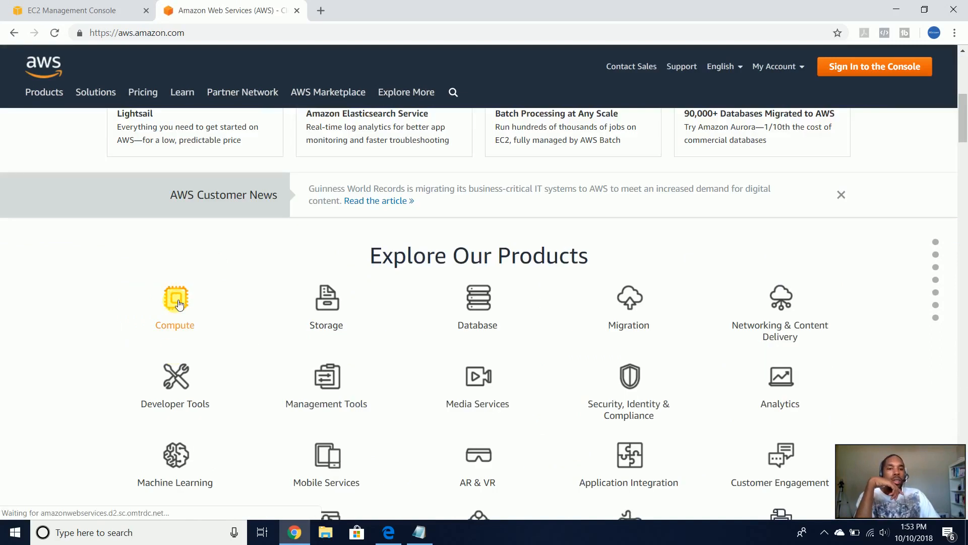
scroll(178, 302, down, 3)
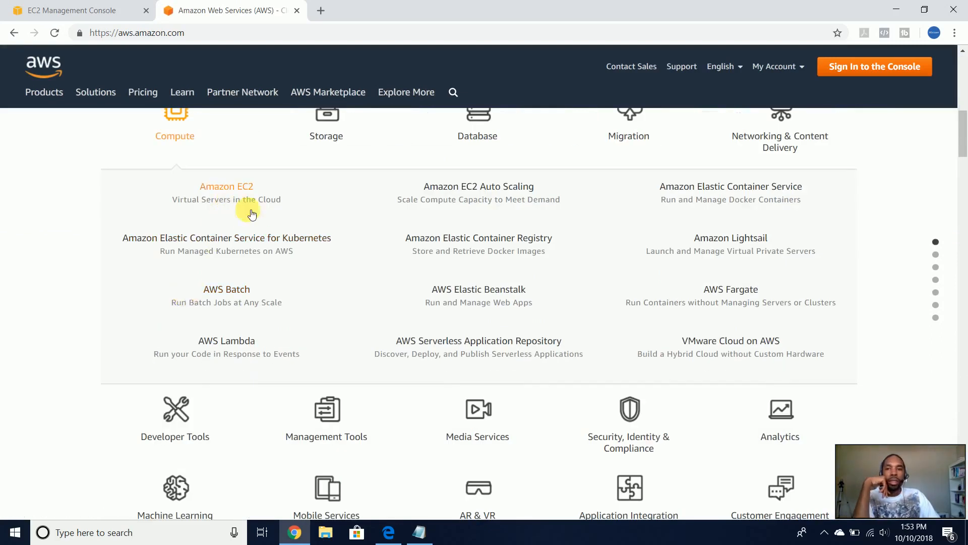
click(251, 214)
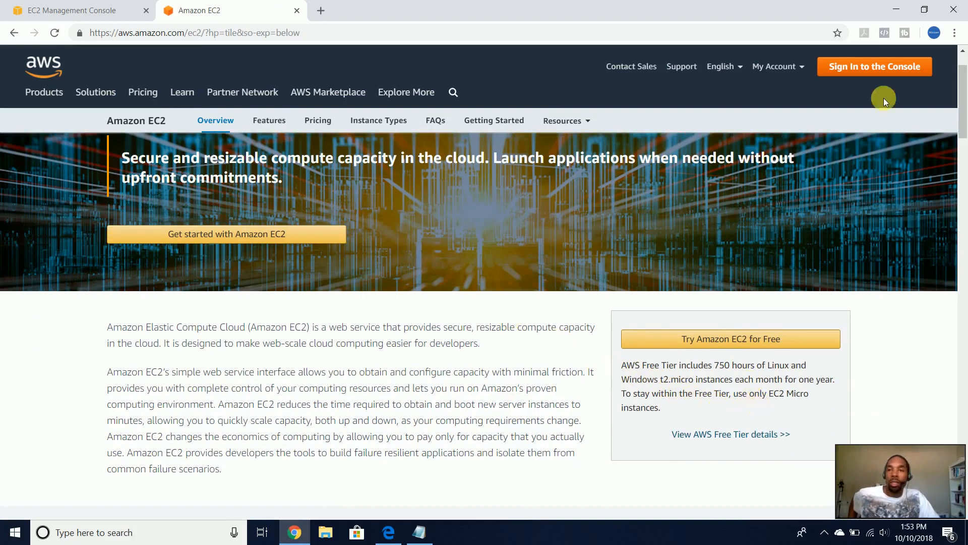
click(896, 10)
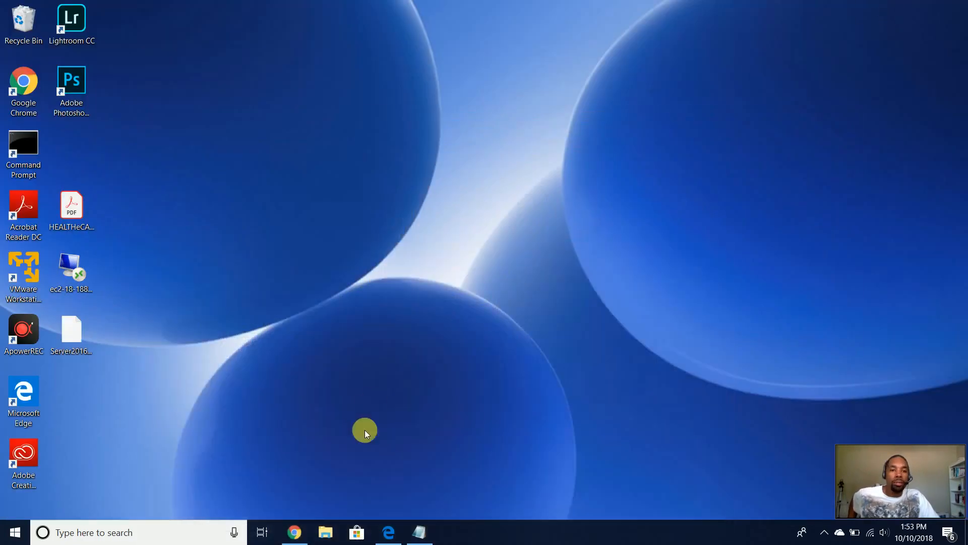
click(297, 532)
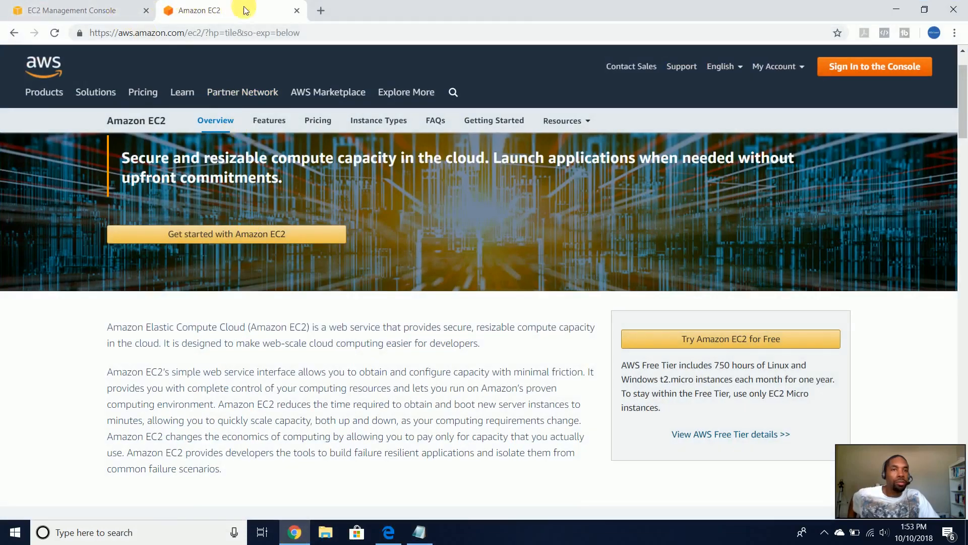
click(296, 11)
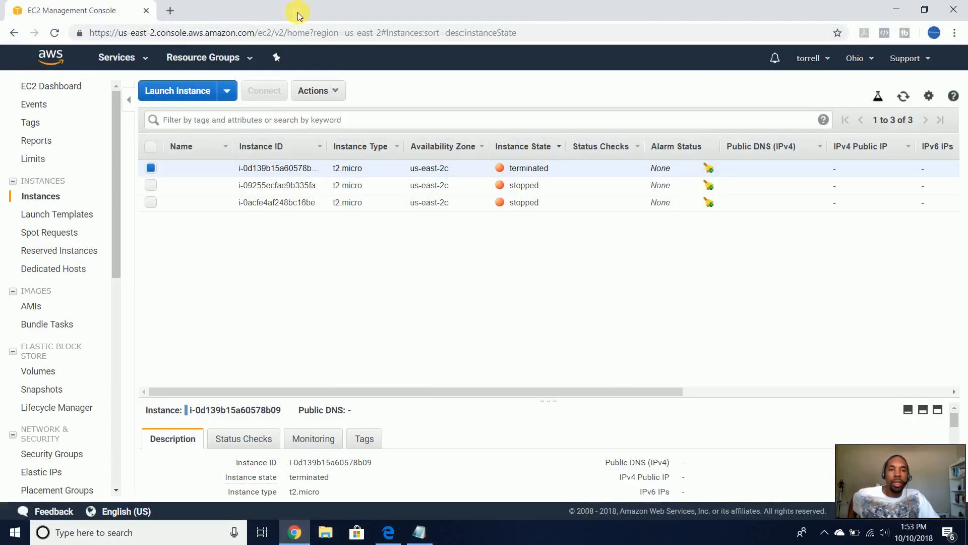